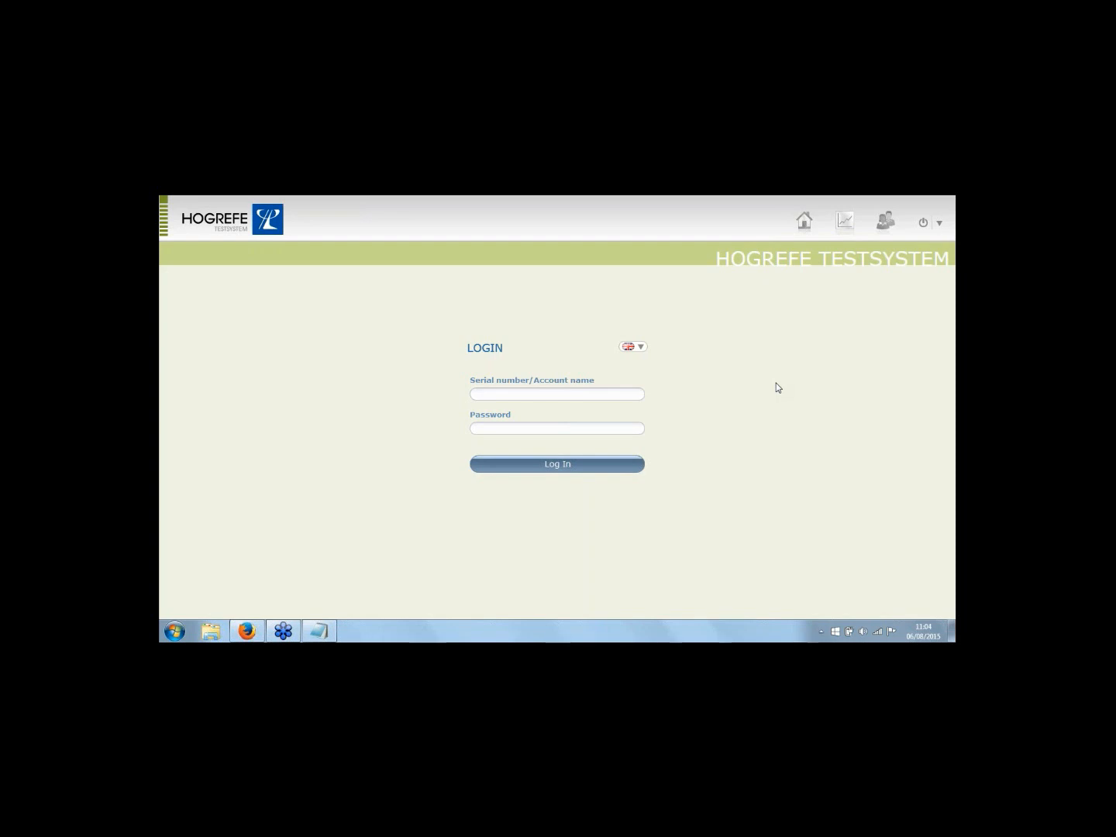
View the test system's About information from the power menu, then return to the login form.
left_click(631, 395)
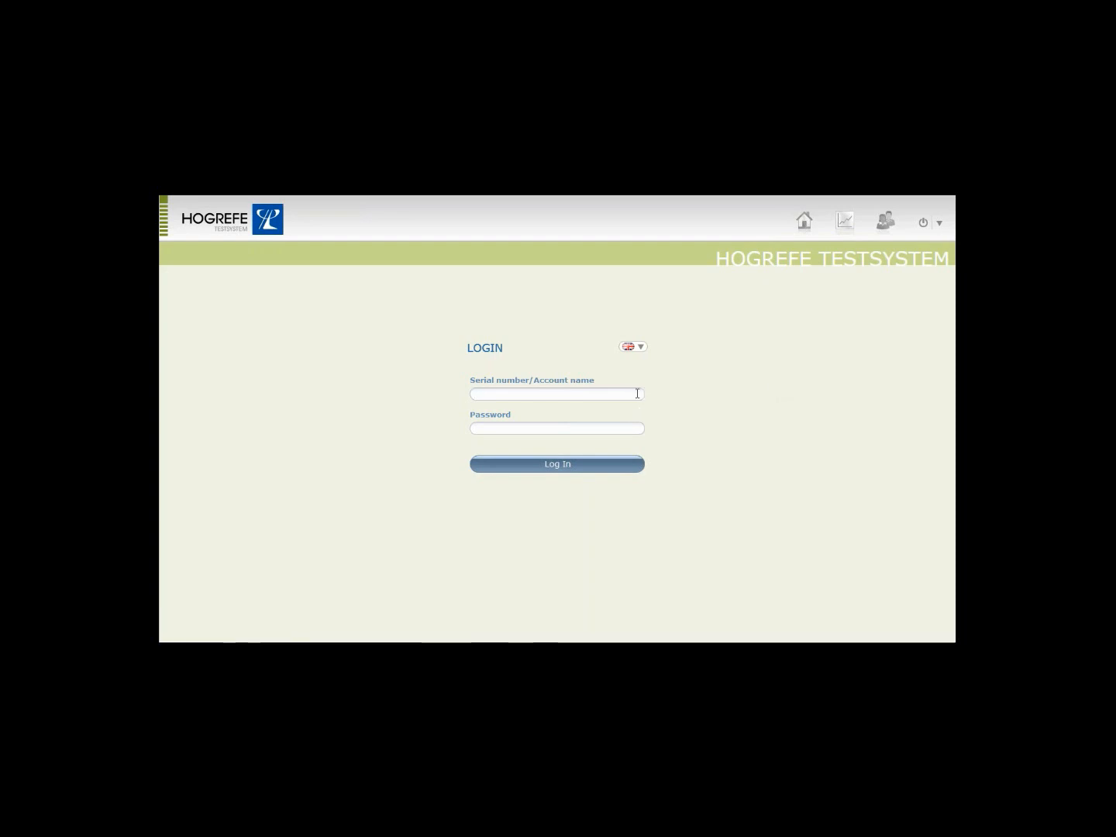
left_click(940, 226)
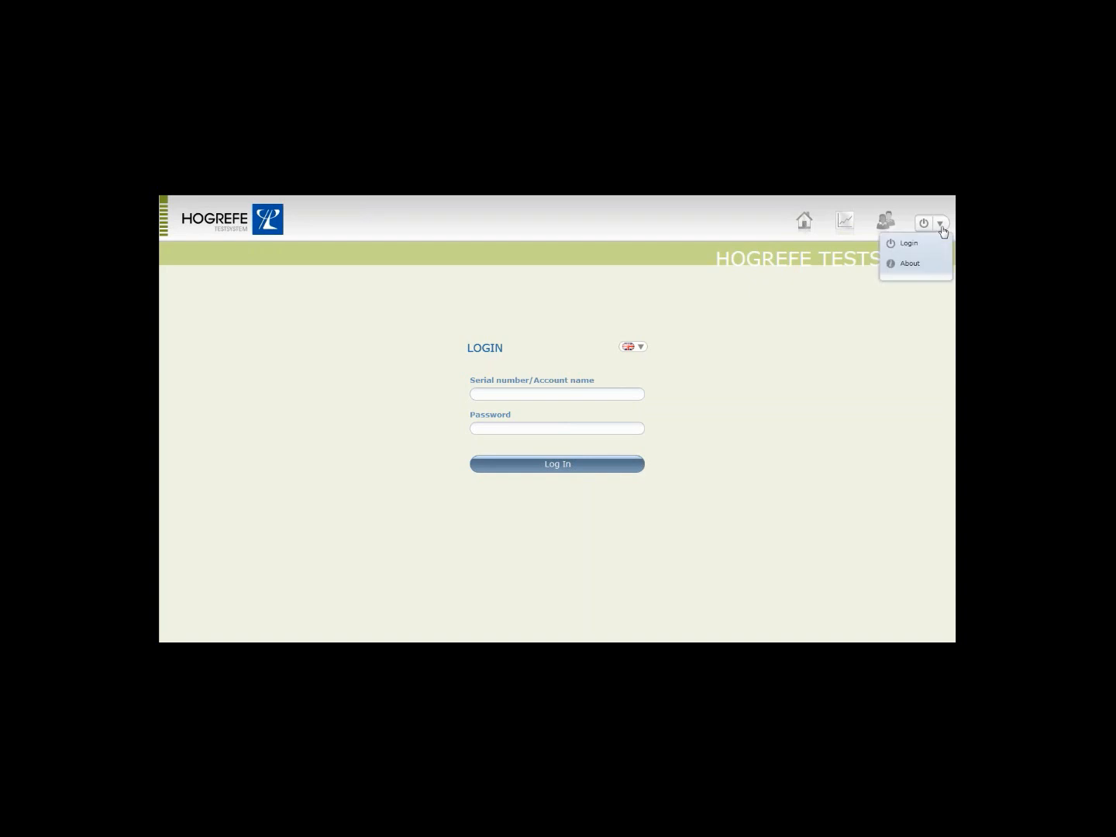
left_click(917, 266)
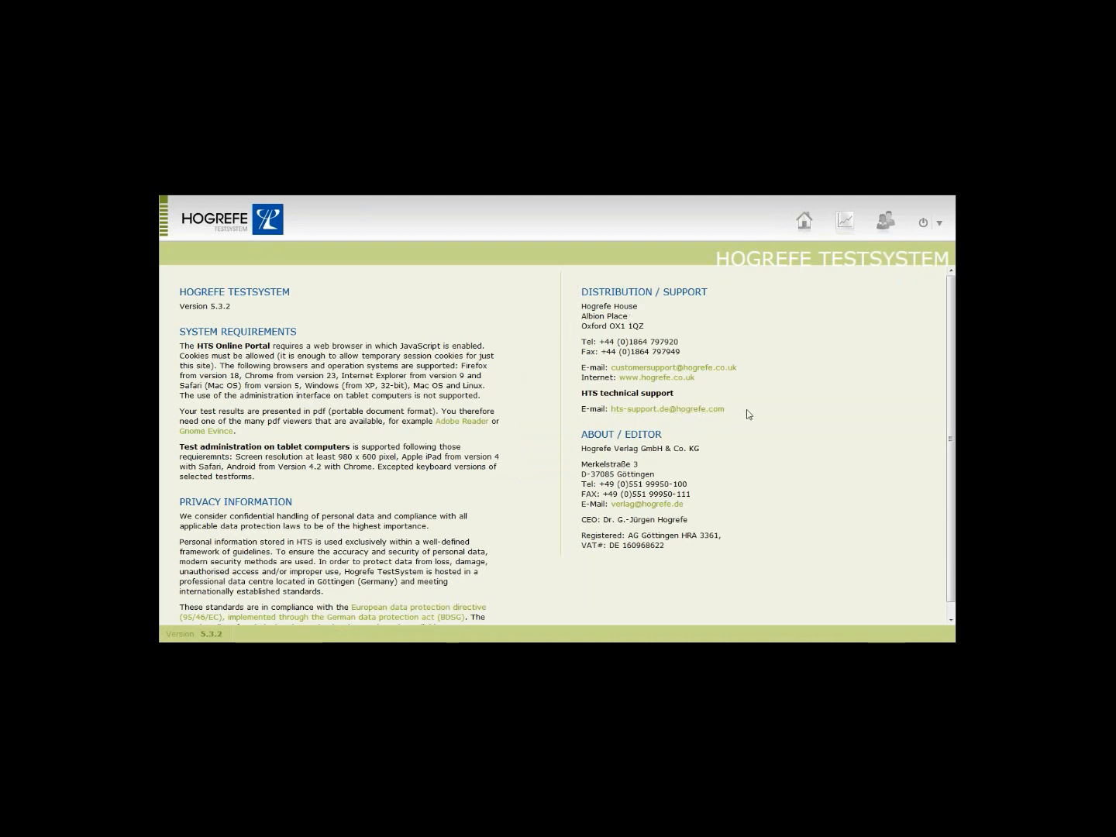
left_click(932, 223)
left_click(920, 241)
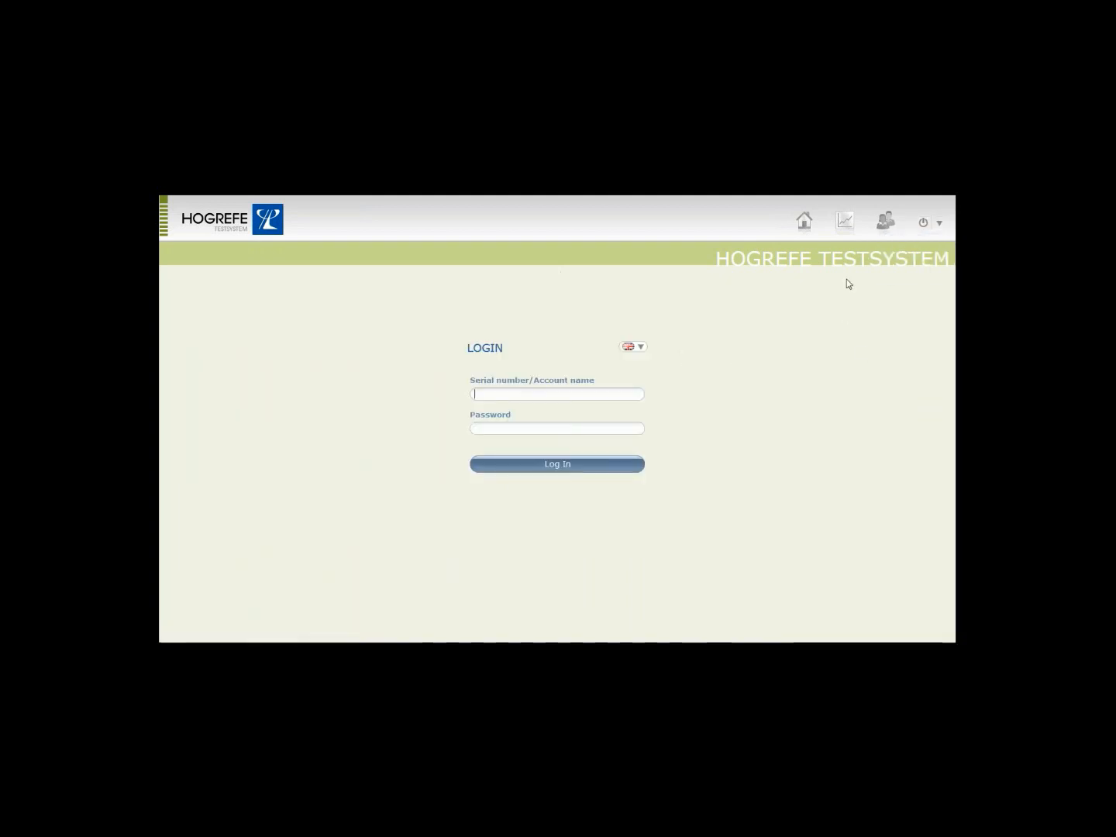
Log in with the account serial number and password.
left_click(599, 393)
type("5702050f01")
key("Tab")
type("•••")
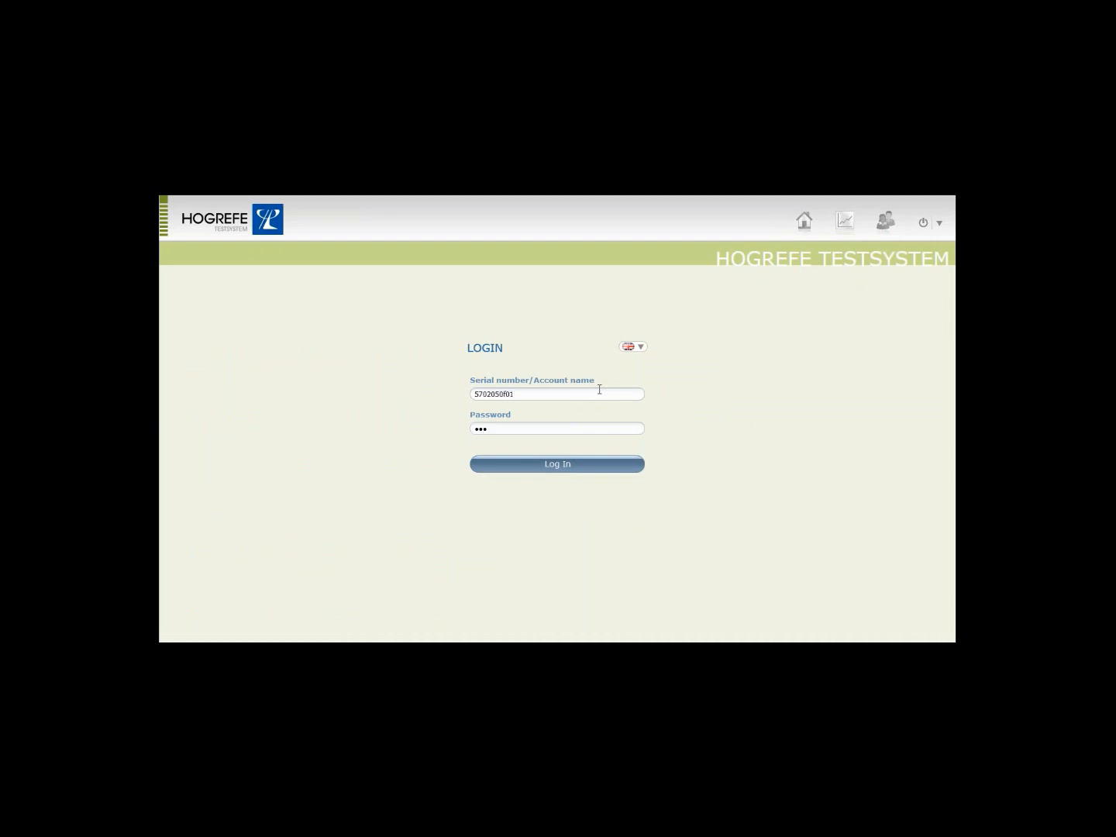
type("•••••")
left_click(578, 464)
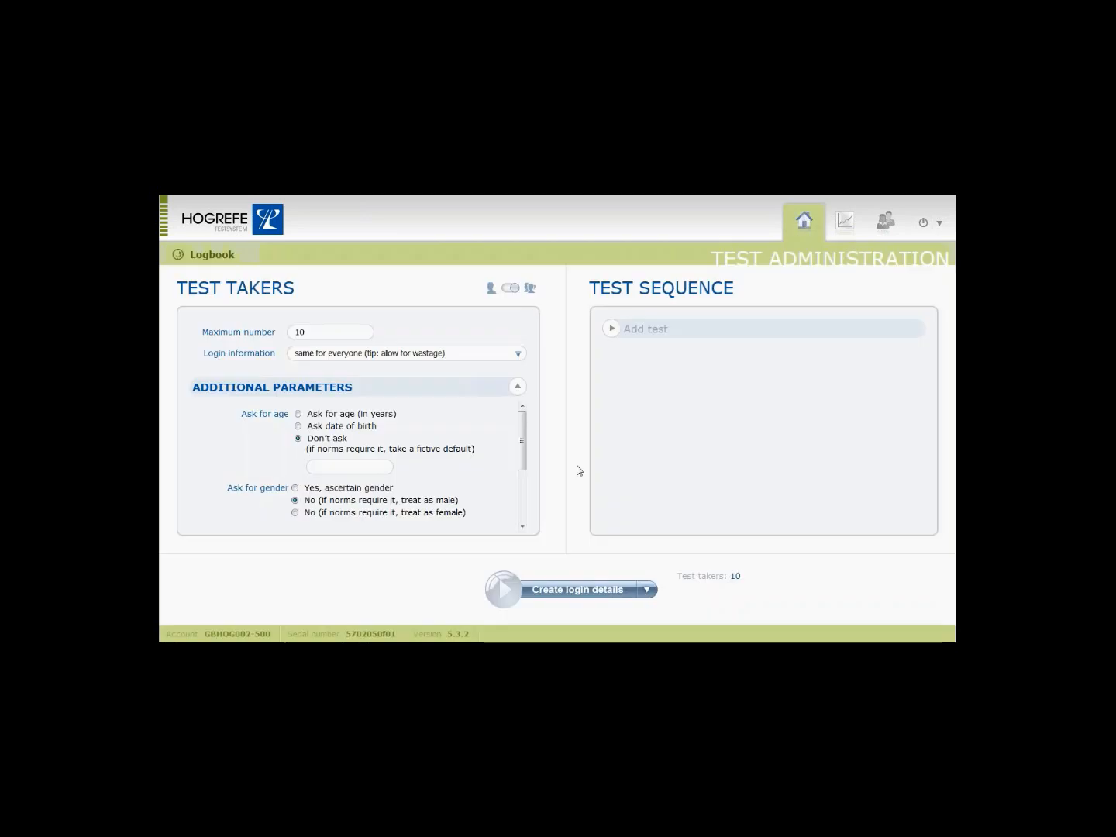
Set Test Takers to single mode and show the existing test-taker list.
left_click(509, 291)
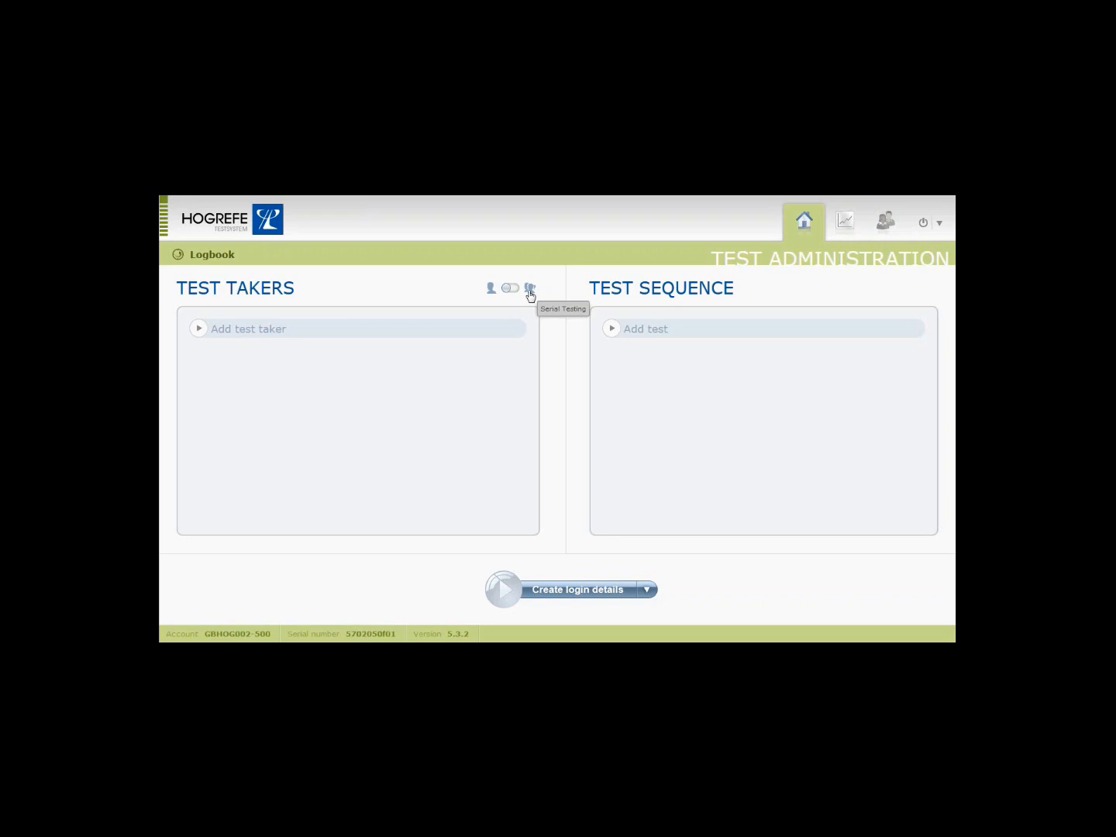
left_click(354, 333)
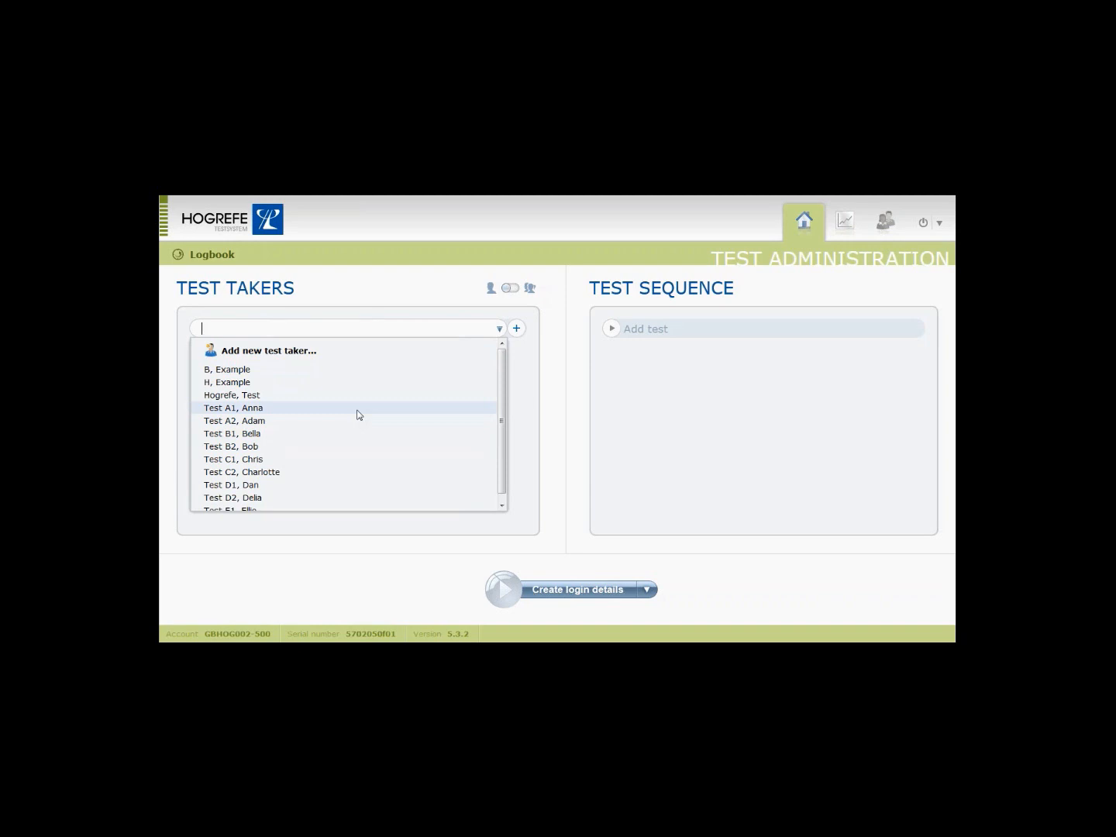
Inspect the new test taker form's code, group and category fields, then switch to Serial Testing.
left_click(313, 355)
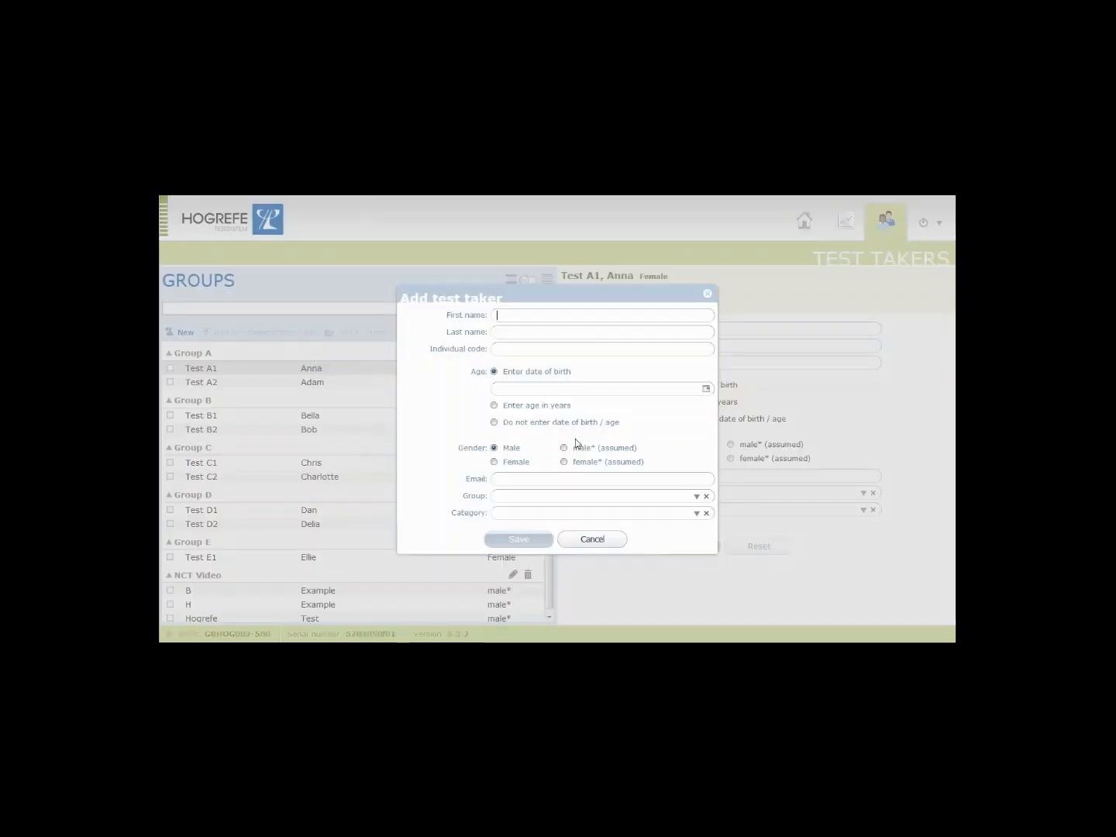
left_click(534, 352)
left_click(697, 497)
left_click(696, 498)
left_click(696, 513)
left_click(697, 514)
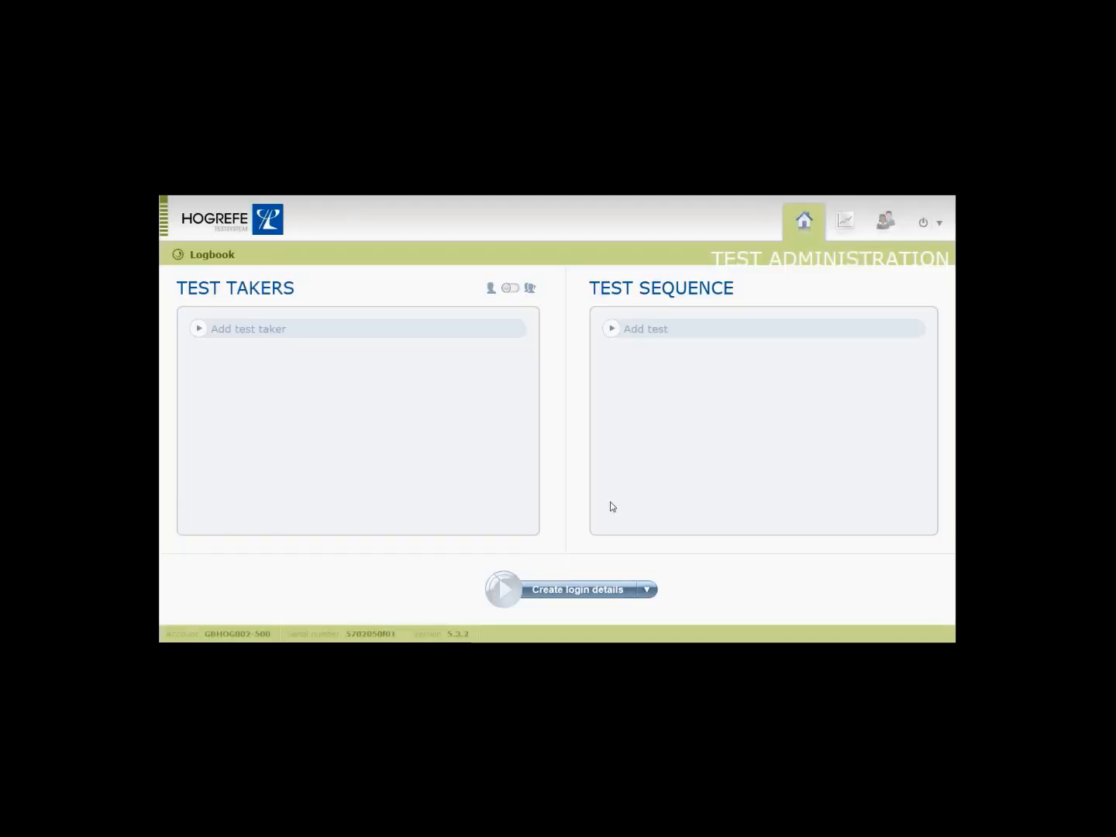
left_click(530, 288)
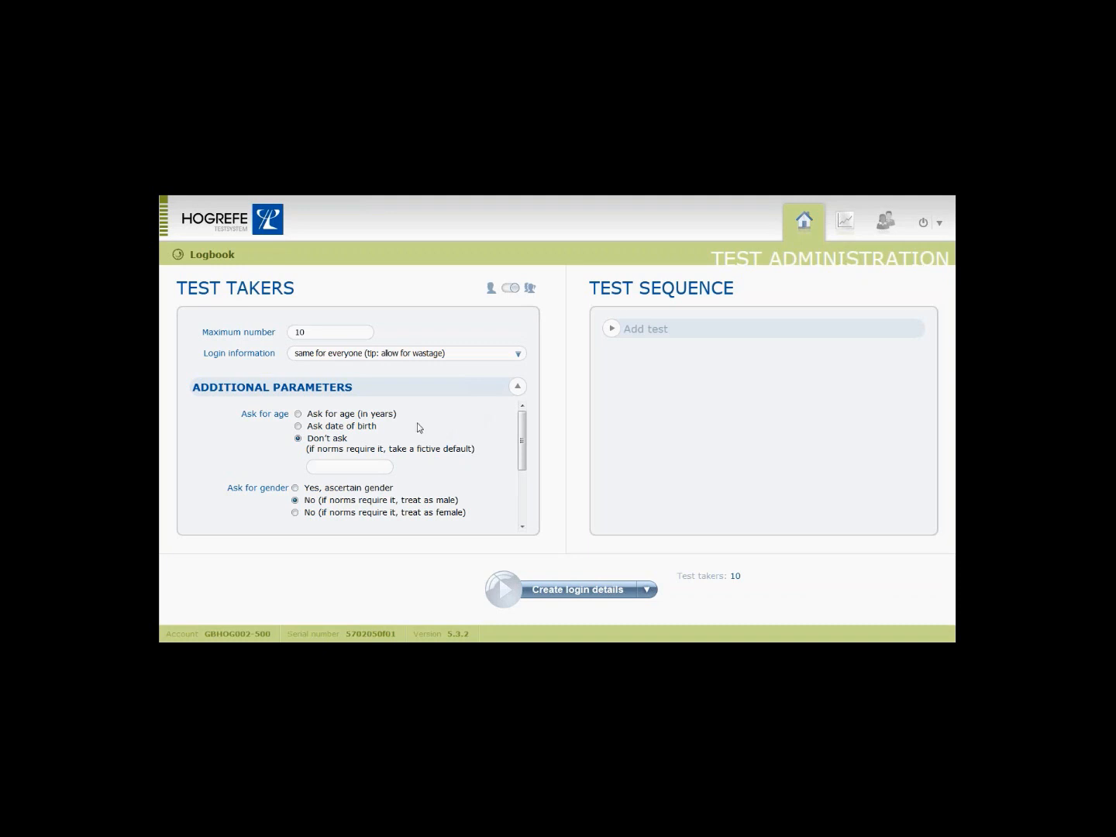
Set Login information to 'unique for each test taker', then return to single test-taker mode.
mouse_move(522, 428)
left_mouse_down()
mouse_move(522, 468)
mouse_move(521, 424)
left_mouse_up()
left_click_drag(518, 438, 520, 480)
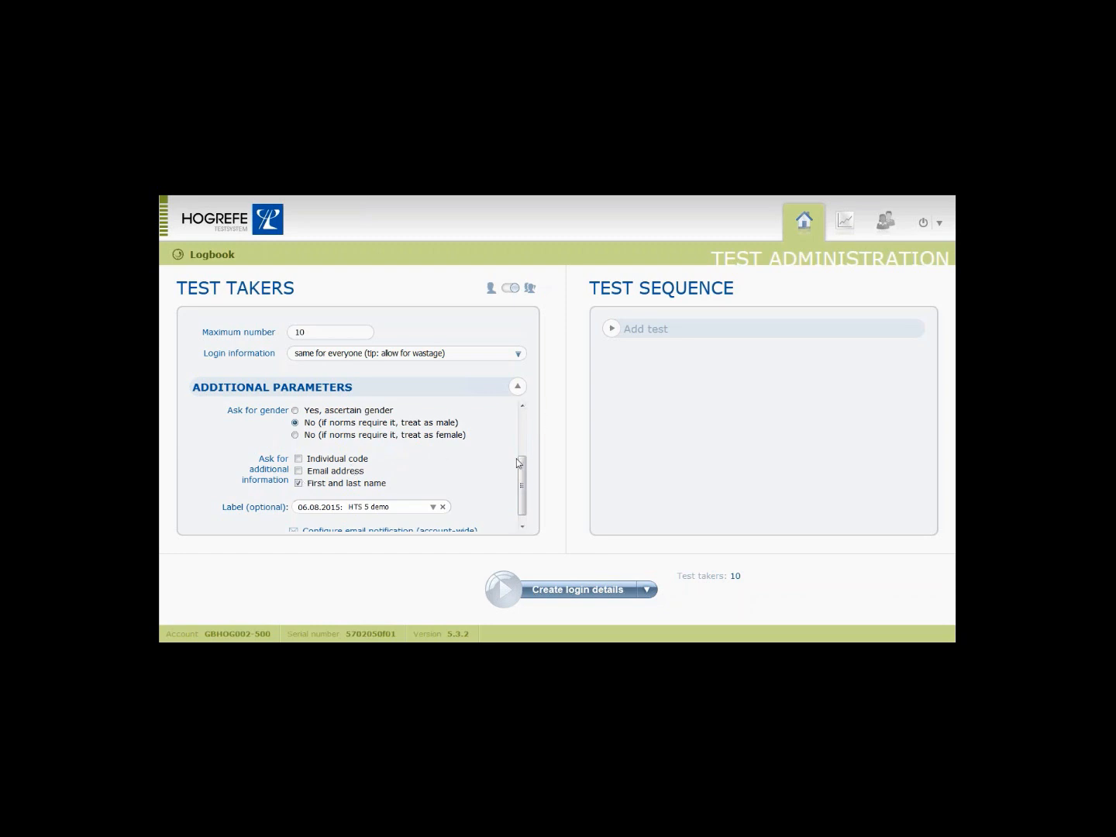
left_click_drag(523, 457, 525, 407)
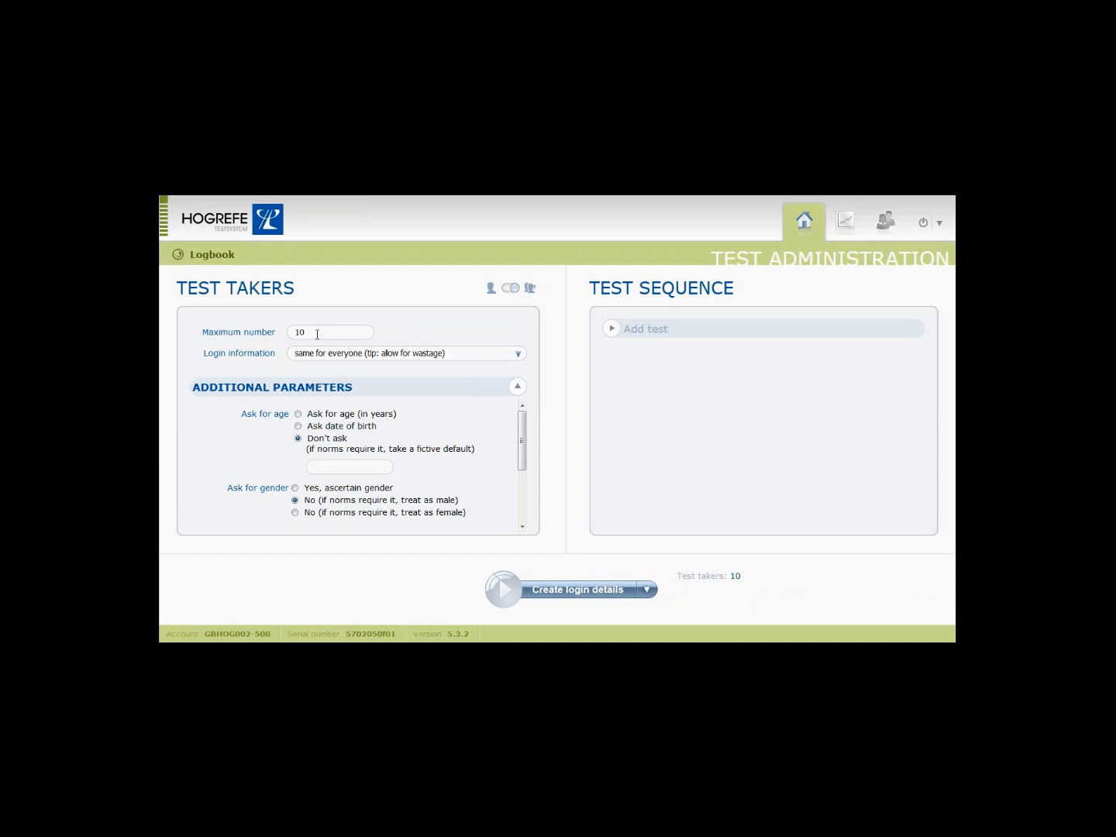
left_click(514, 353)
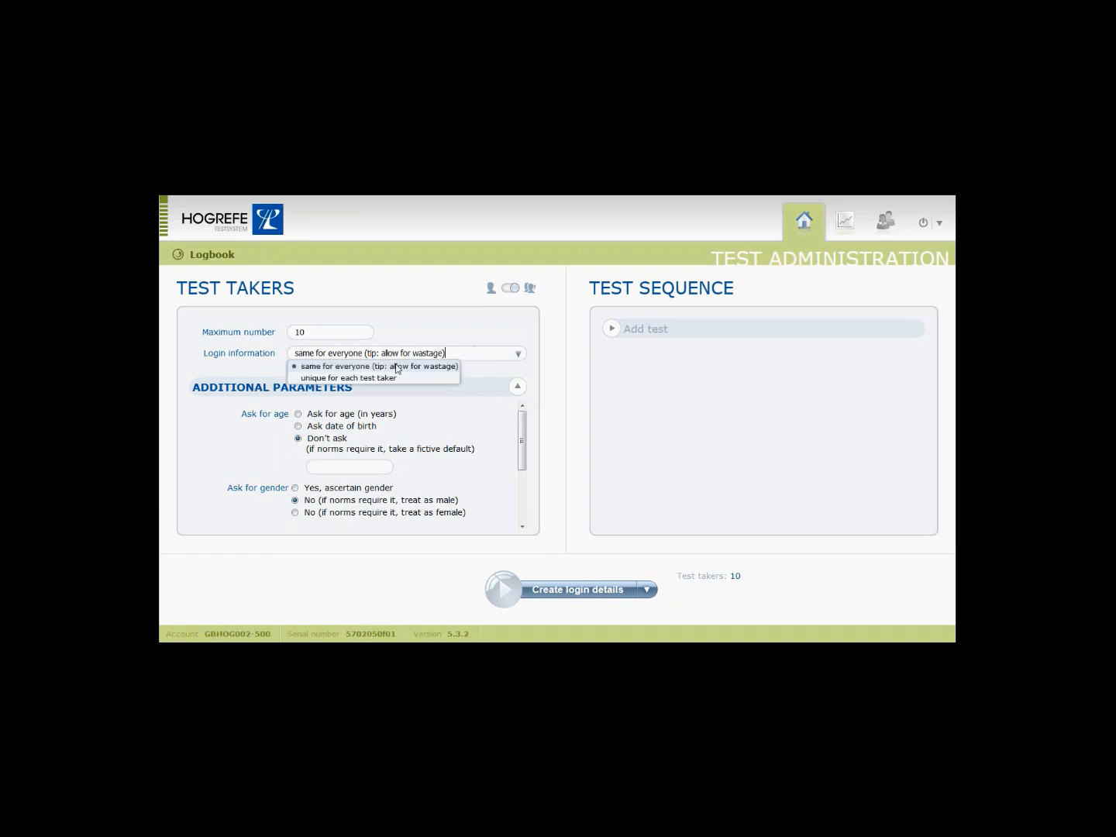
left_click(394, 378)
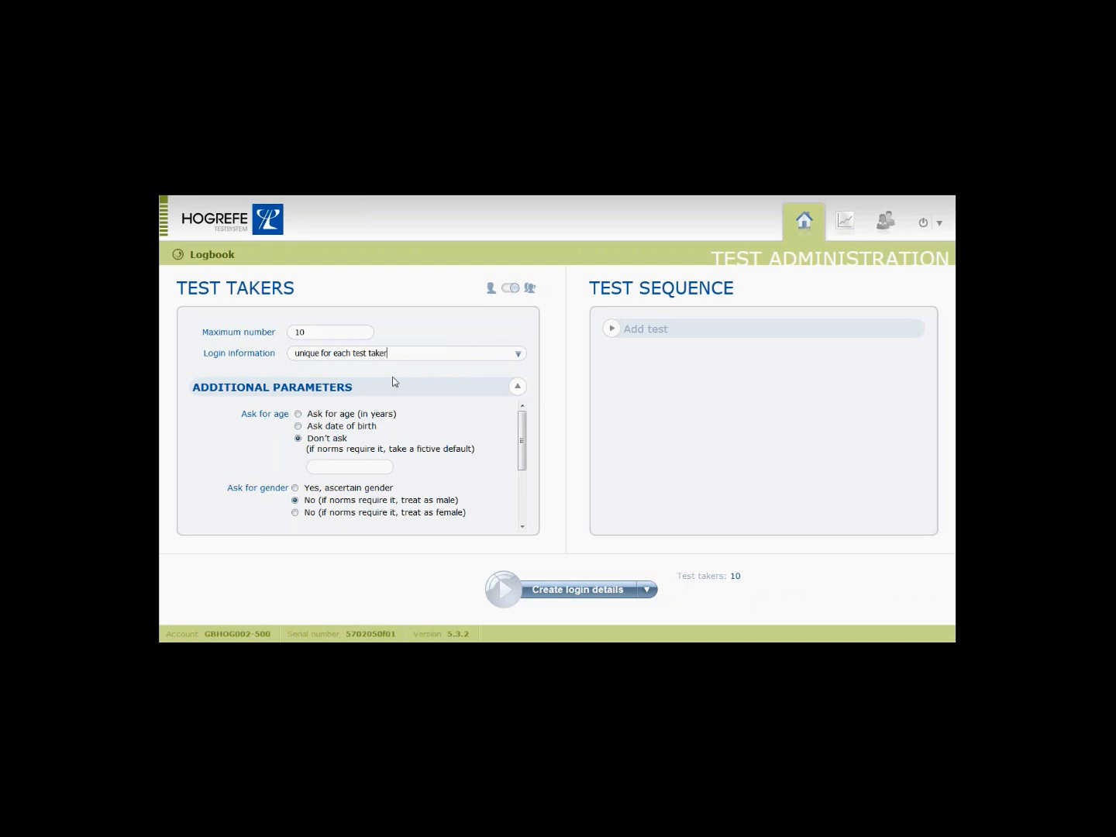
left_click(491, 295)
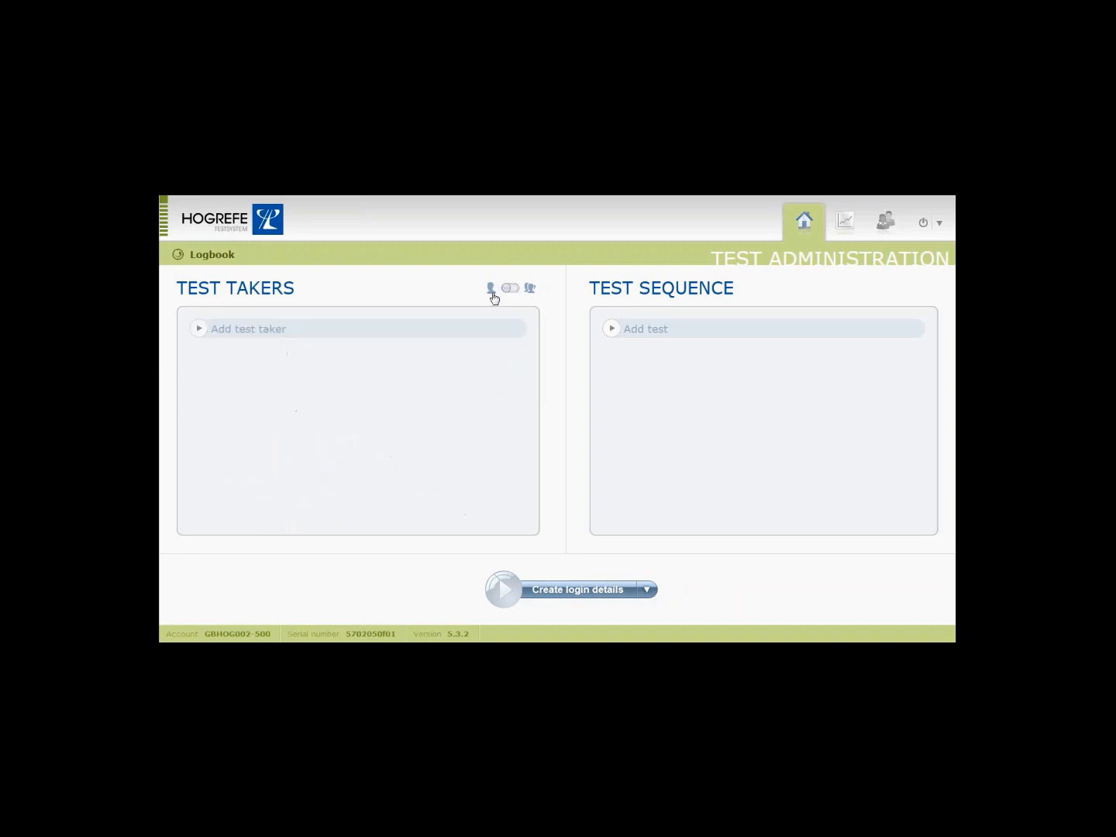
Add test takers Test A1 and Test B1 to the session.
left_click(357, 329)
left_click(316, 406)
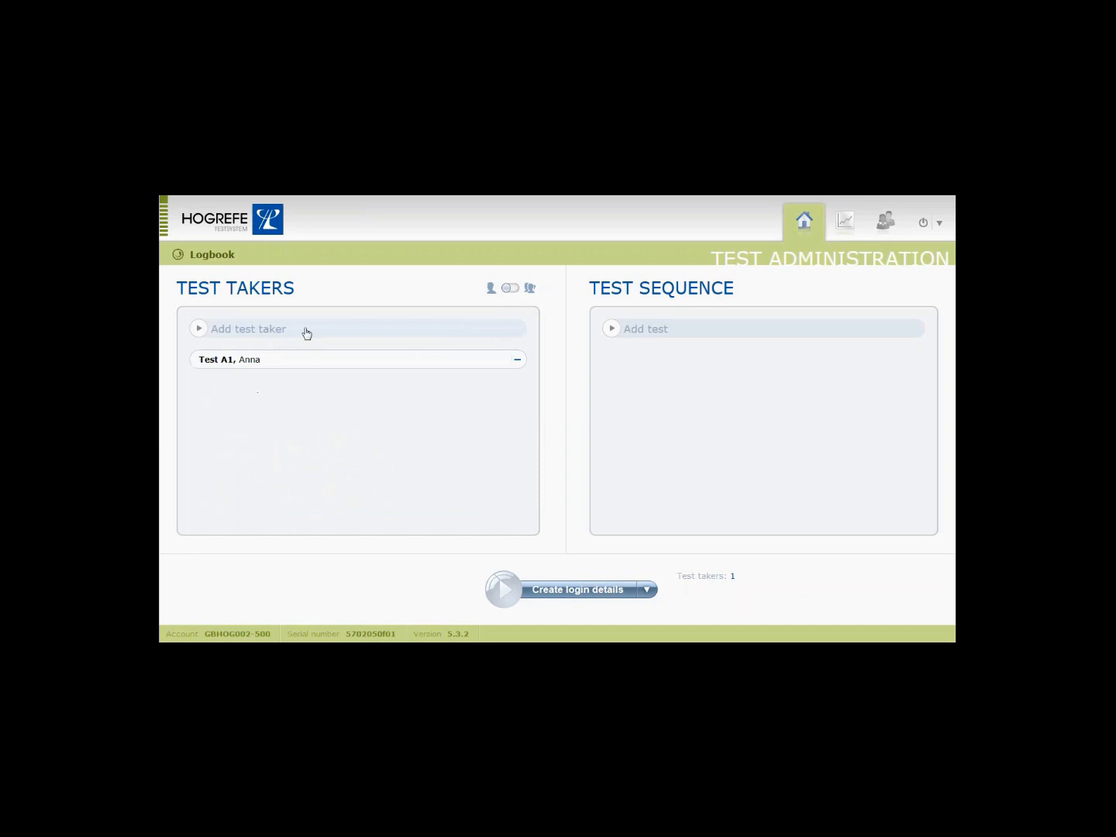
left_click(307, 333)
left_click(295, 432)
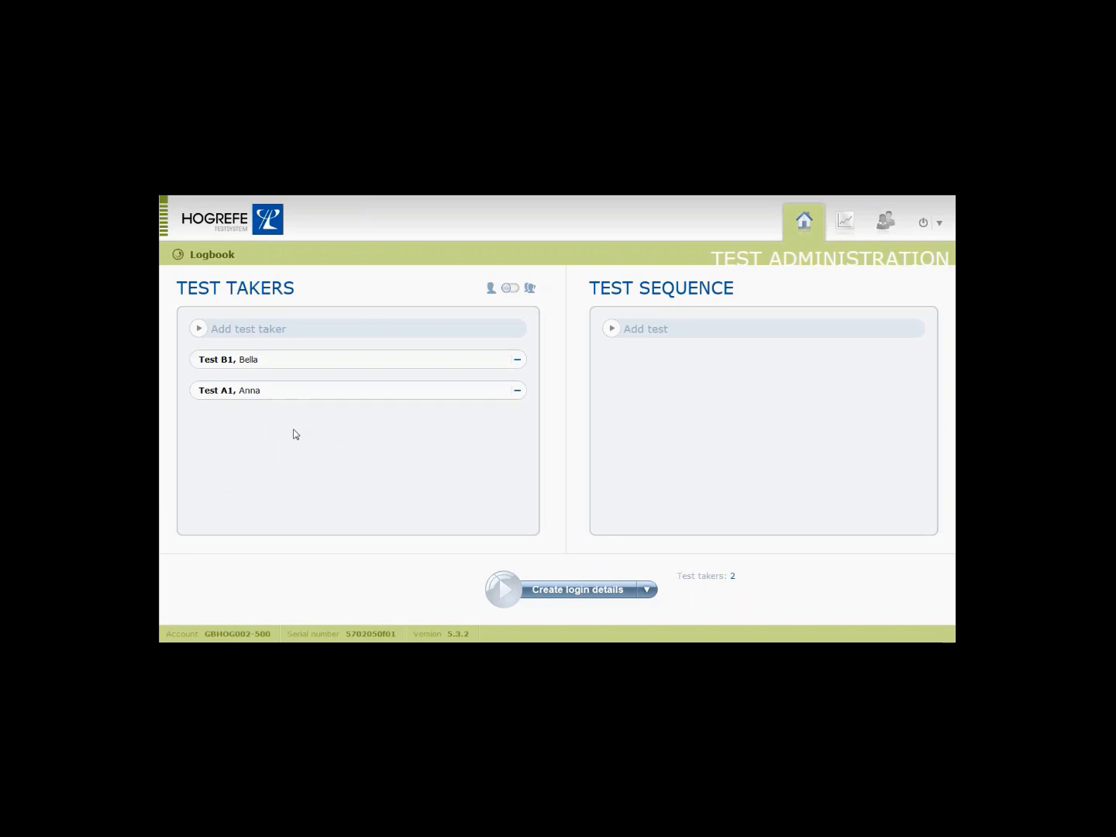
Add DASA (Standard) and LJI-2 (Standard) to the test sequence.
left_click(673, 331)
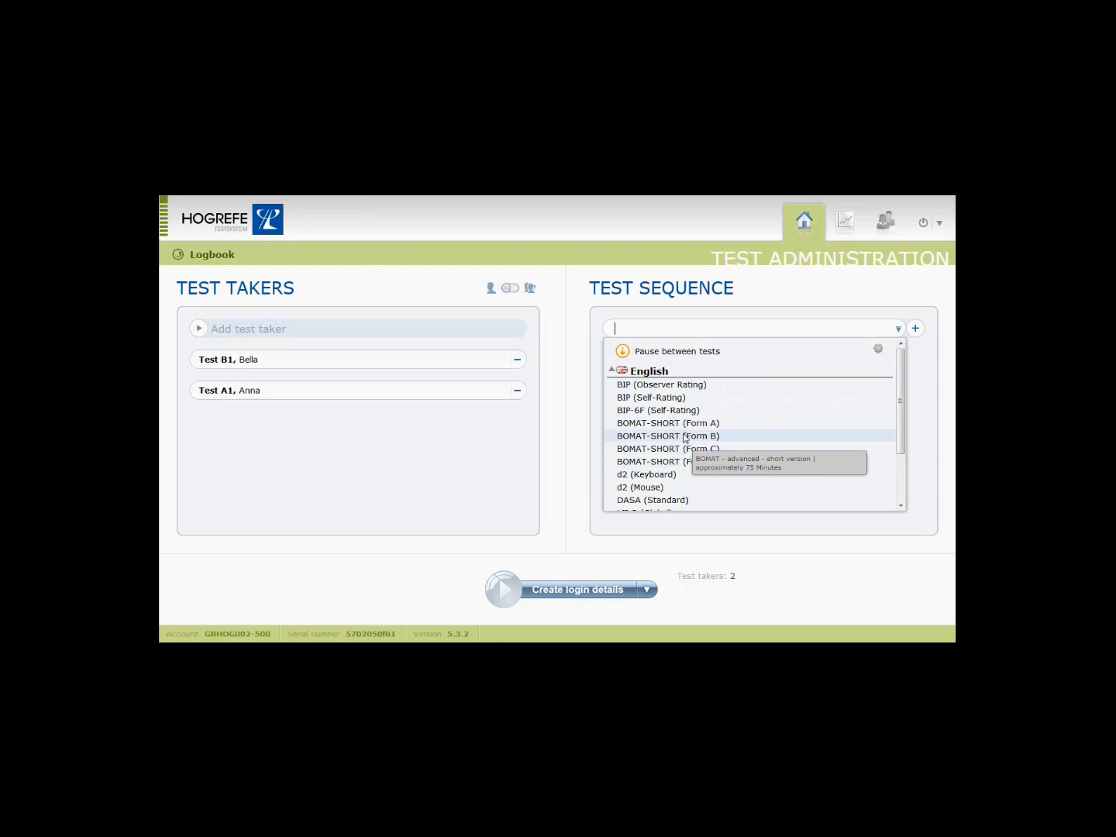
left_click(672, 501)
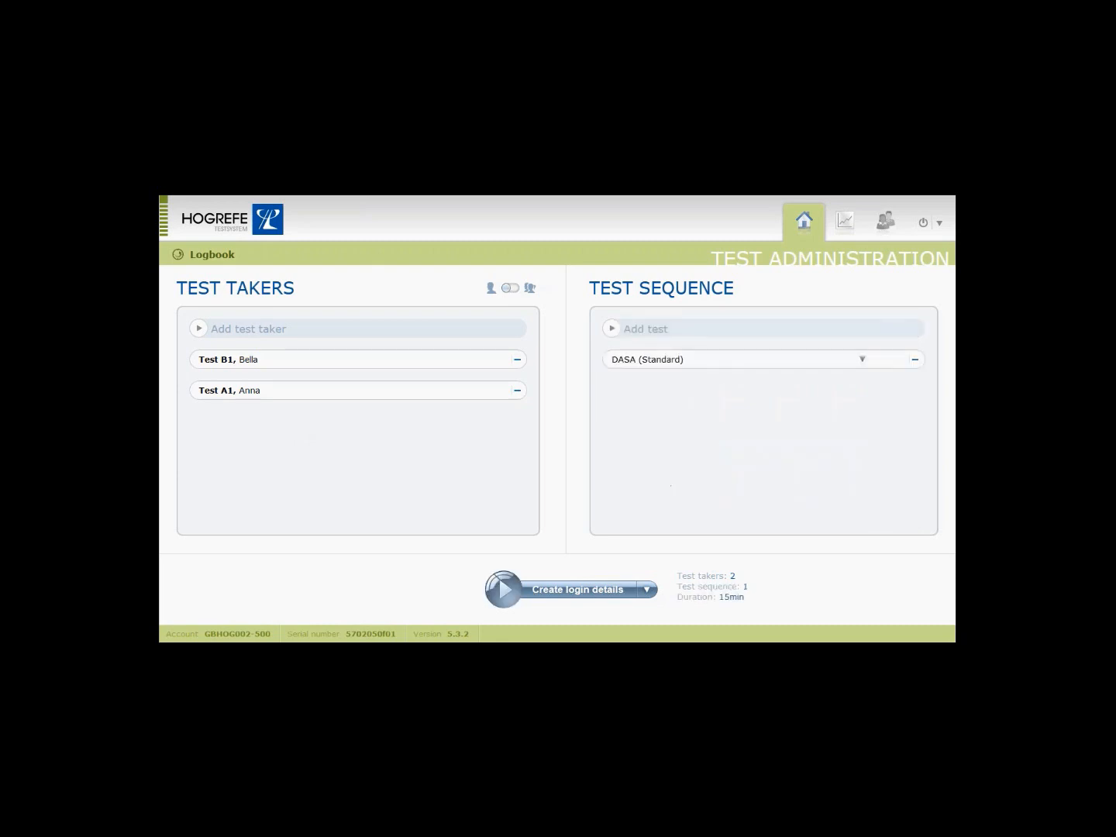
left_click(898, 329)
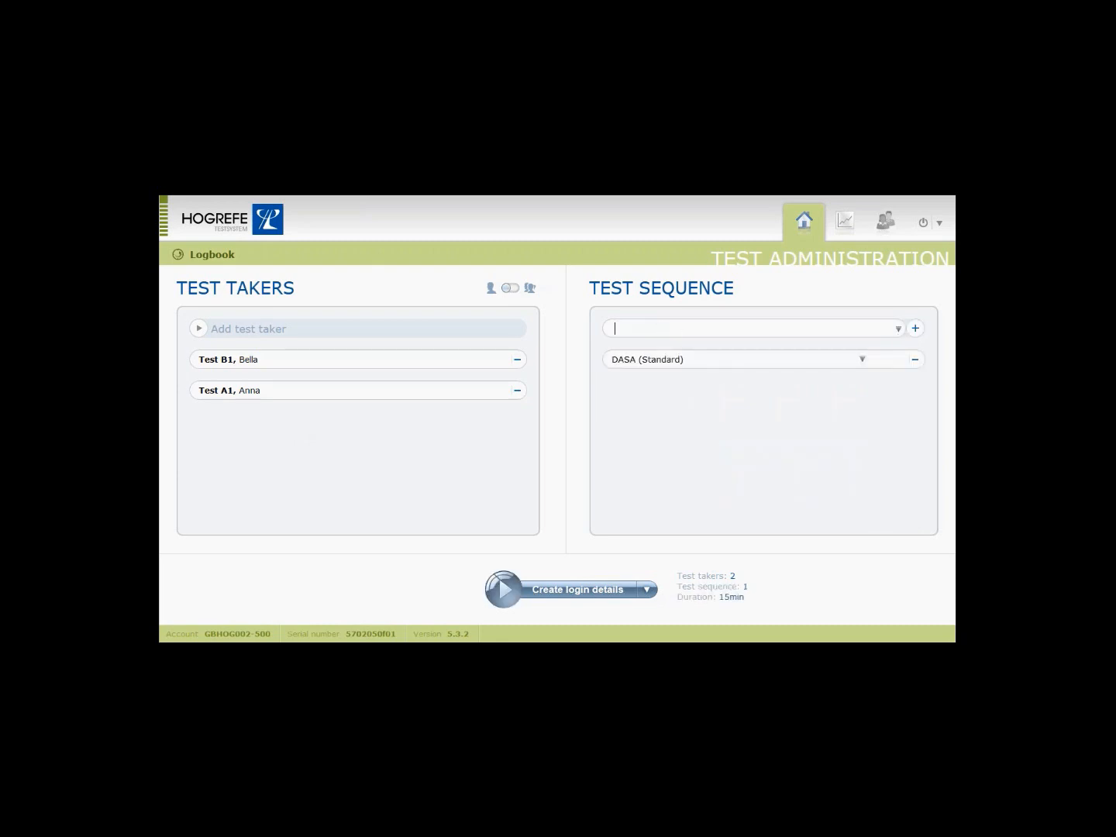
scroll(736, 451, "down", 3)
left_click(689, 479)
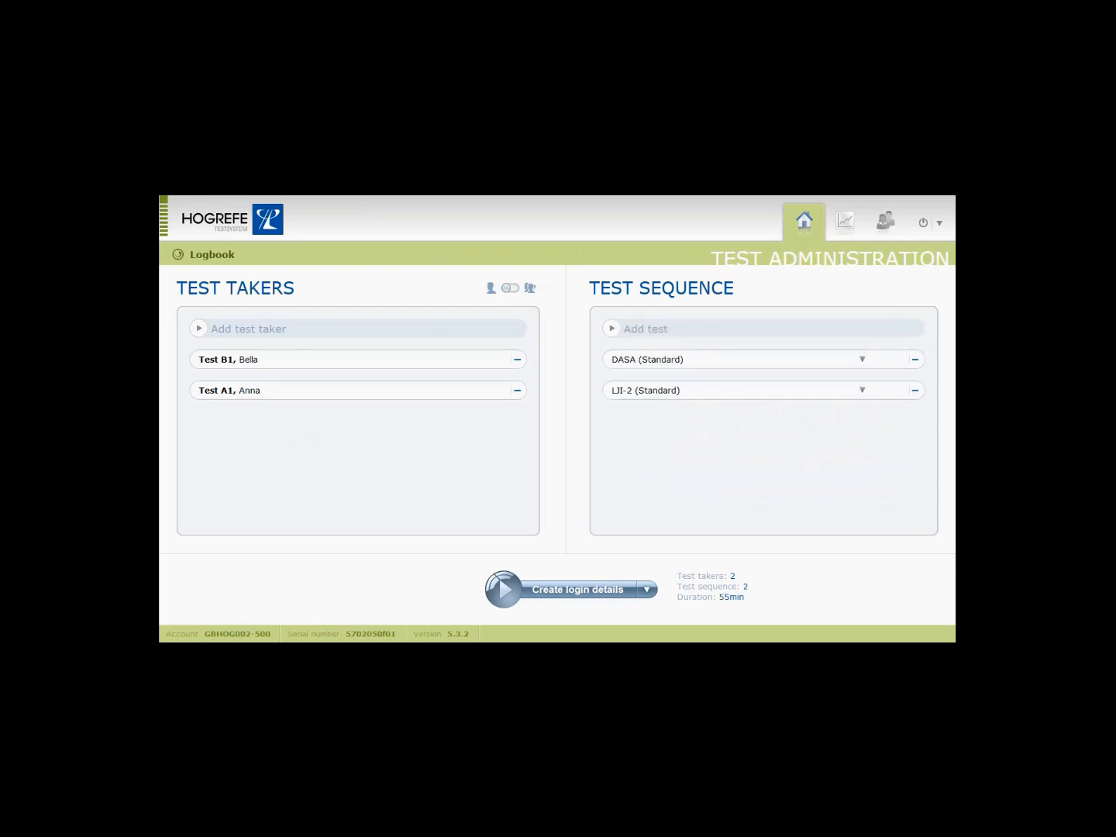
Insert a 2-minute pause, move DASA after LJI-2, then remove the pause.
left_click(772, 329)
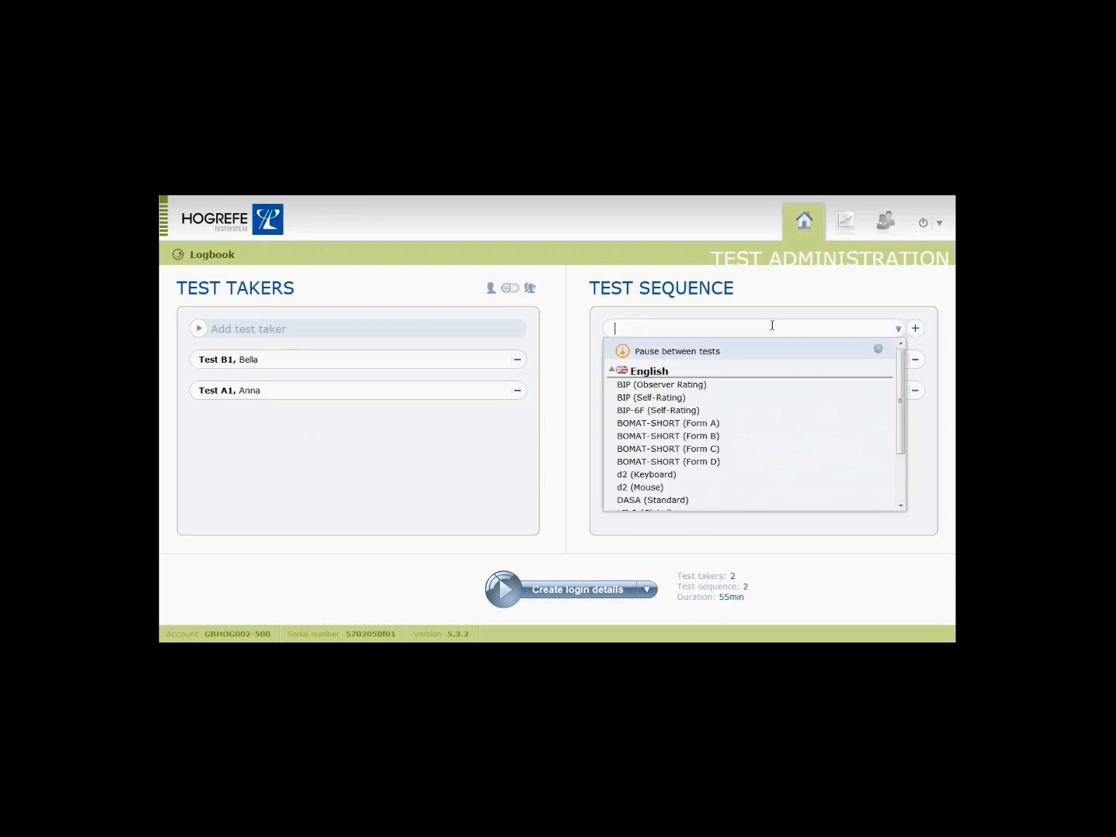
left_click(738, 356)
left_click(590, 410)
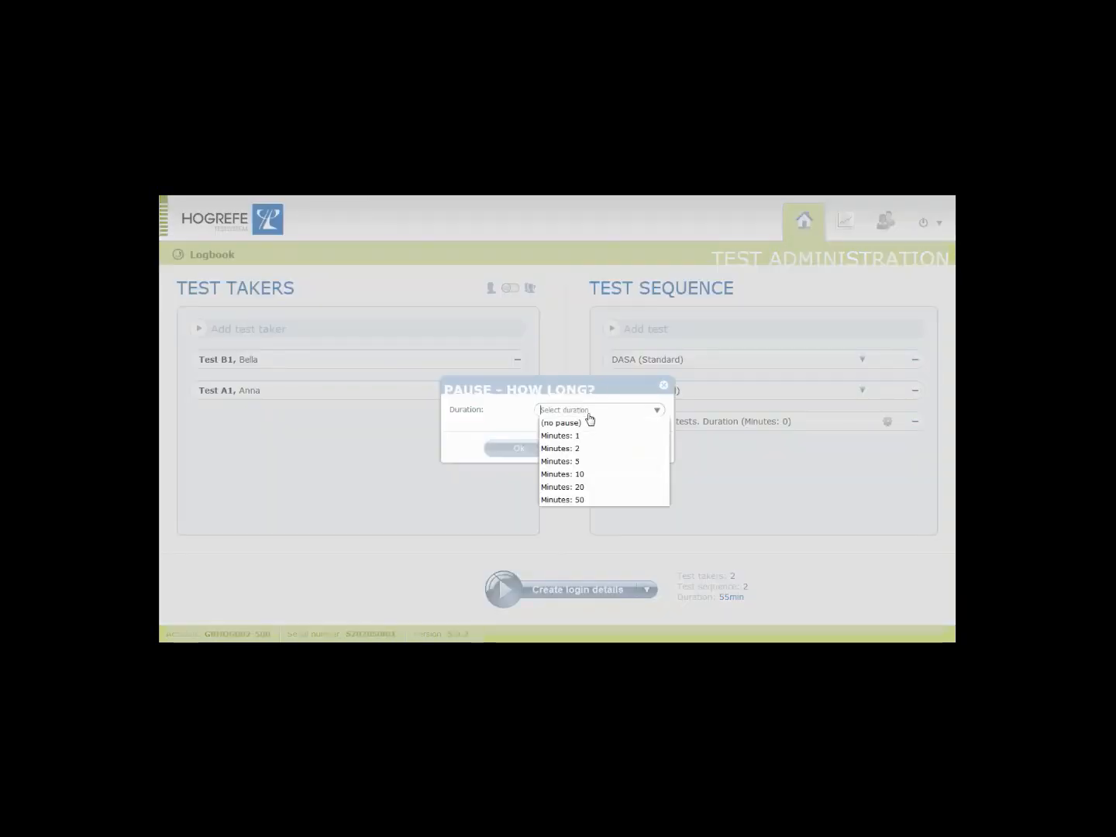
left_click(588, 450)
left_click(529, 449)
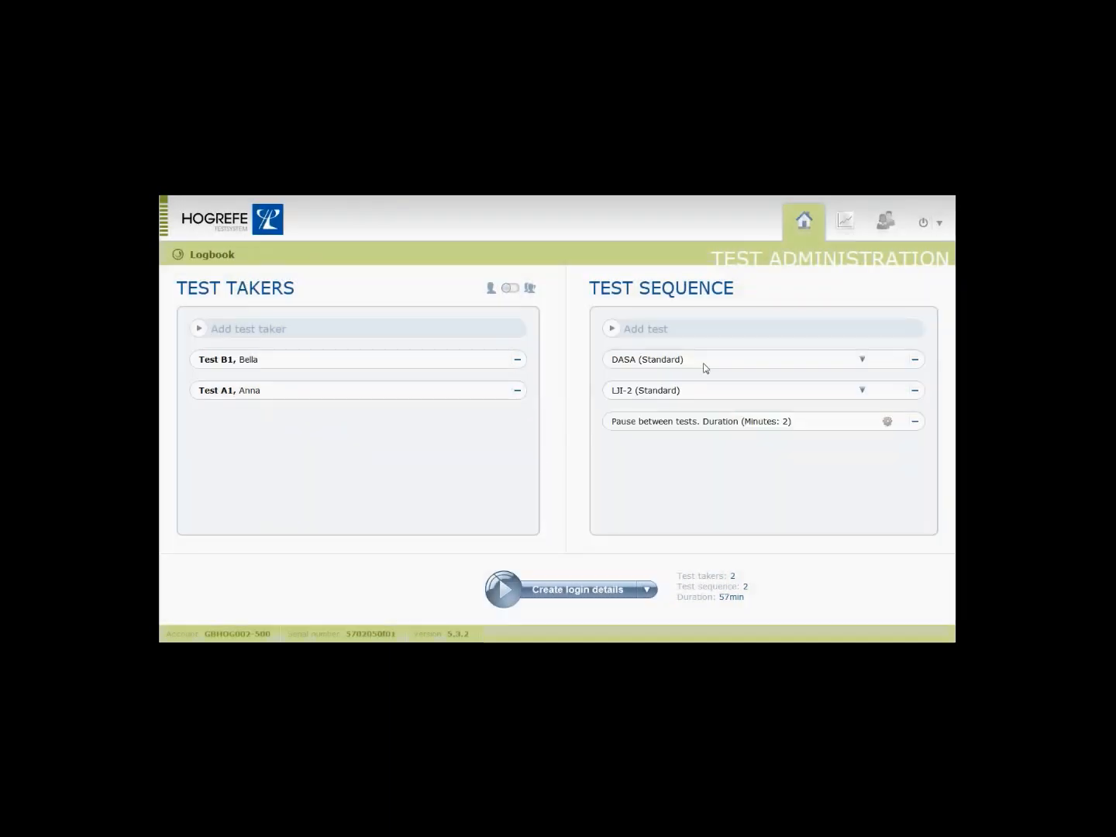
mouse_move(730, 361)
left_mouse_down()
mouse_move(722, 421)
mouse_move(722, 380)
left_mouse_up()
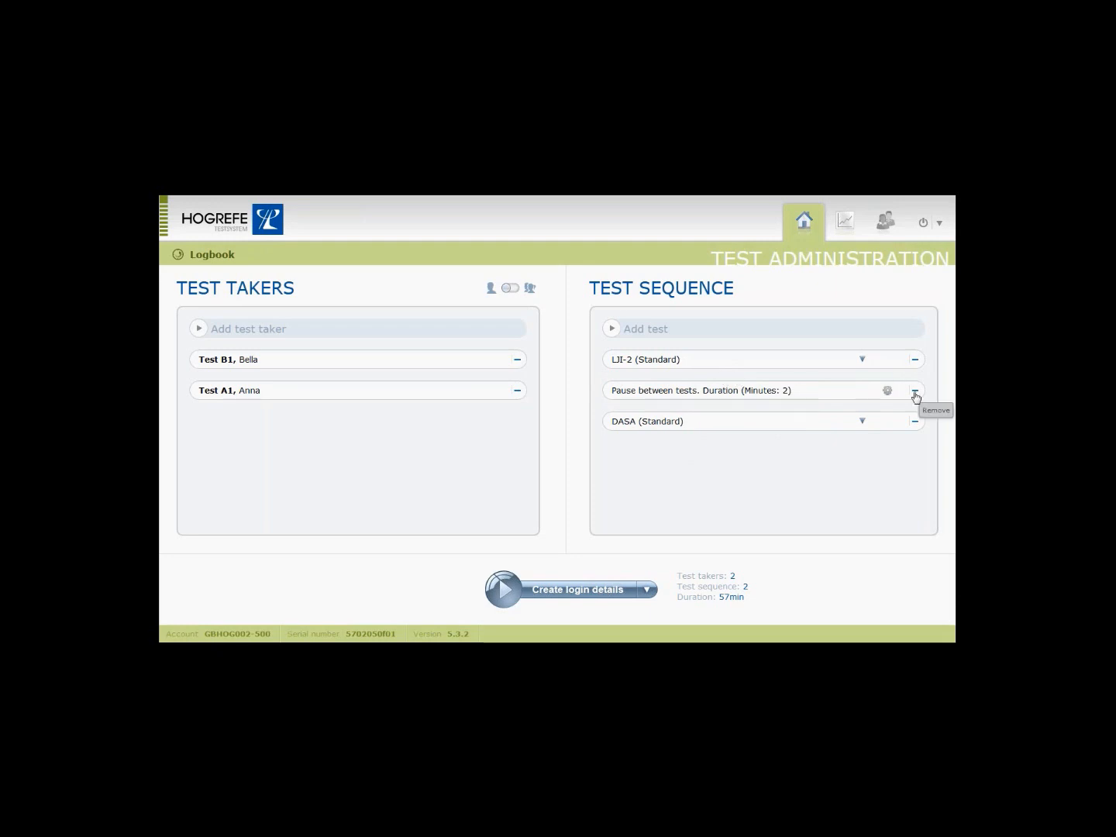
left_click(916, 393)
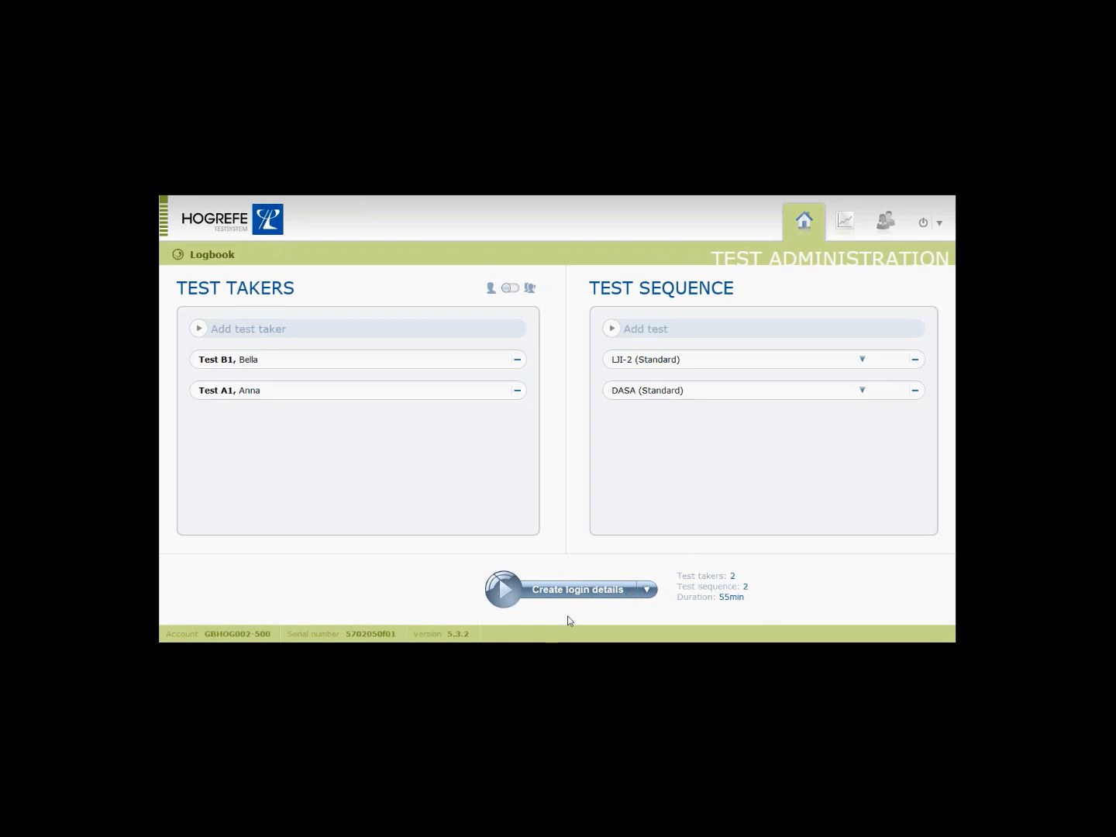
Change the session start mode from Start local test to Create login details.
left_click(645, 593)
left_click(659, 615)
left_click(647, 590)
left_click(622, 605)
left_click(647, 592)
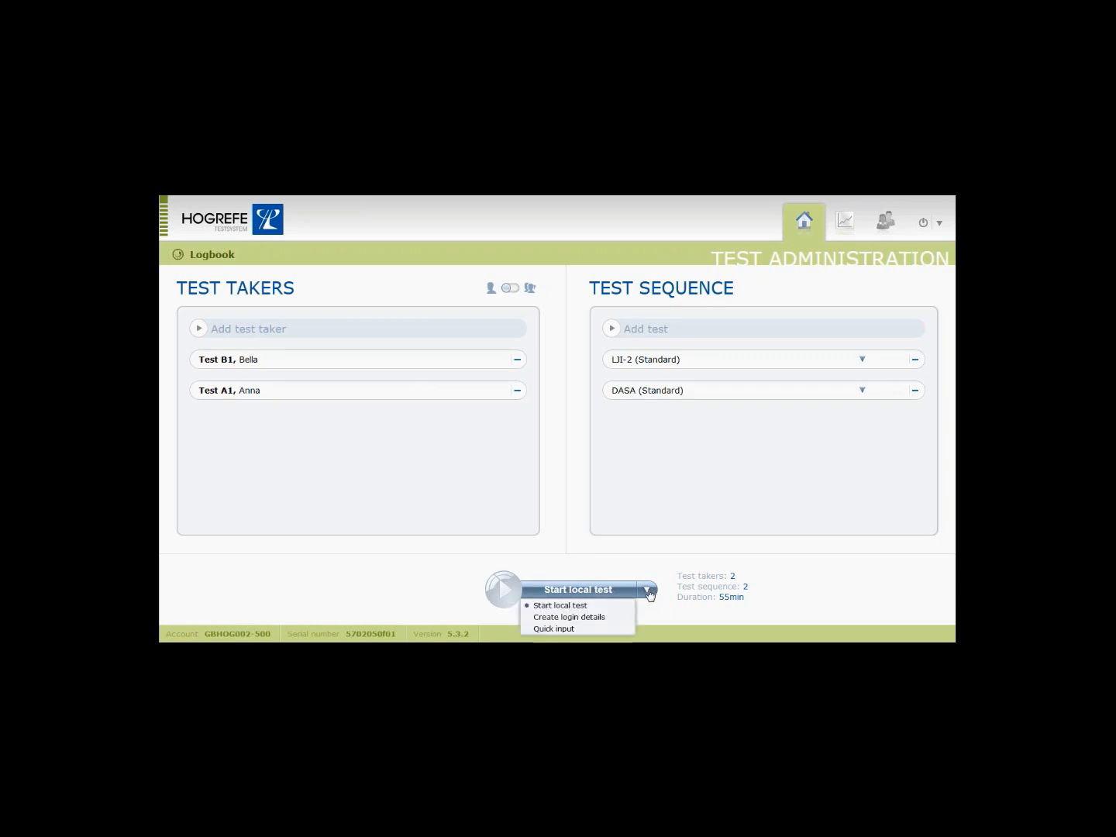
left_click(620, 617)
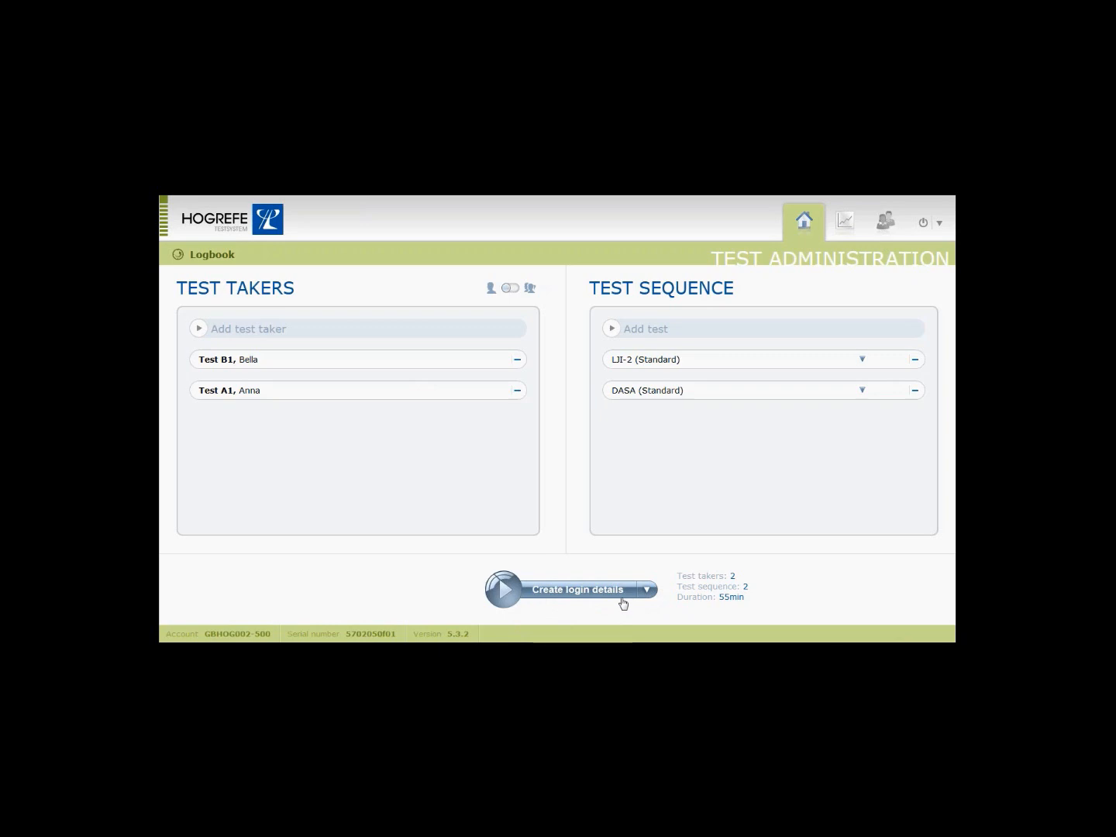
Generate login details for both test takers, close the invitation, and pick Test A1 for a new session.
left_click(504, 589)
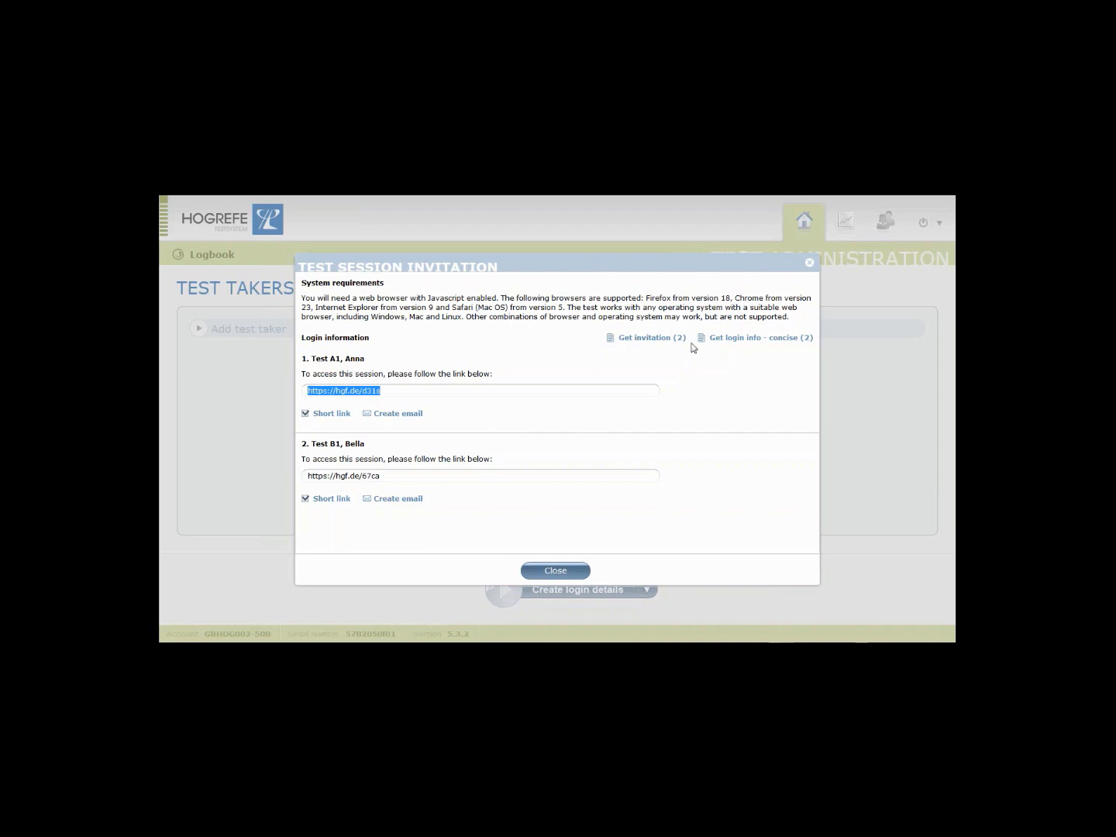
left_click(742, 339)
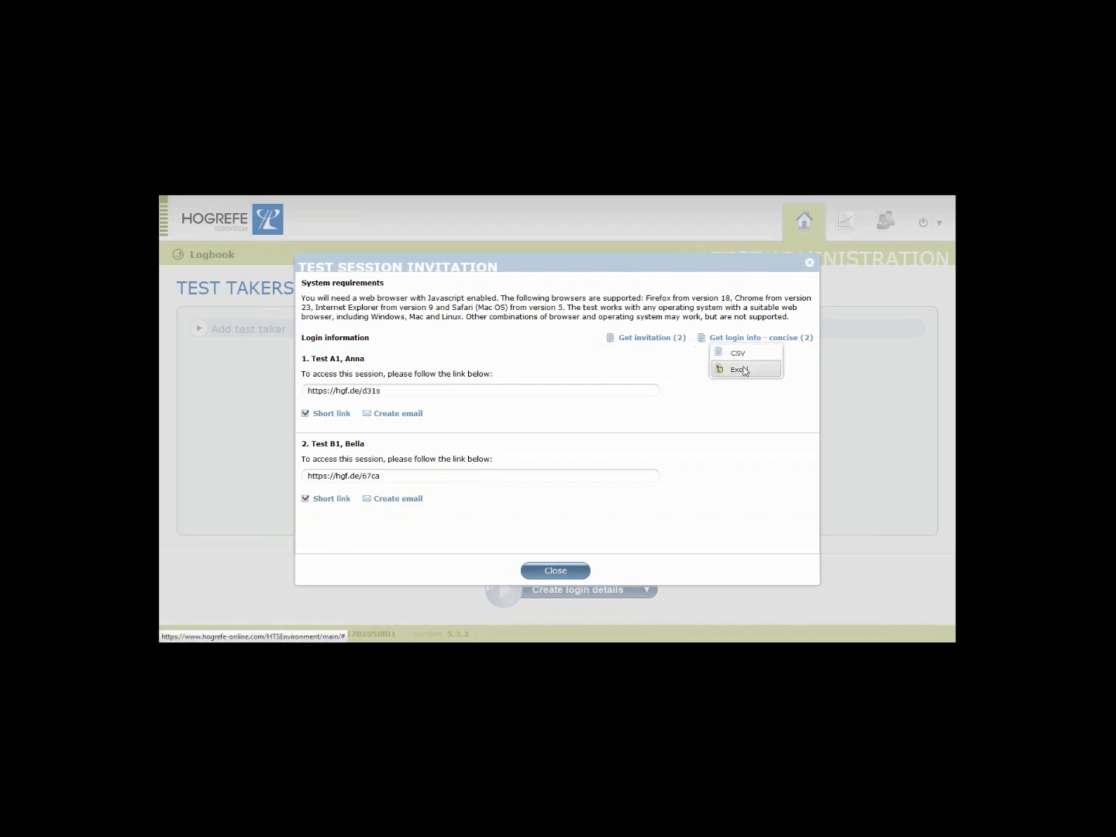
left_click(743, 398)
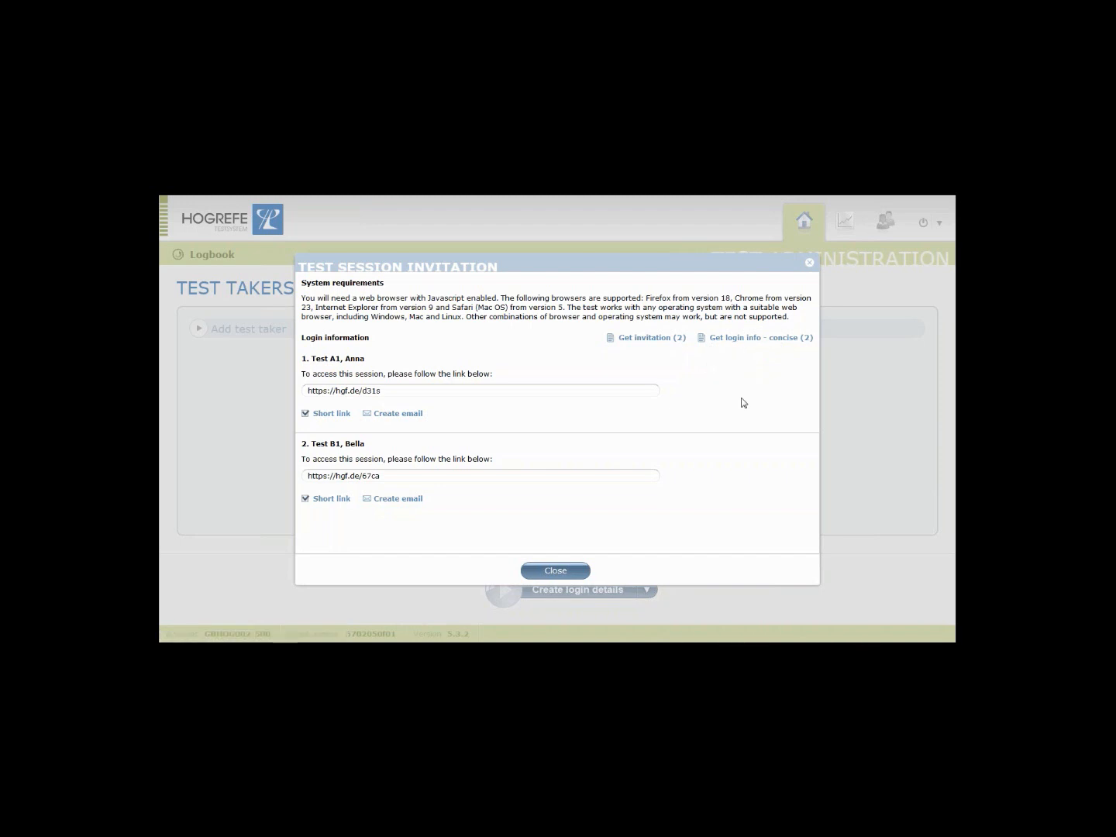
left_click(587, 567)
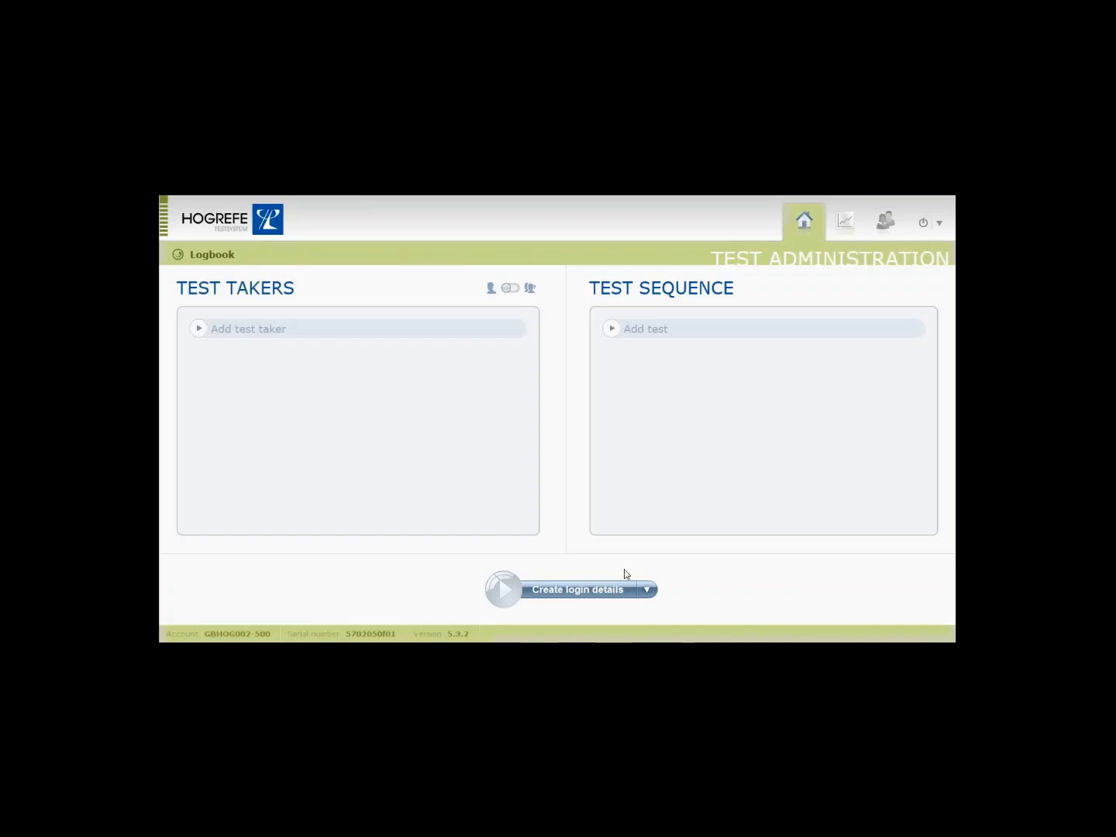
left_click(407, 335)
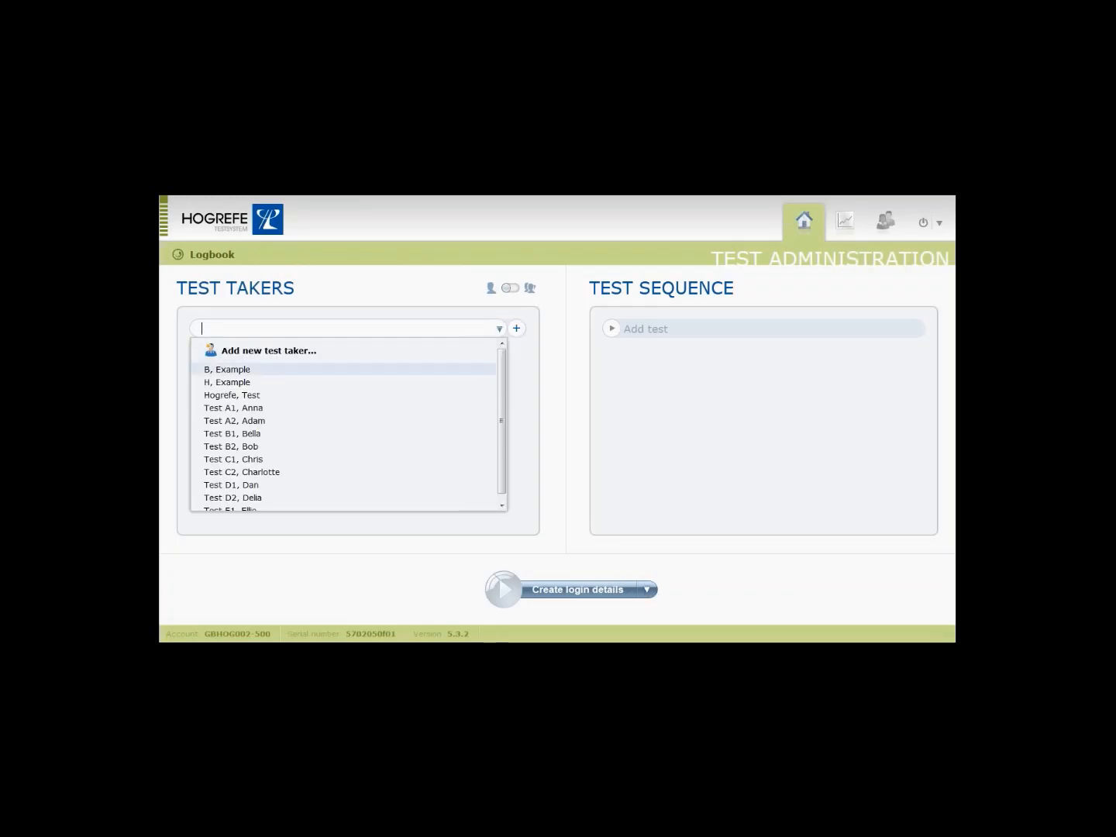
left_click(392, 407)
Add DASA (Standard) for Test A1 and start the session as Quick input.
left_click(635, 333)
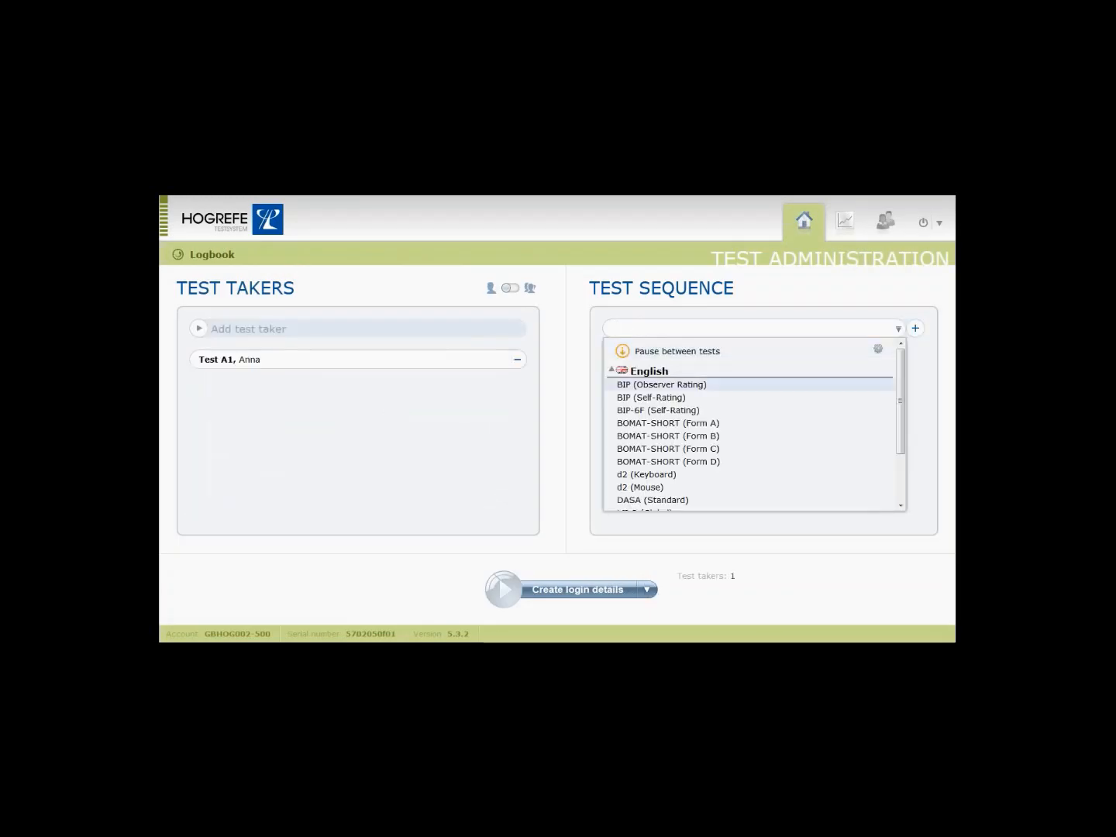
left_click(648, 499)
left_click(647, 589)
left_click(554, 628)
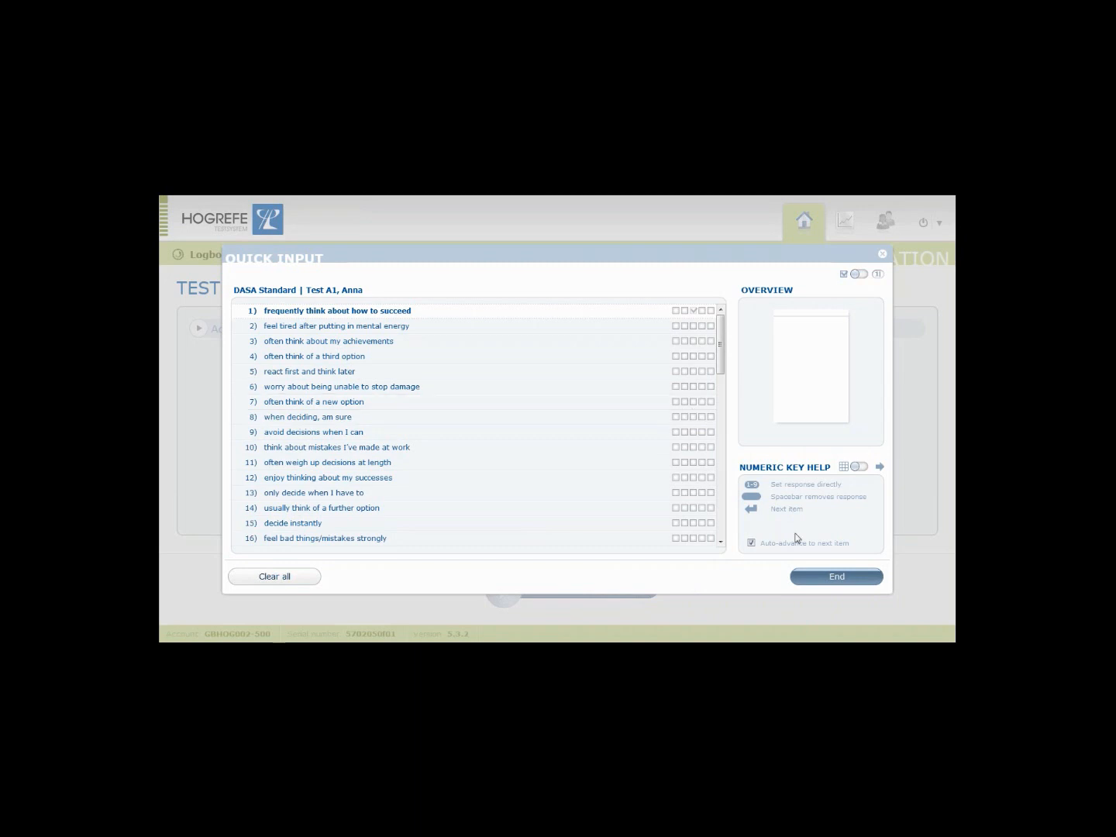
End the DASA Quick Input without saving the answers and open the Logbook.
left_click(835, 585)
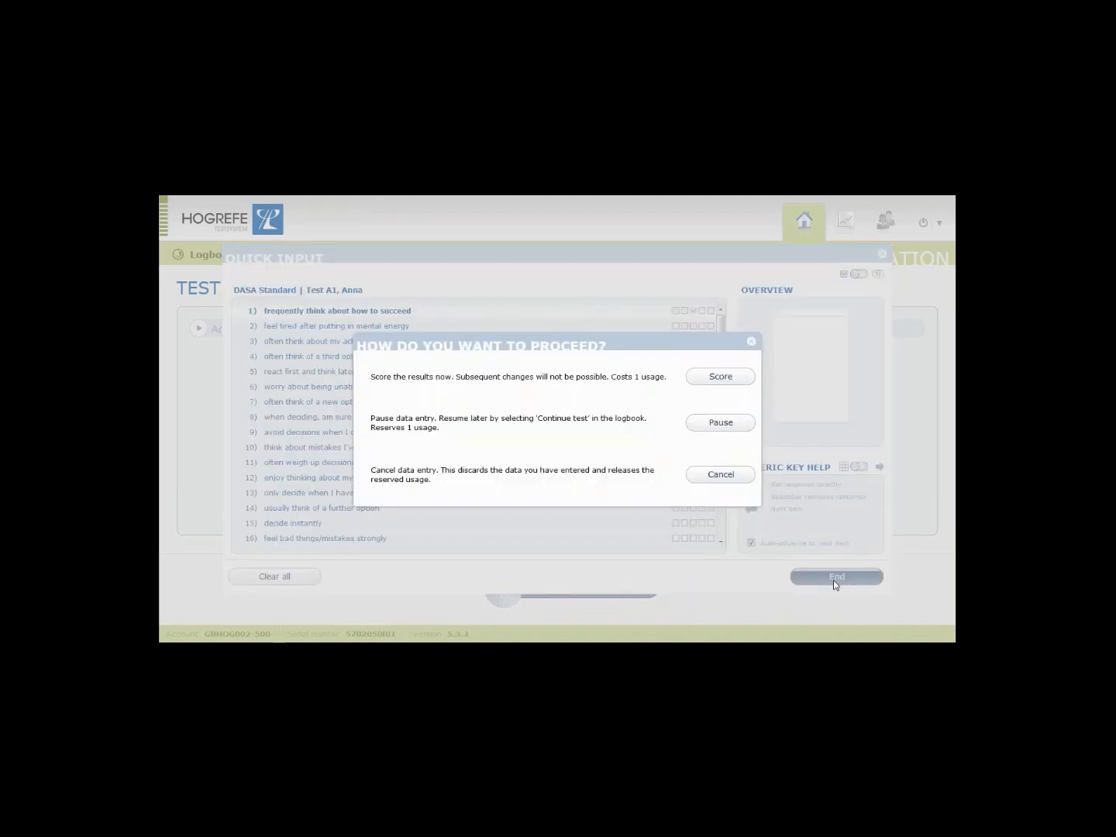
left_click(722, 474)
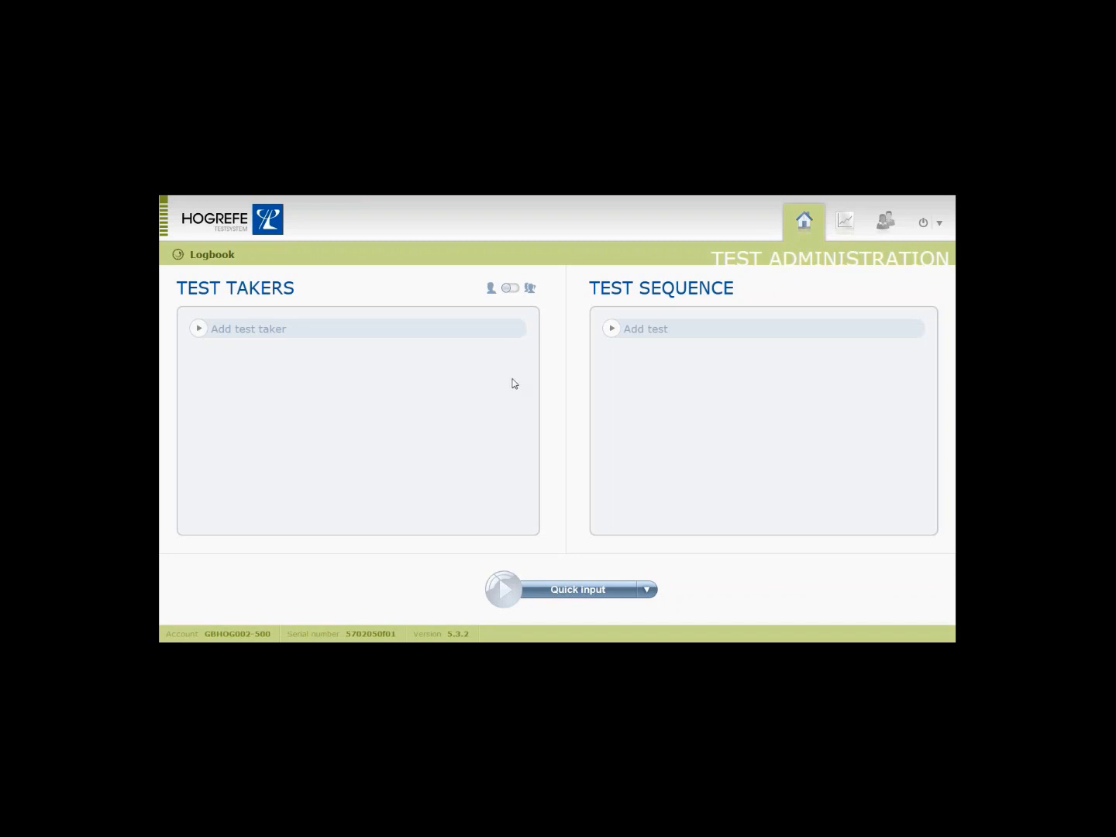
left_click(212, 254)
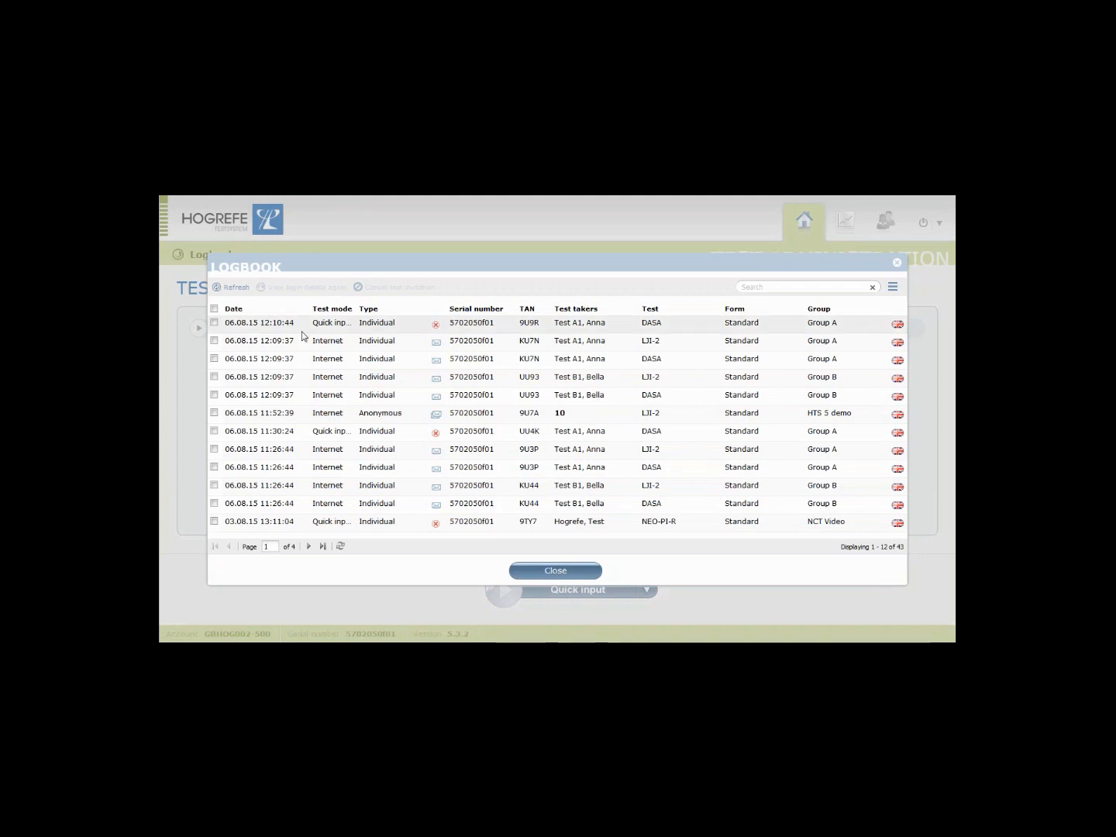
left_click(448, 419)
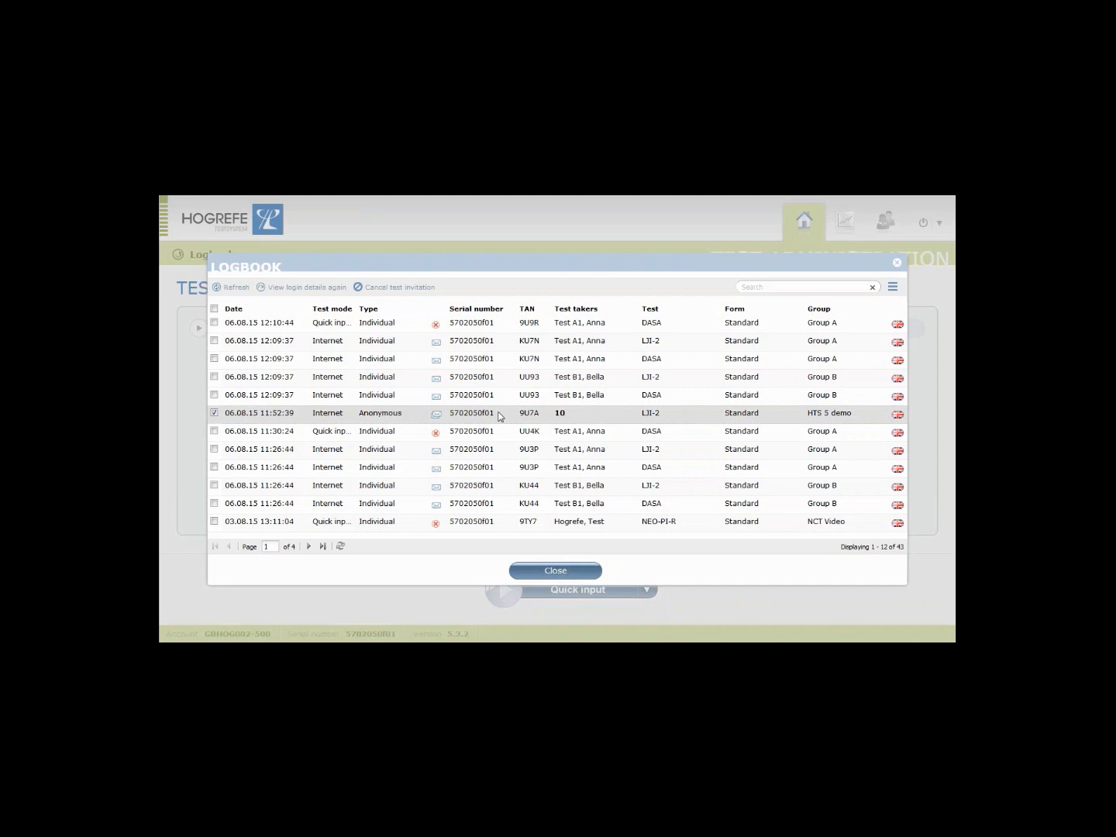
left_click(483, 452)
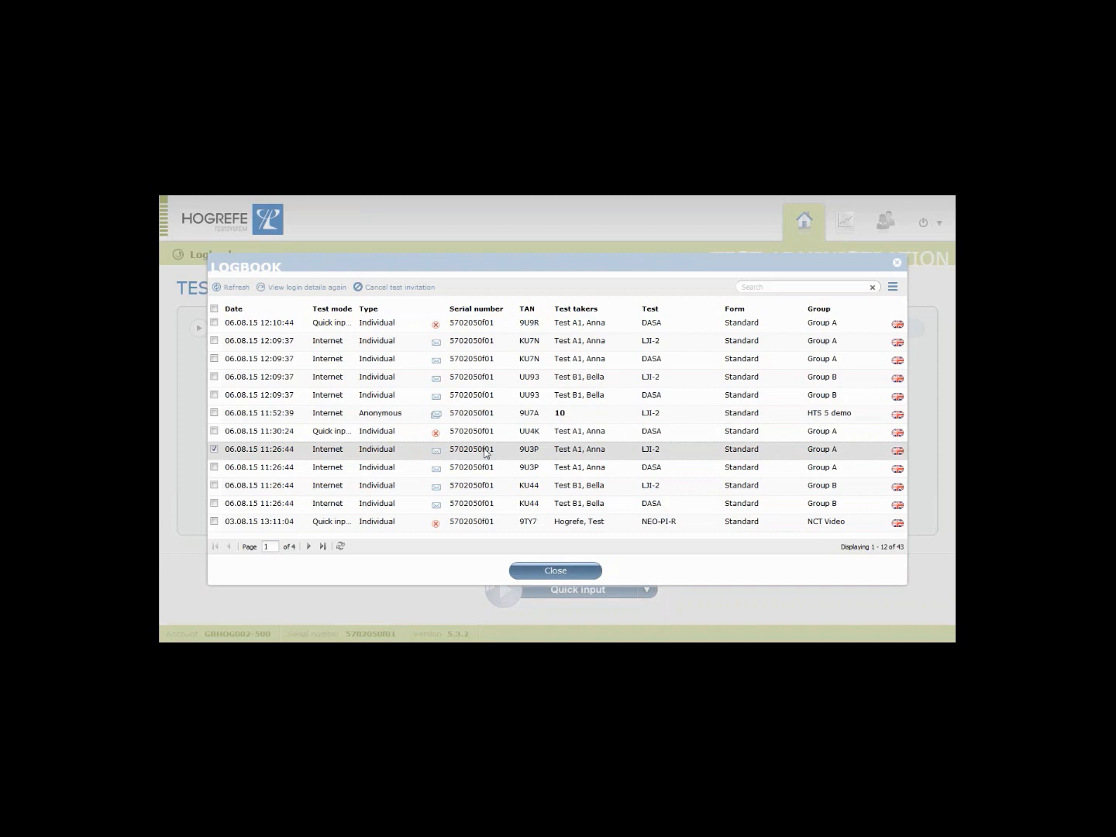
left_click(296, 289)
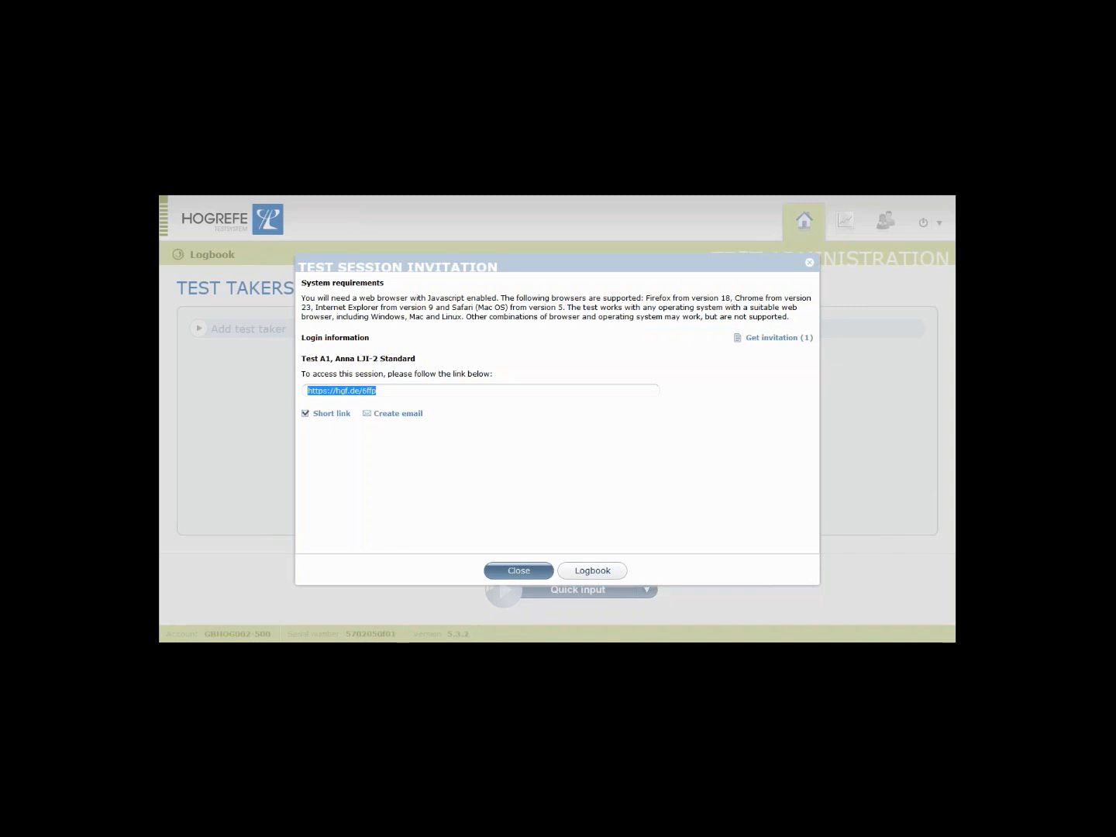
left_click(593, 571)
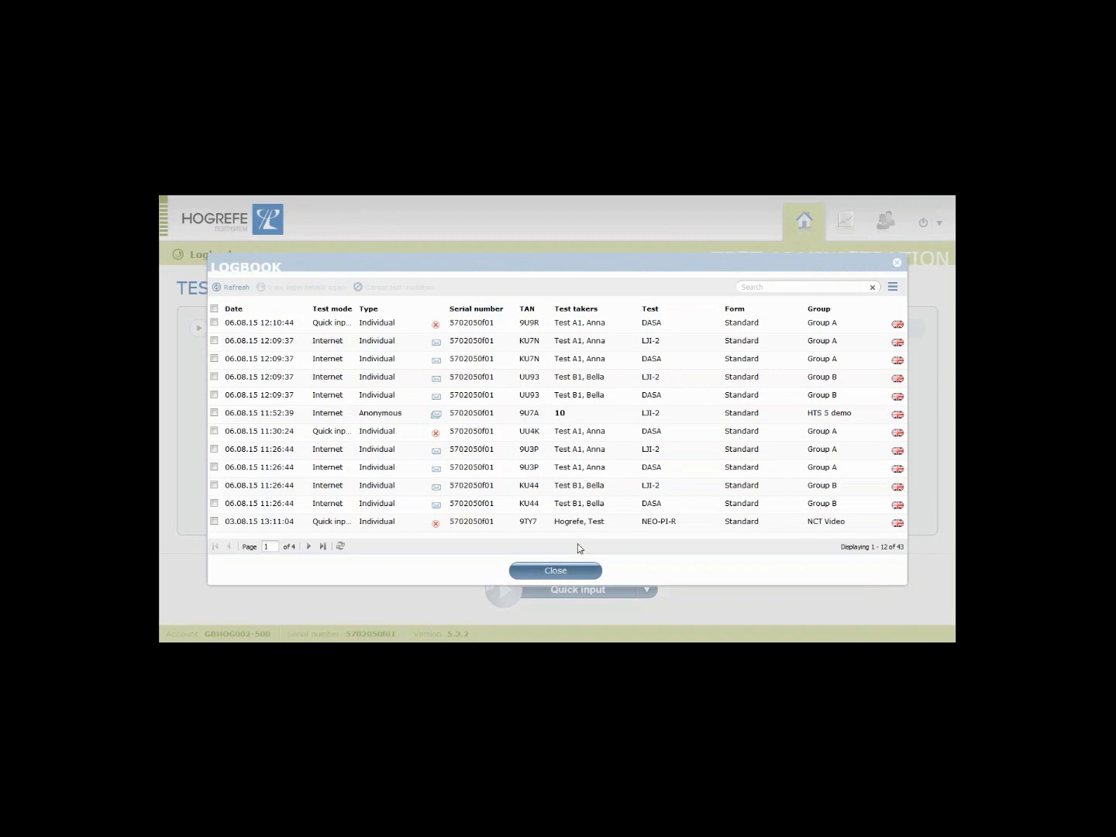
left_click(502, 469)
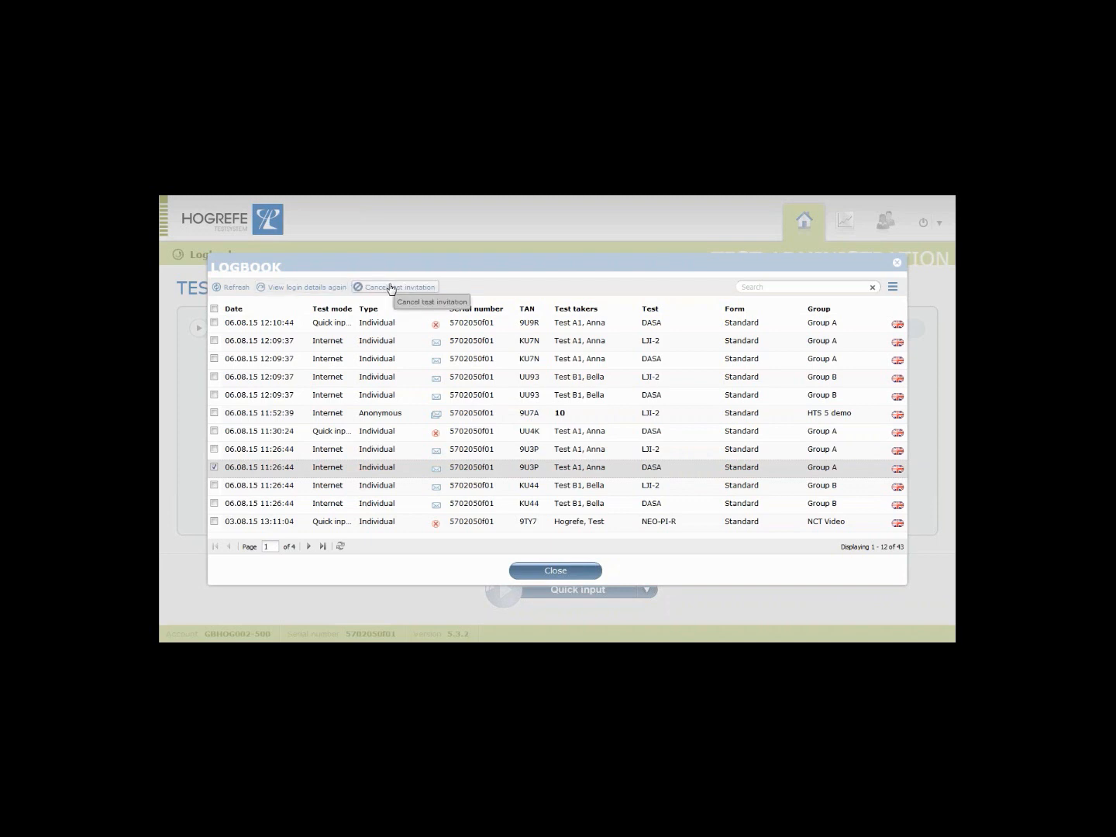
mouse_move(434, 388)
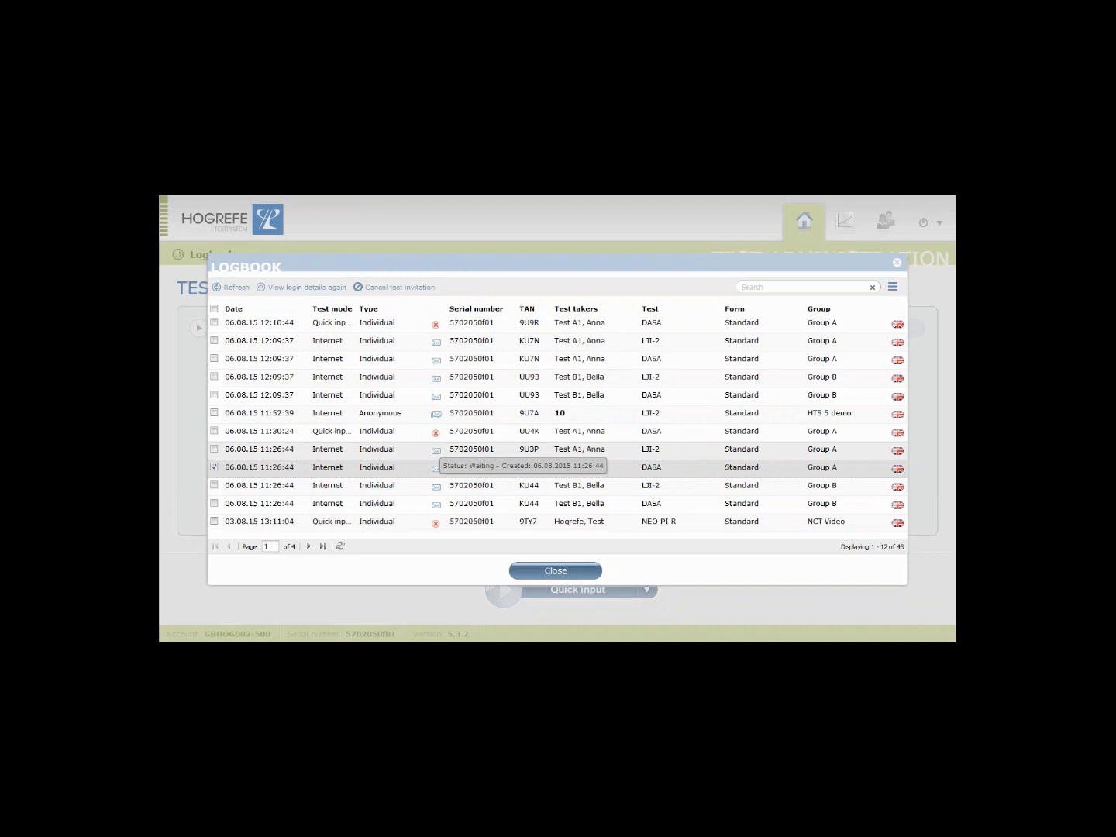
mouse_move(433, 526)
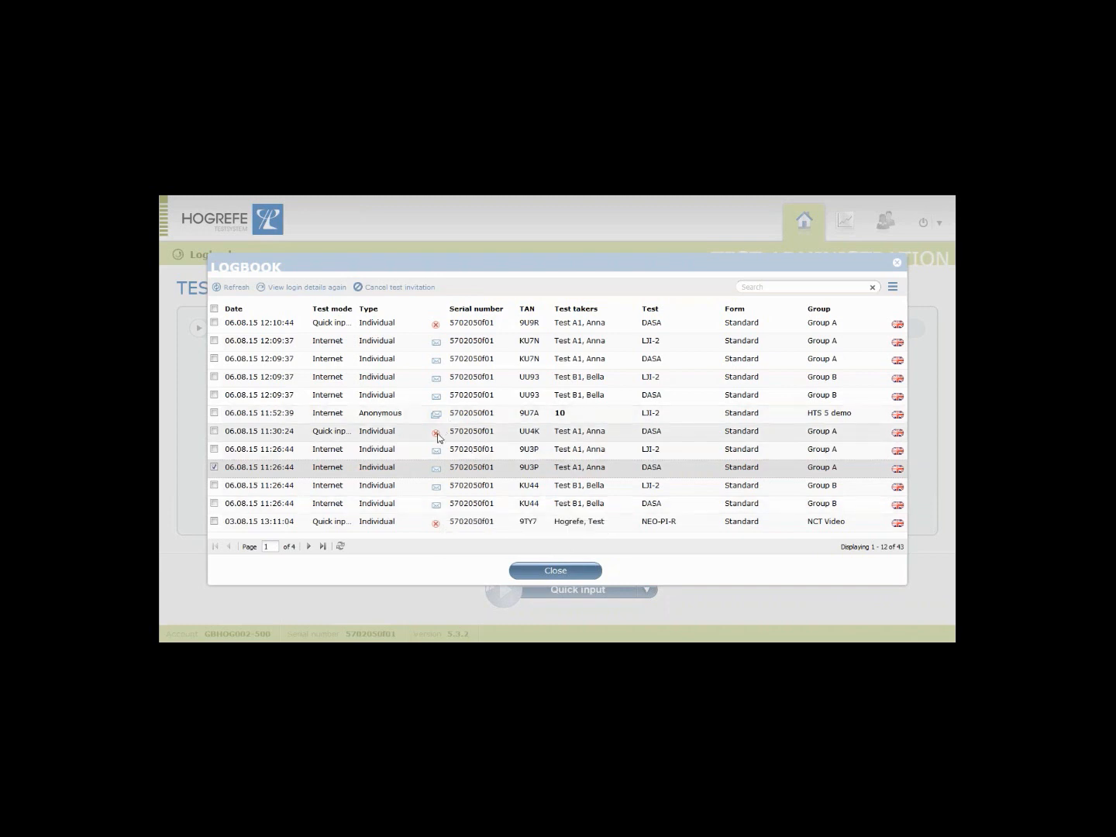
mouse_move(436, 437)
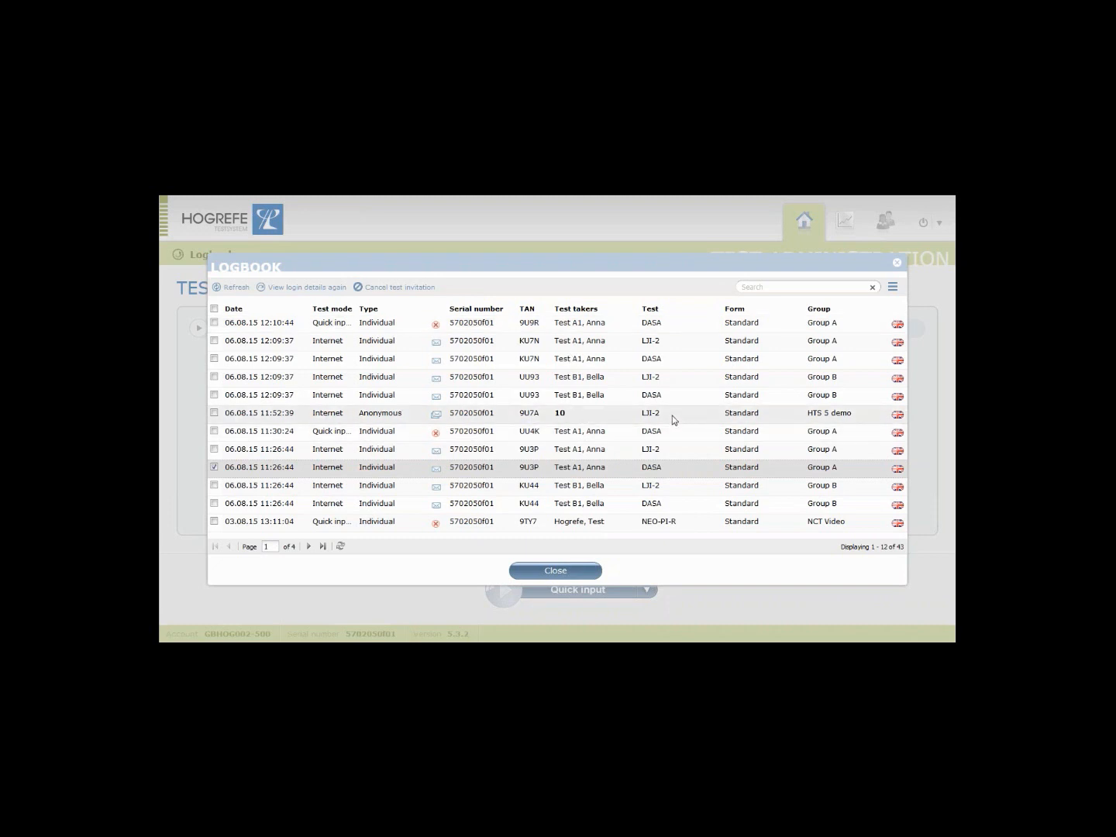
Filter the logbook to Completed status and open Test C1's 14:39:48 NEO-PI-R results.
left_click(893, 289)
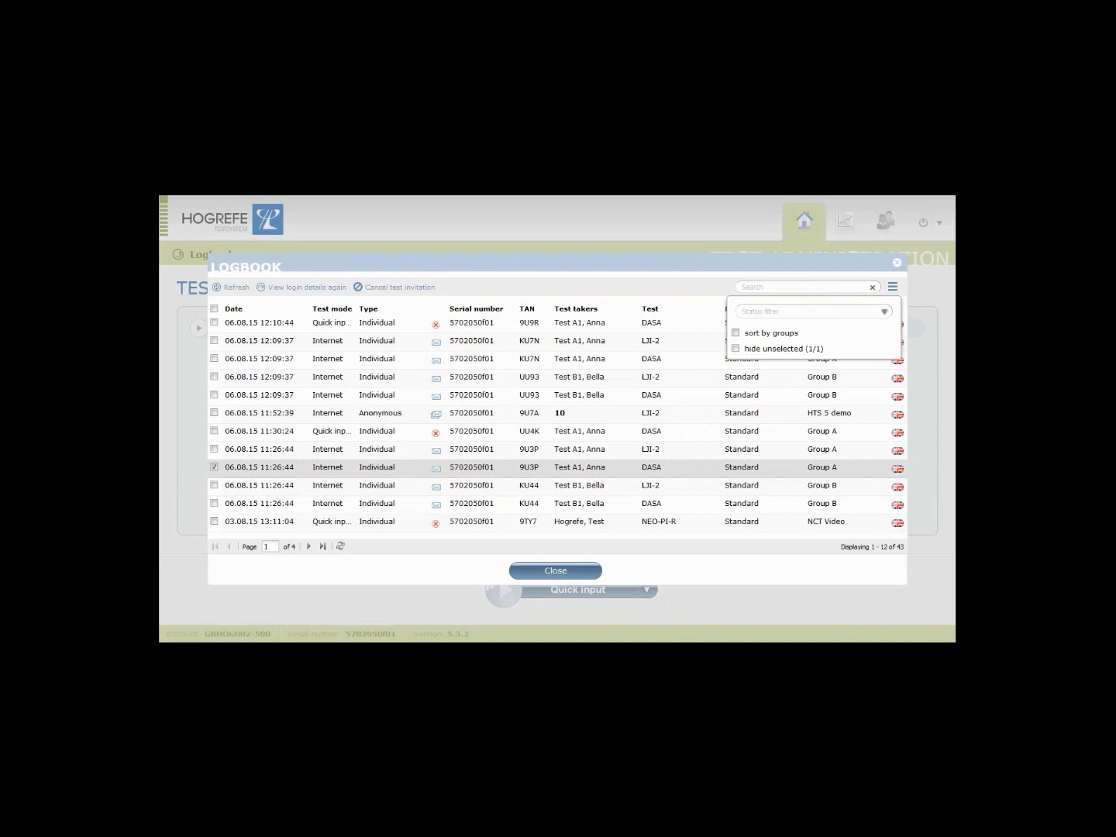
left_click(883, 311)
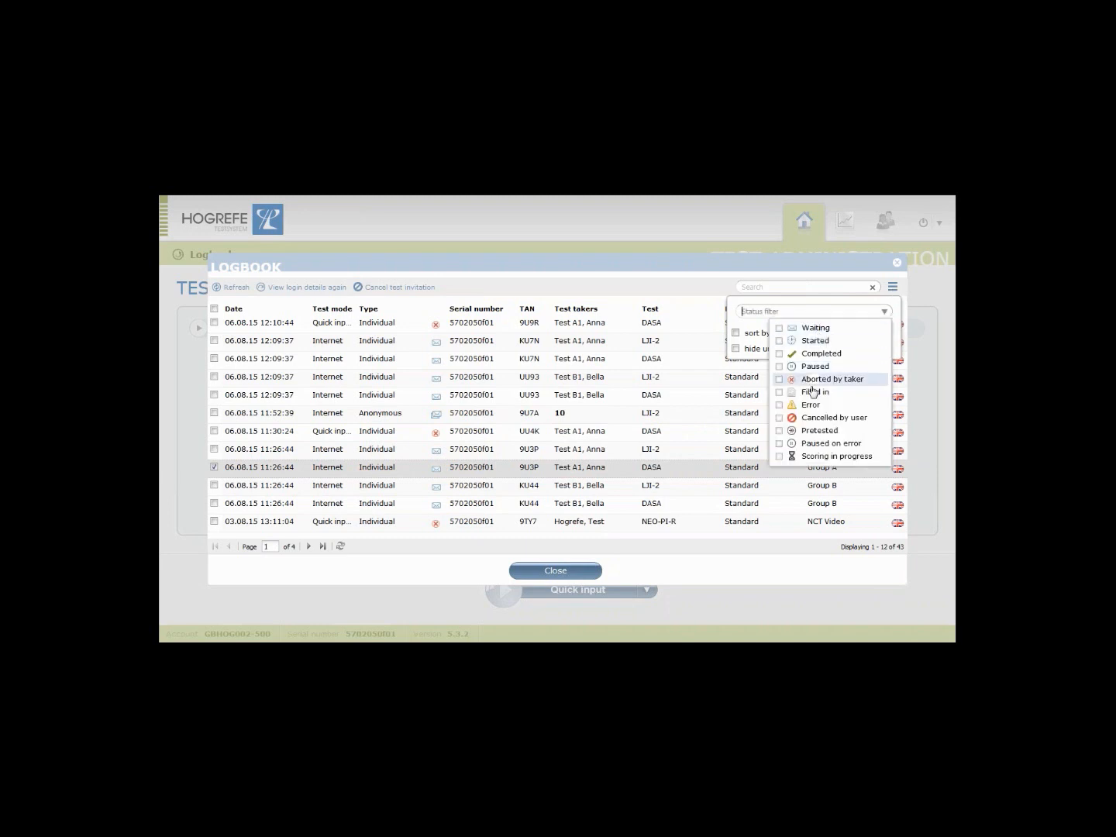
left_click(821, 359)
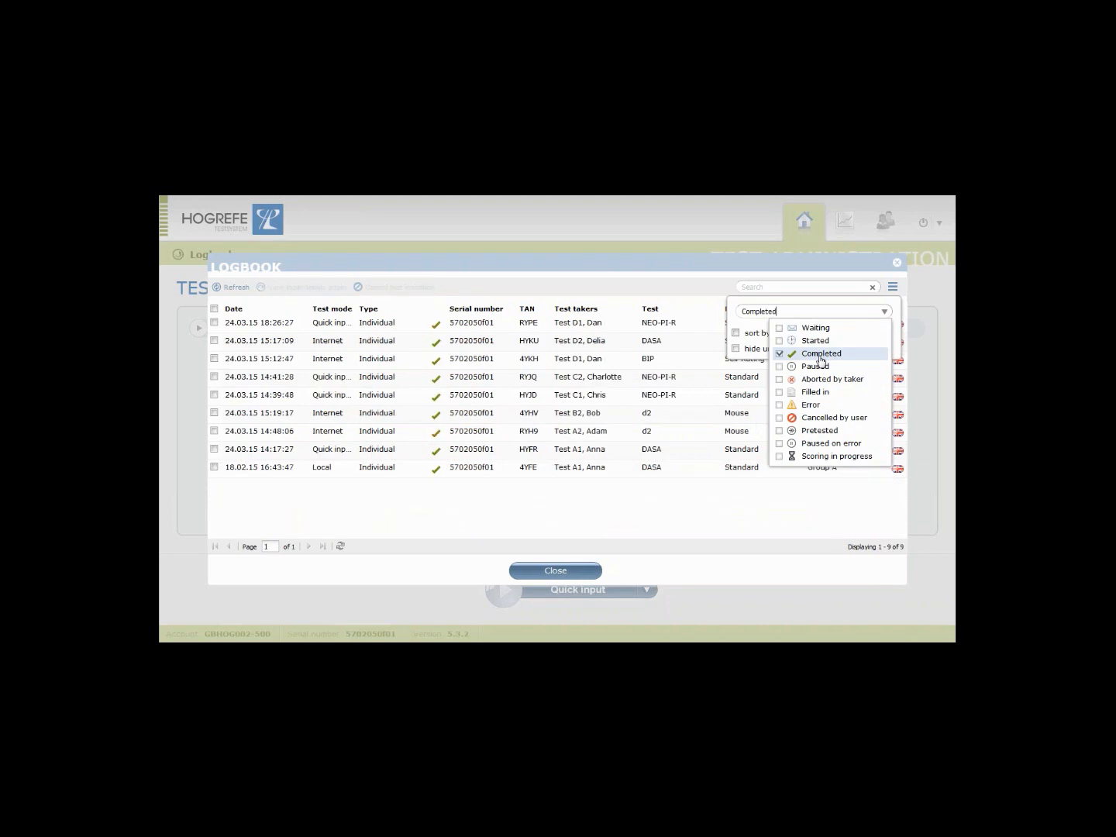
left_click(683, 500)
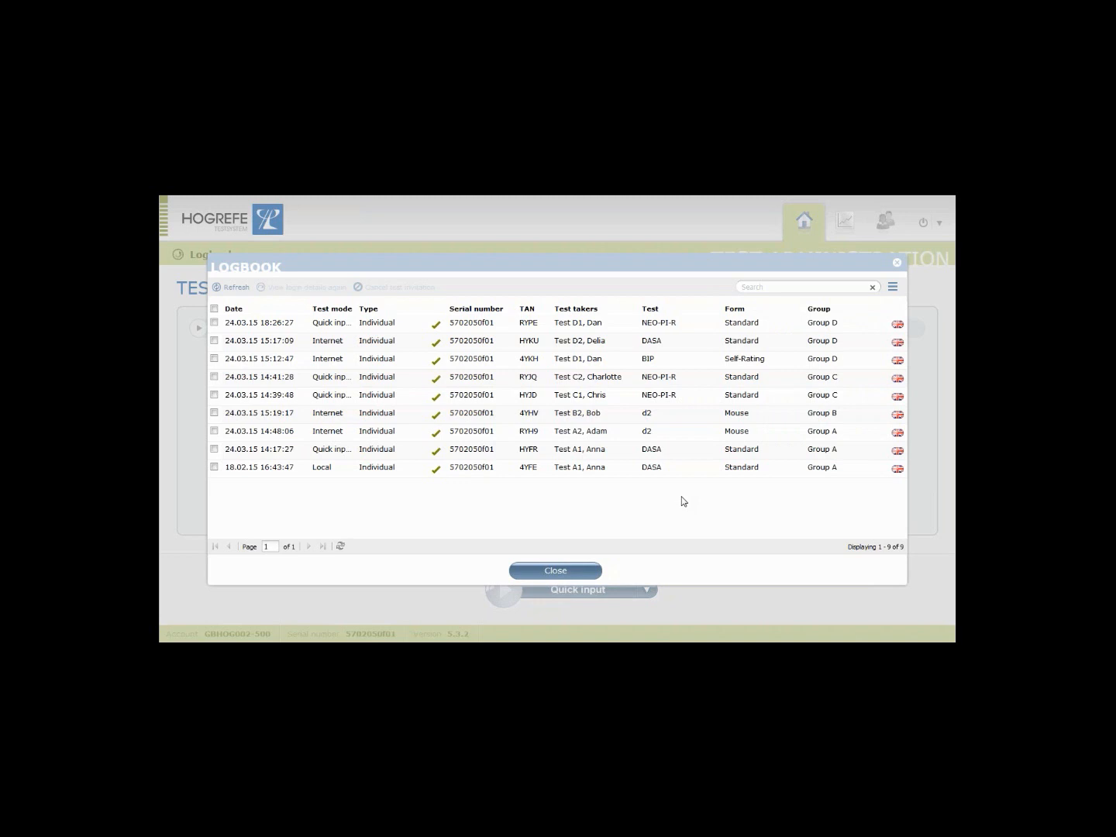
left_click(521, 396)
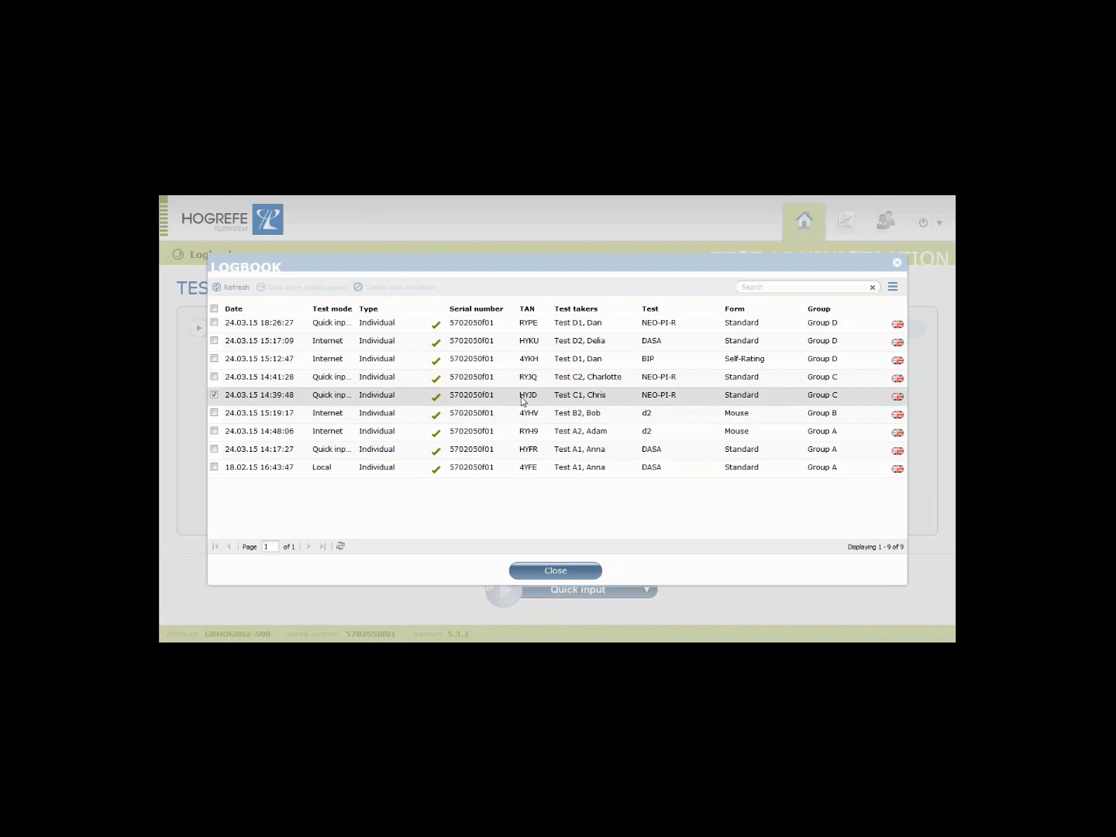
double_click(521, 401)
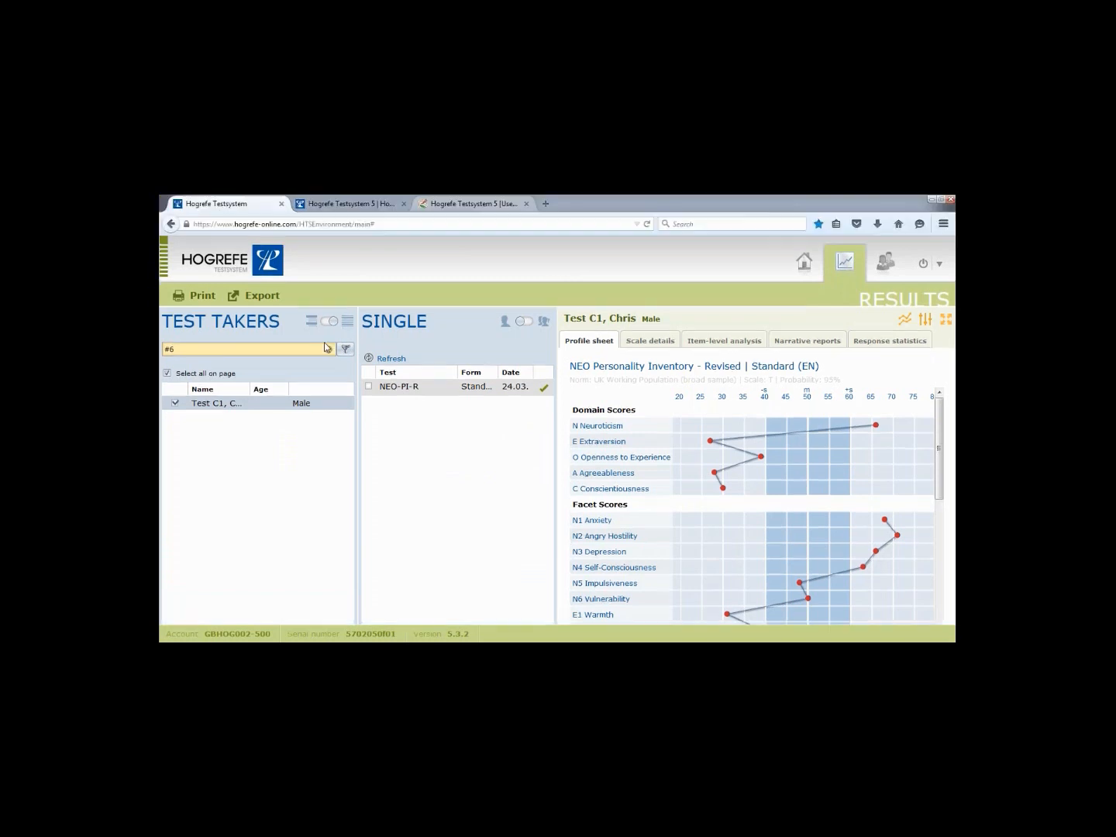
left_click(328, 308)
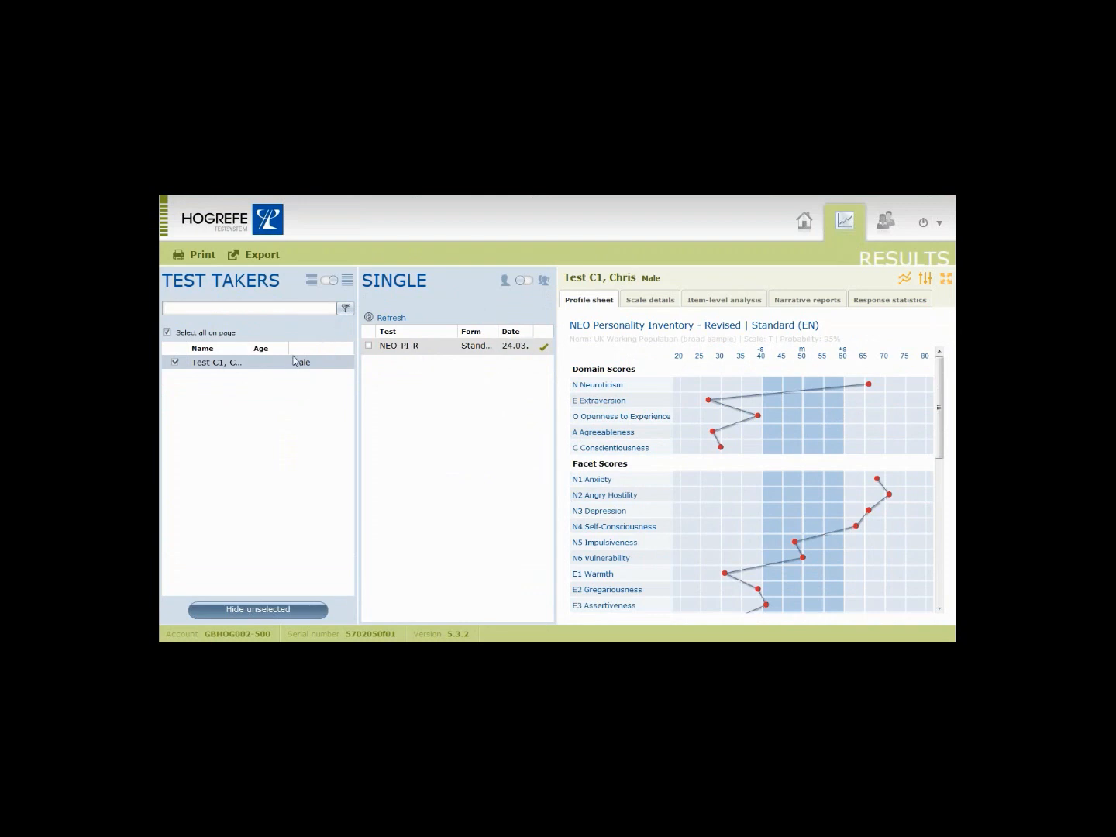
left_click(193, 337)
left_click(346, 310)
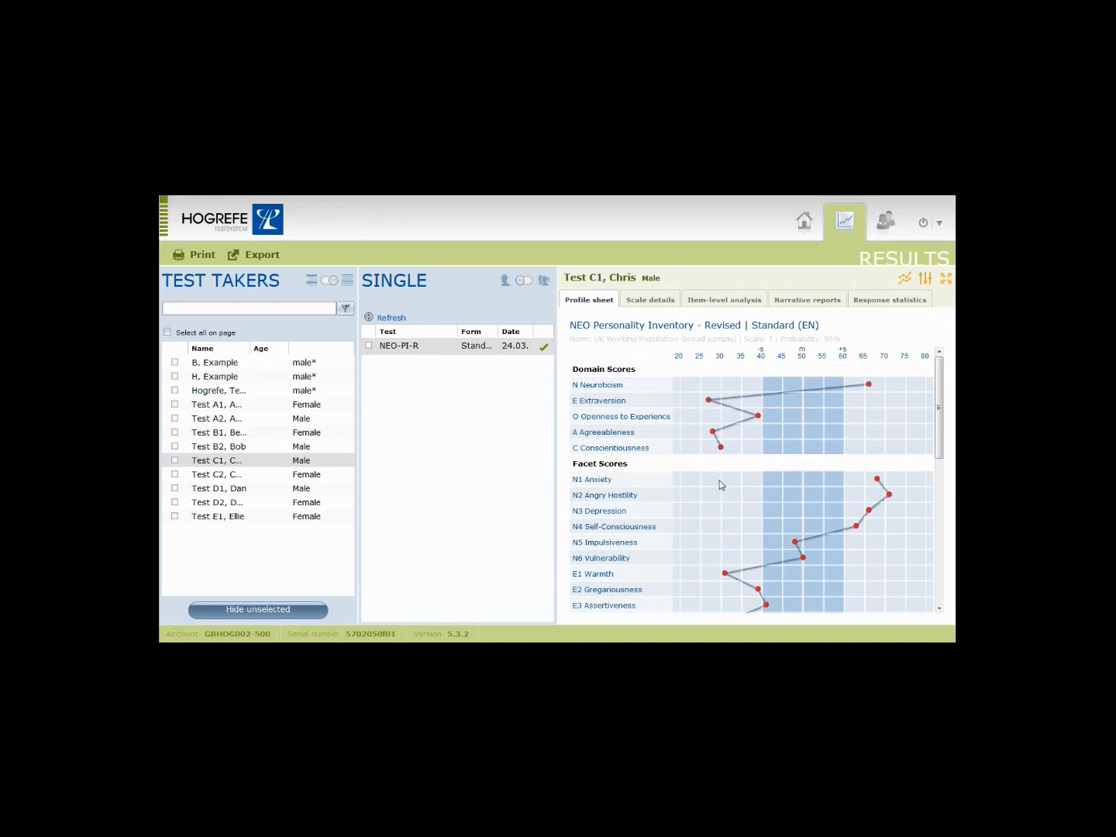
left_click(176, 461)
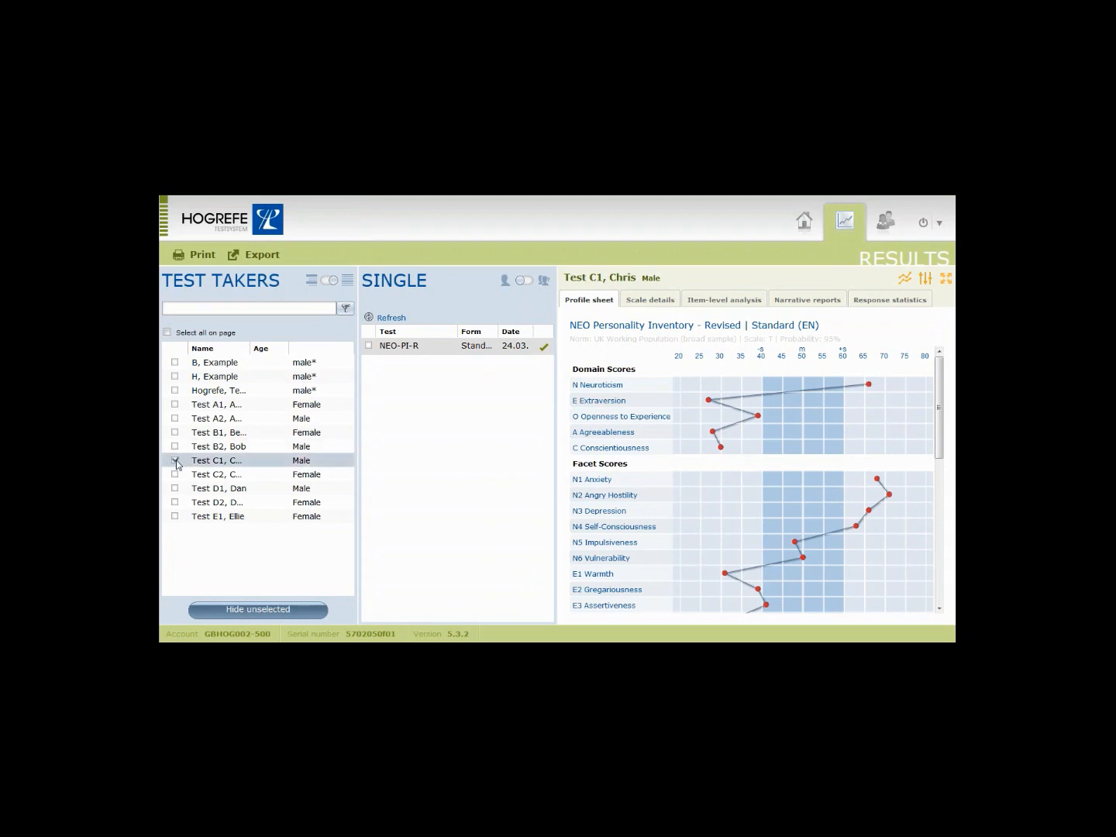
left_click(369, 346)
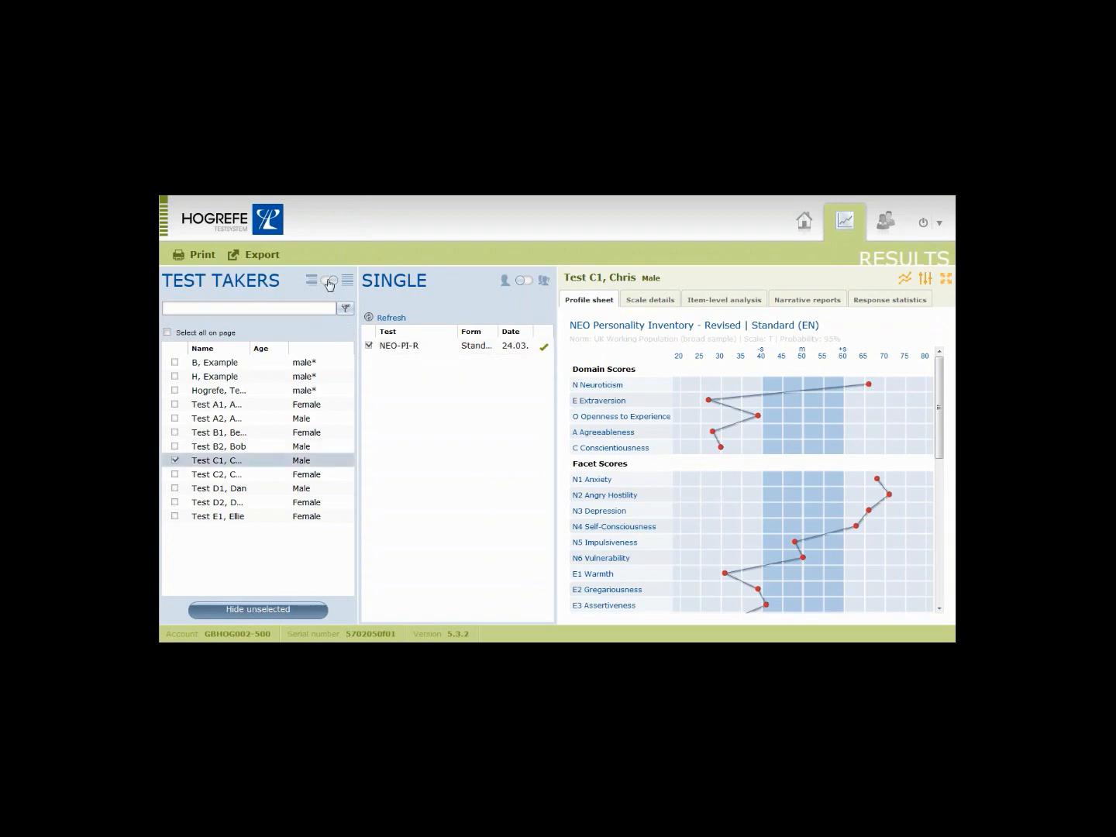
left_click(329, 282)
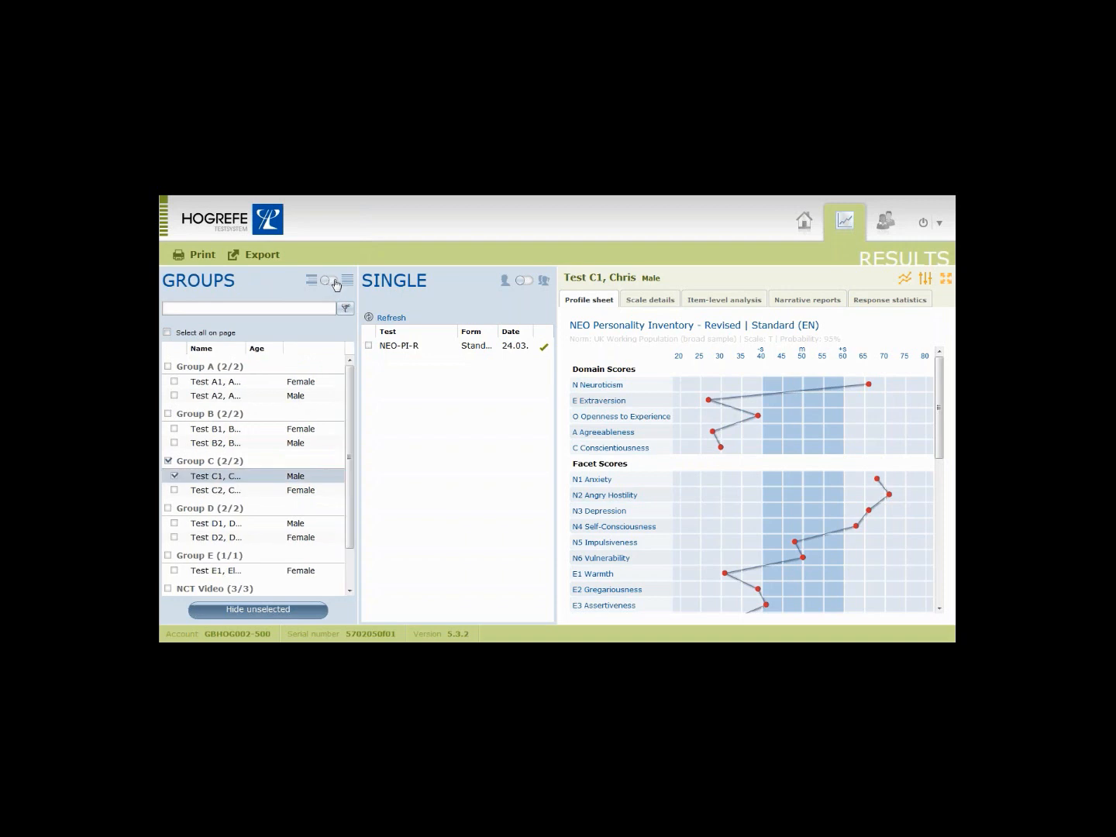
left_click(332, 282)
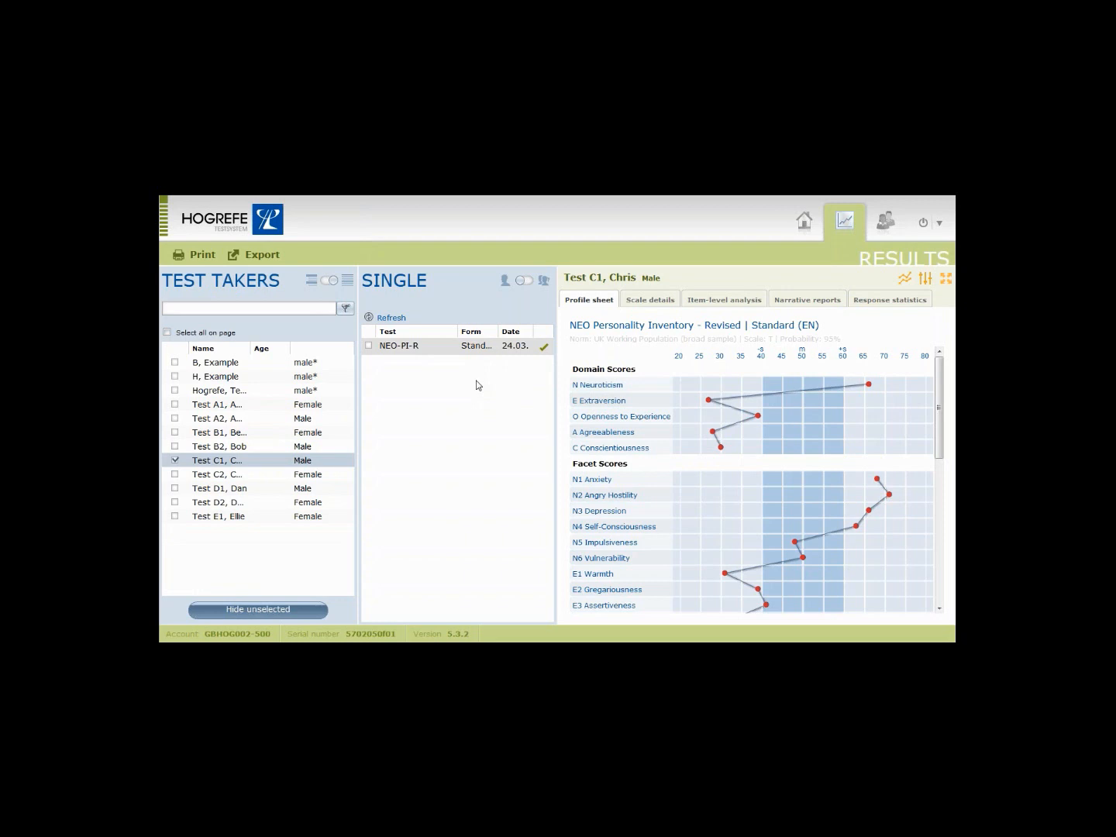
Check Test C1's scale details and item-level responses, then overlay Test C2 on its NEO-PI-R profile sheet.
mouse_move(548, 358)
left_click(641, 303)
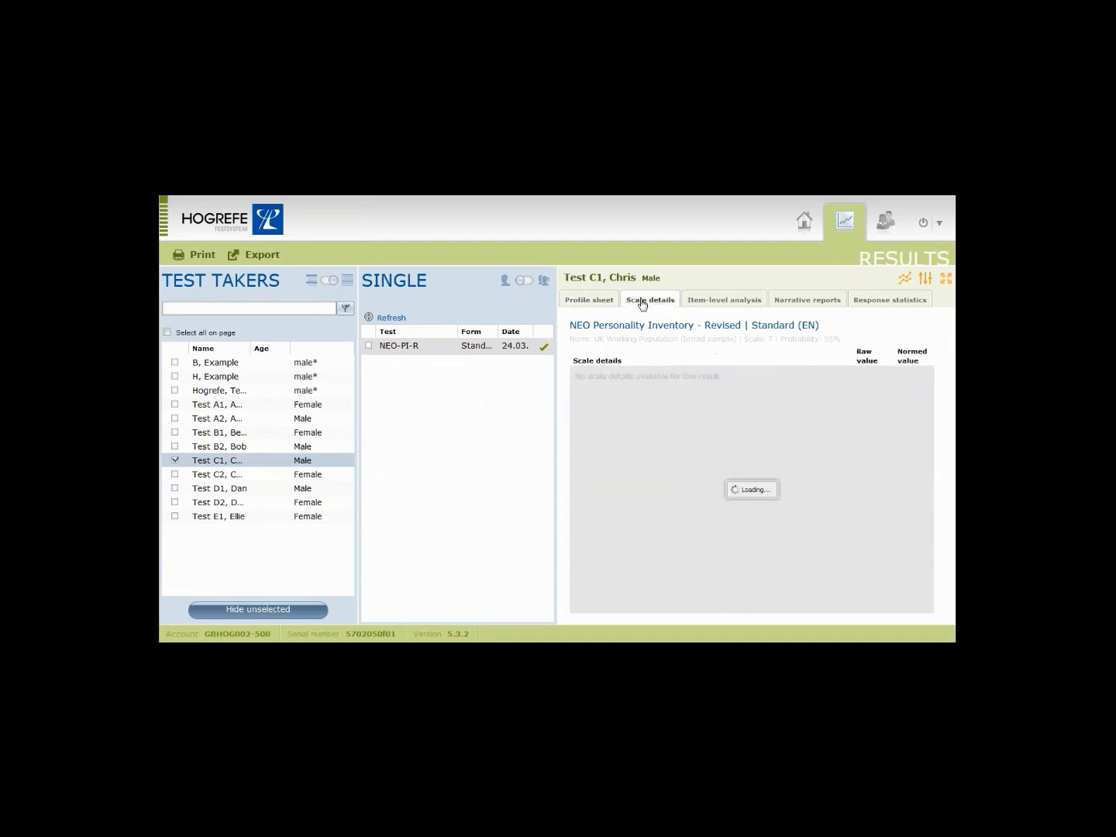
left_click(699, 303)
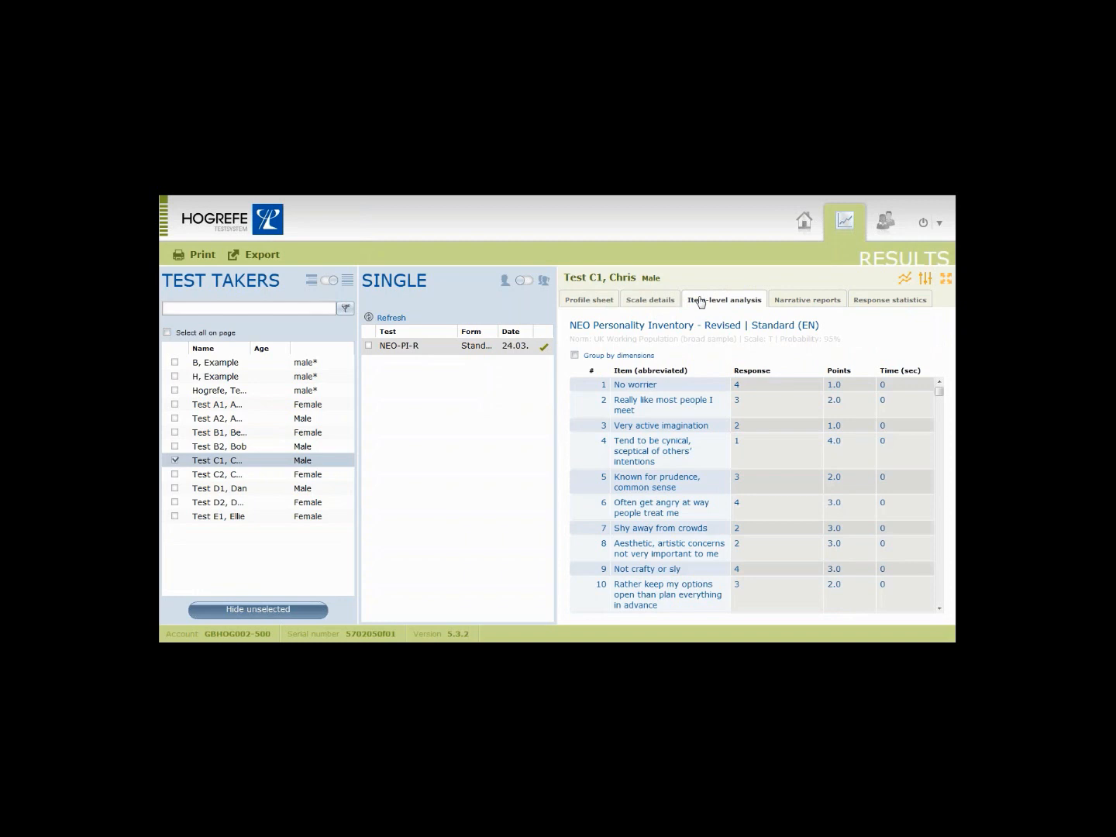
left_click(604, 303)
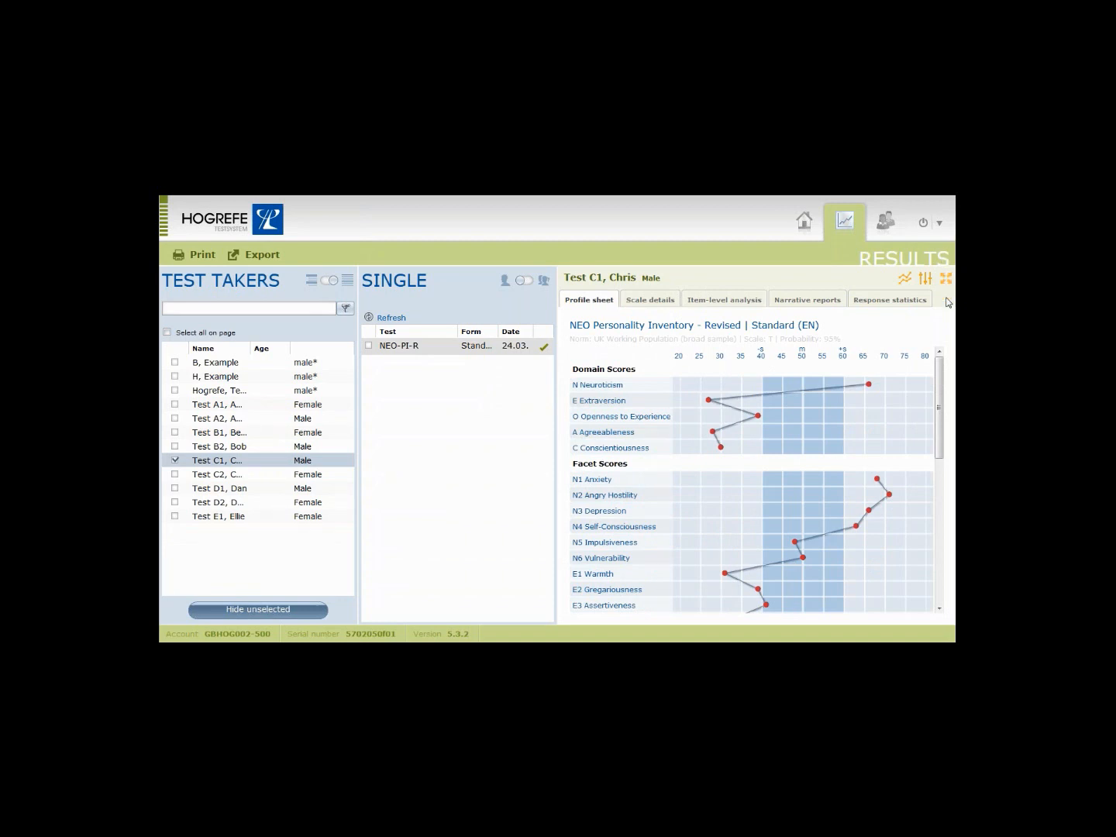
left_click(174, 475)
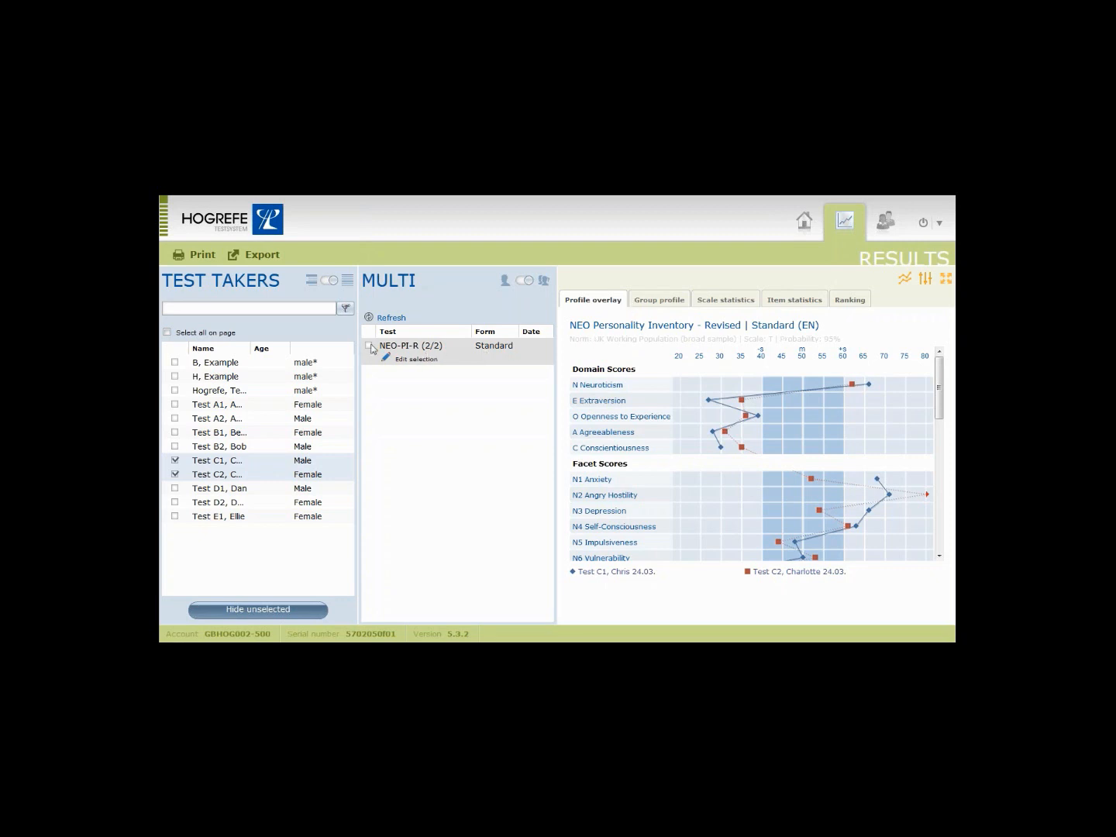
Rank Test C1 and C2's NEO-PI-R results against Target profile test 1.
left_click(370, 345)
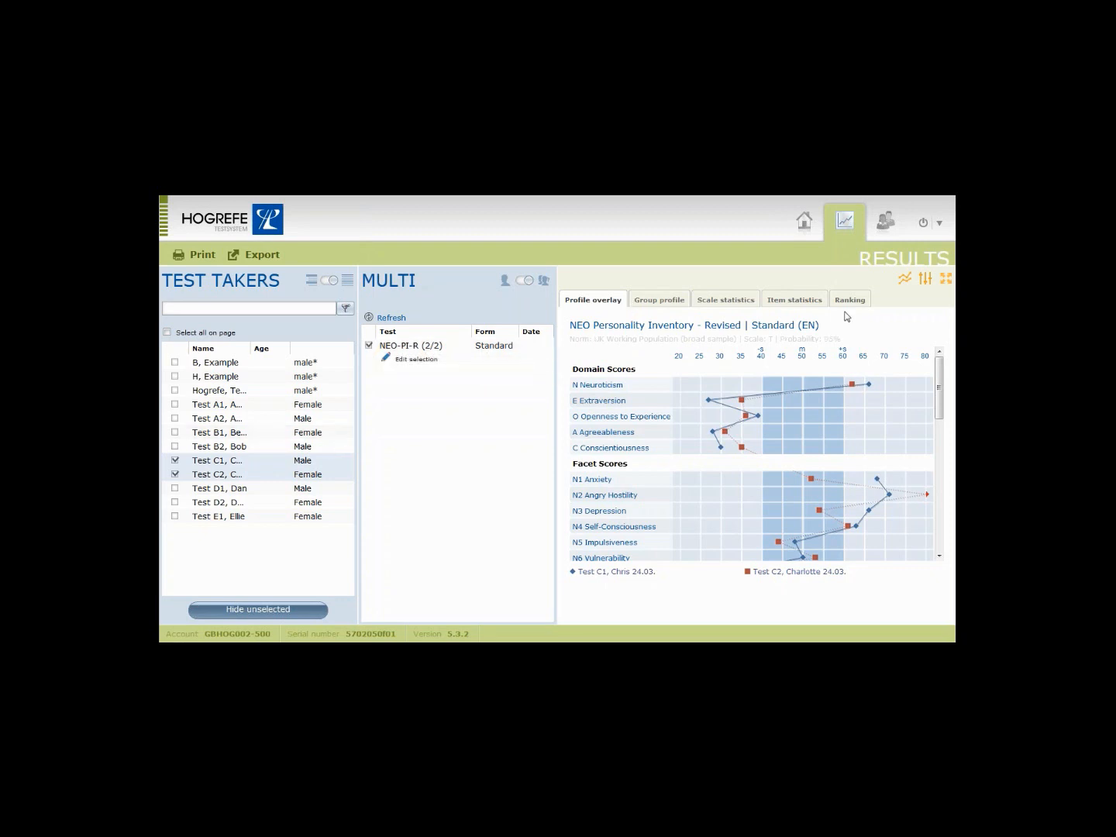
left_click(851, 302)
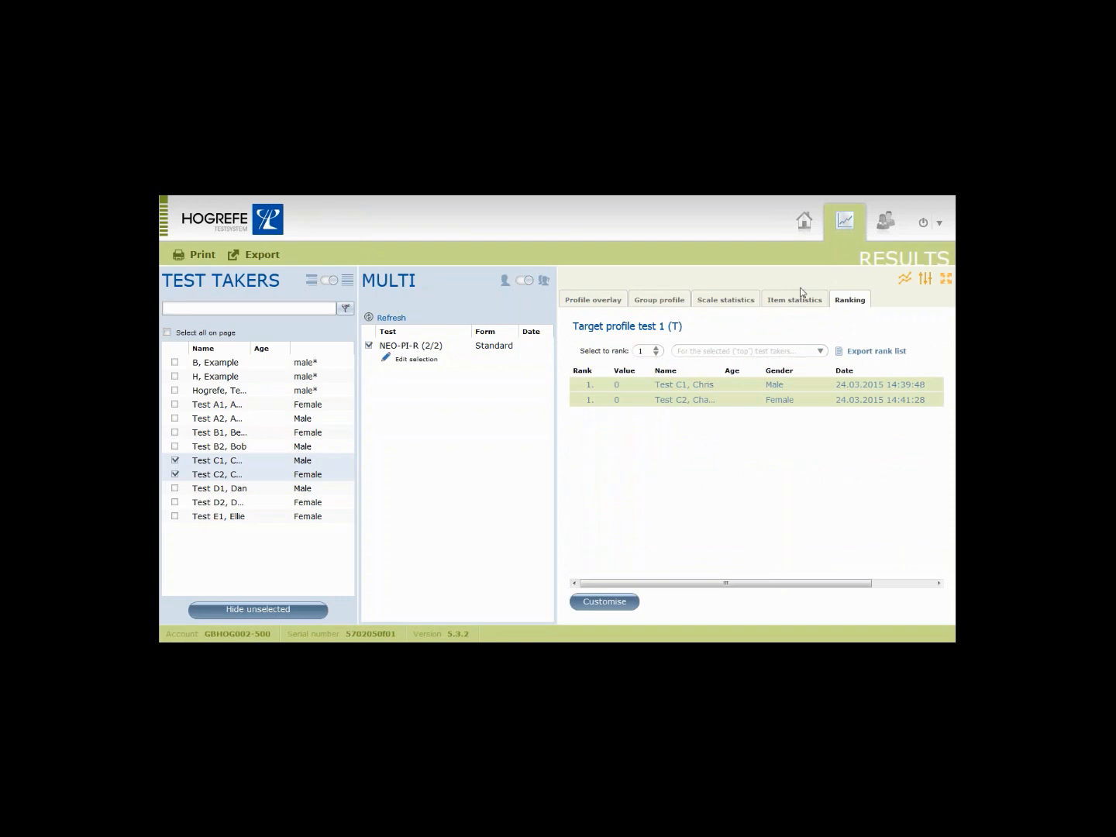
left_click(904, 279)
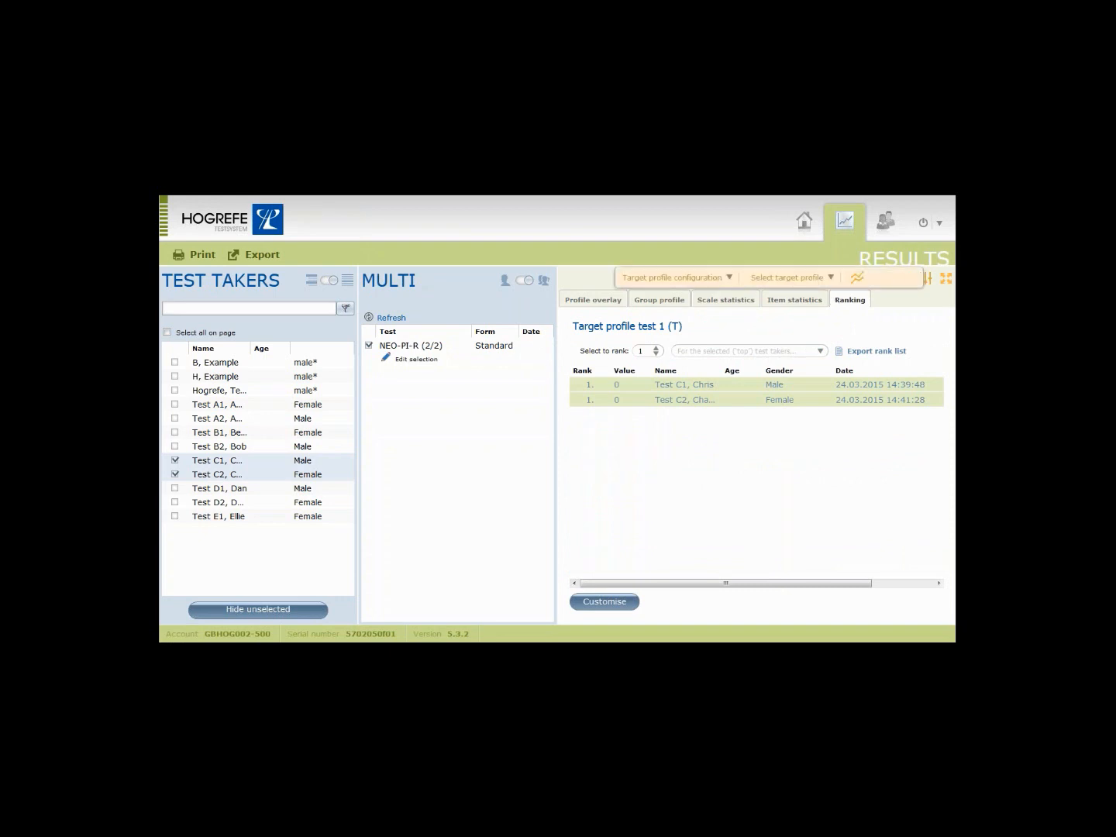
left_click(730, 279)
left_click(803, 279)
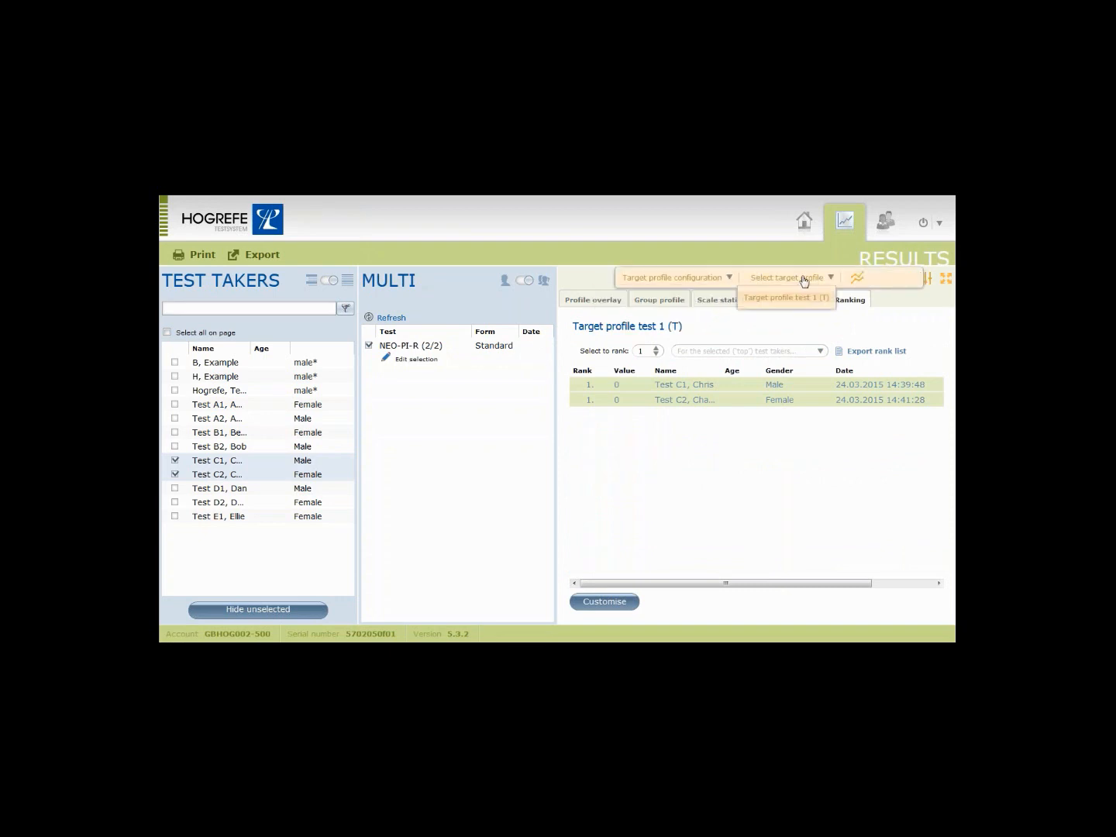
left_click(800, 299)
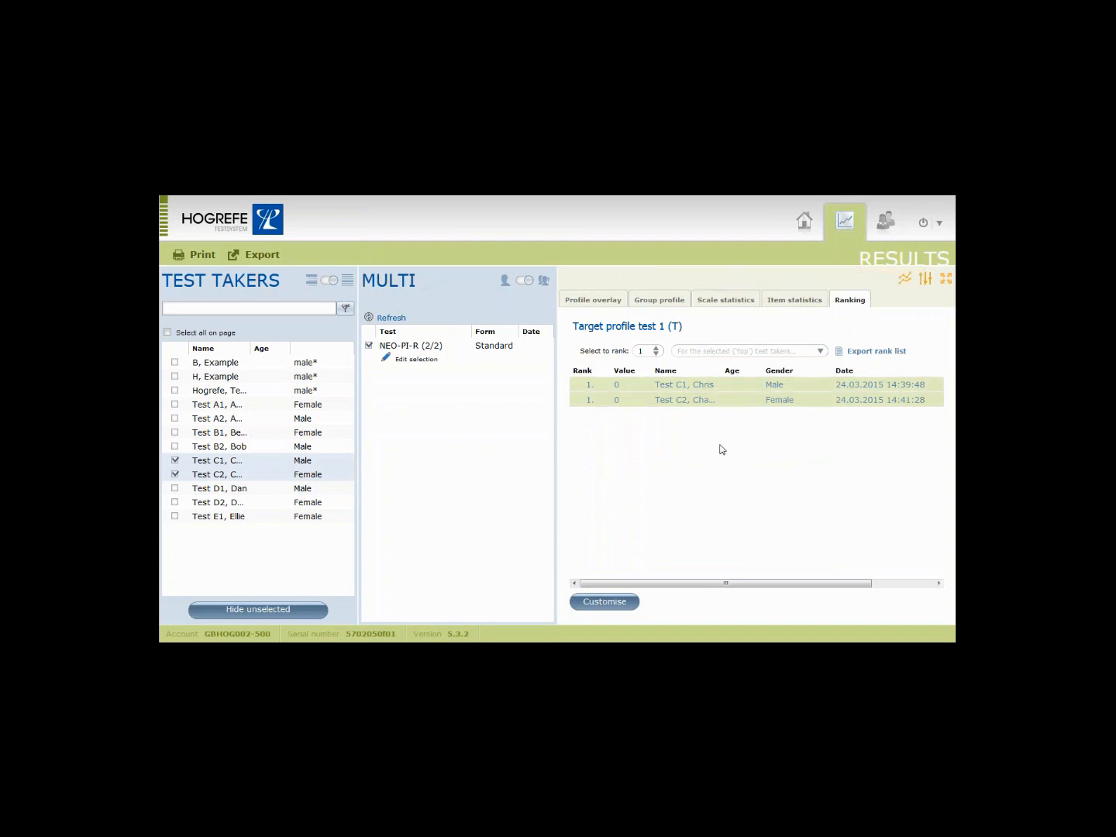
Check the Group profile chart and Scale statistics table, ending on the group profile.
left_click(672, 303)
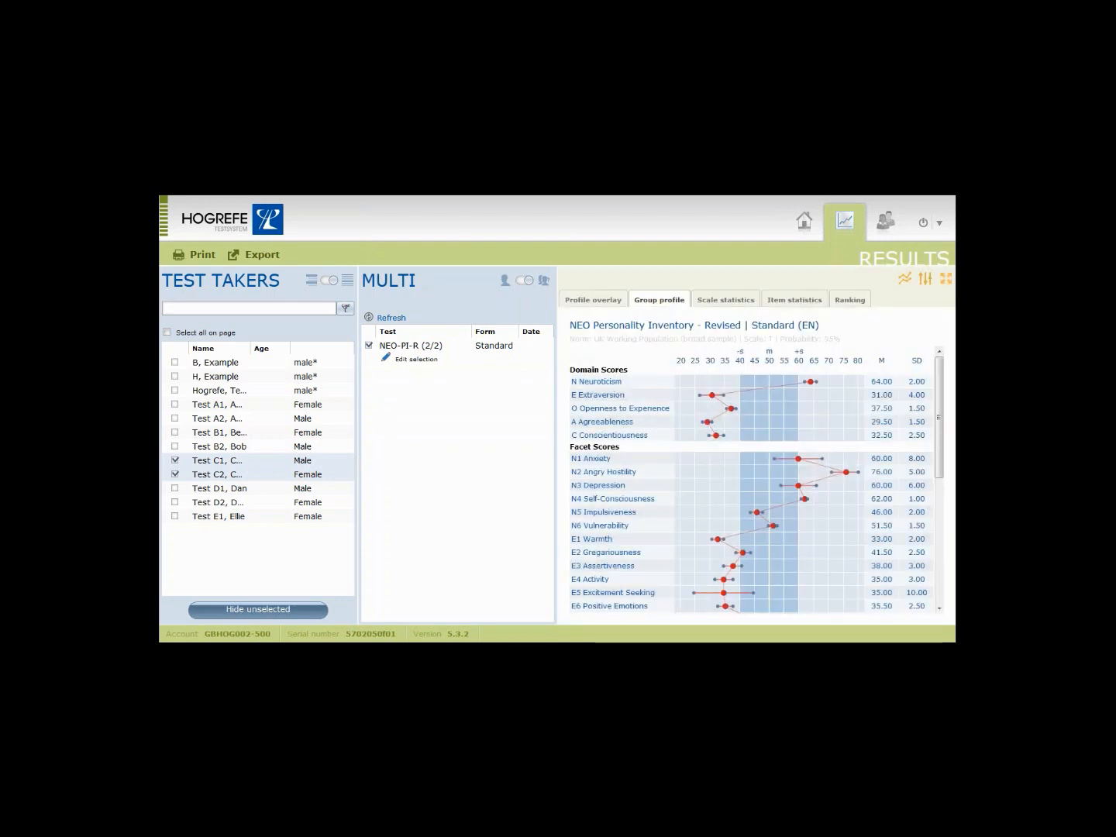
left_click(718, 303)
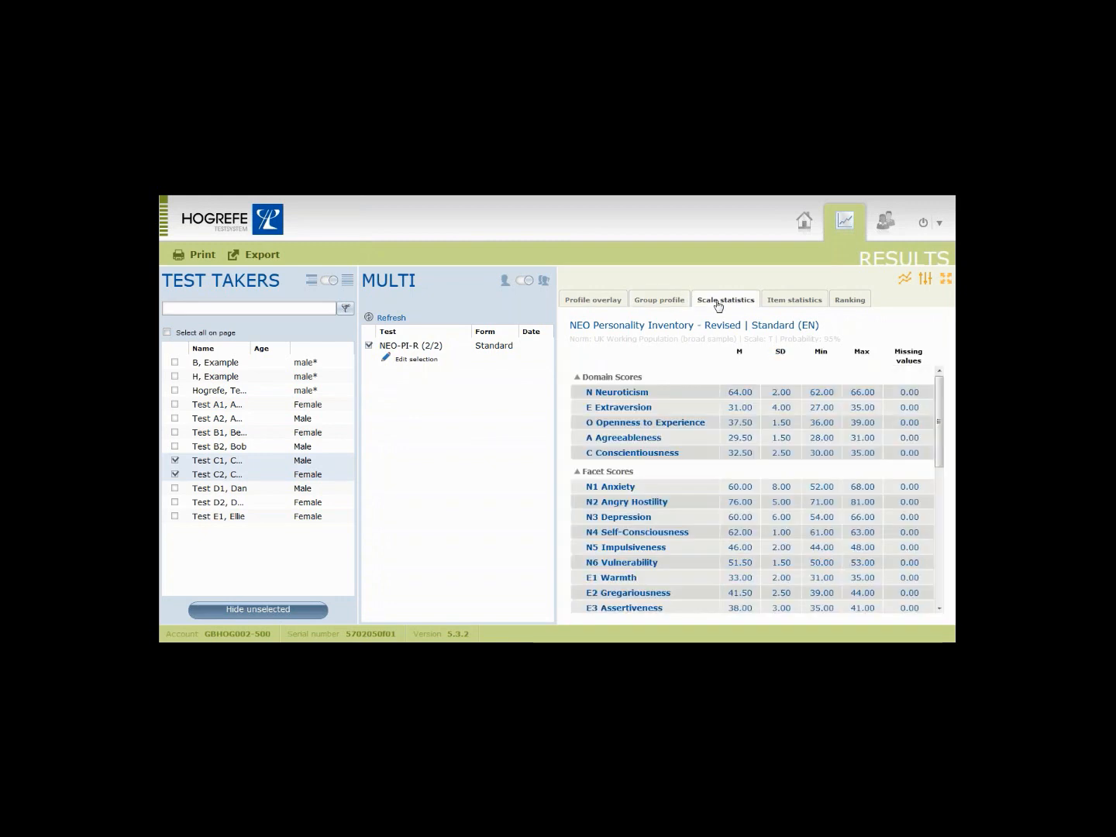
left_click(671, 303)
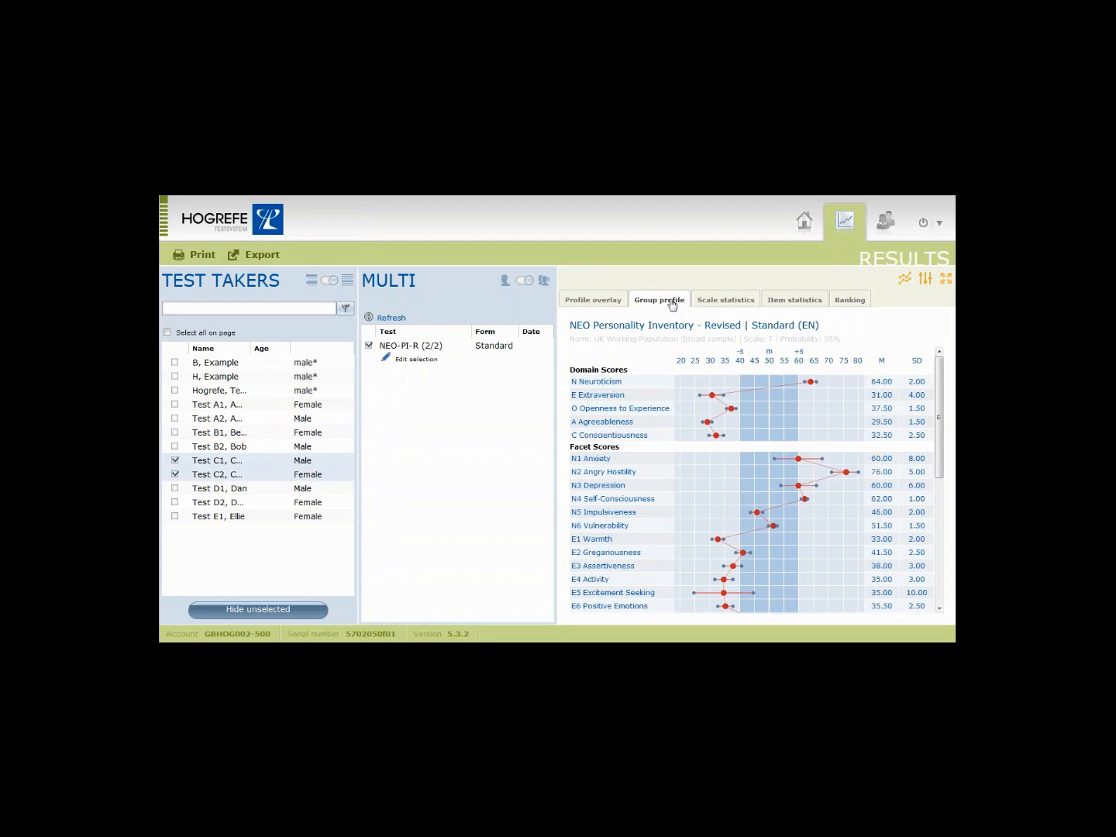
Replace Tests C1 and C2 with Test A1 and switch to single test-taker results.
left_click(176, 461)
left_click(175, 474)
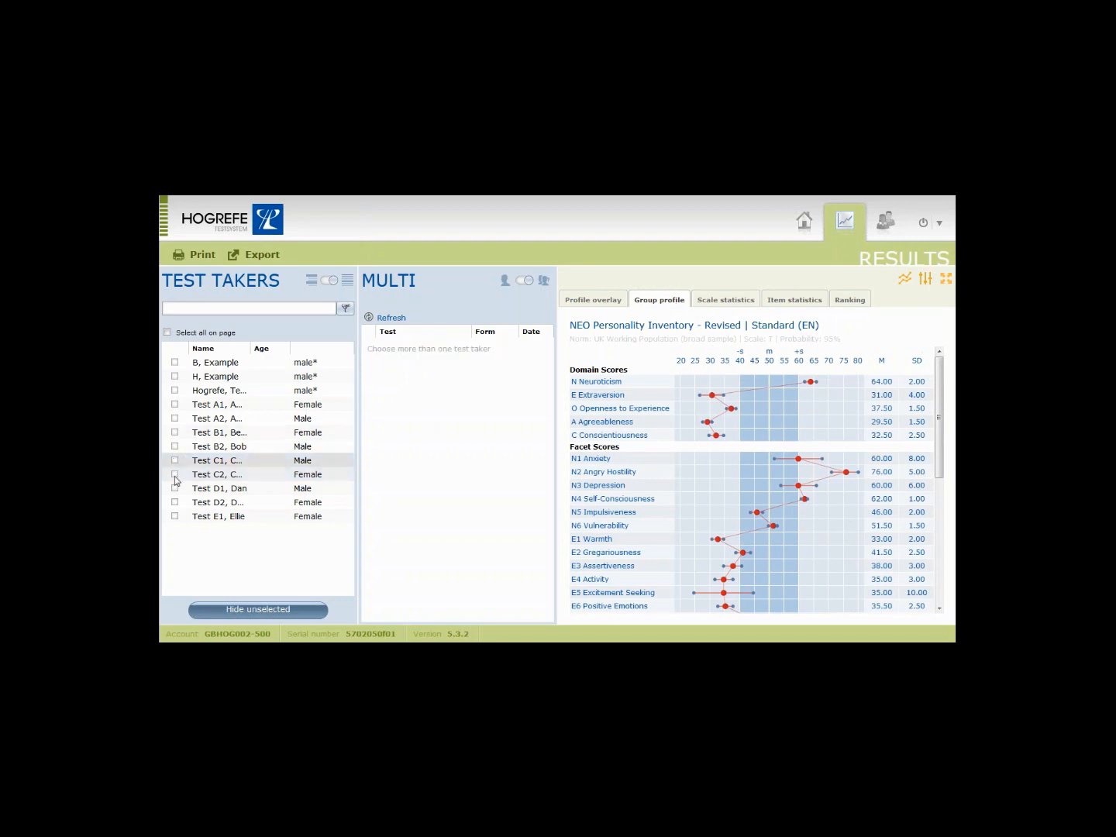
left_click(175, 406)
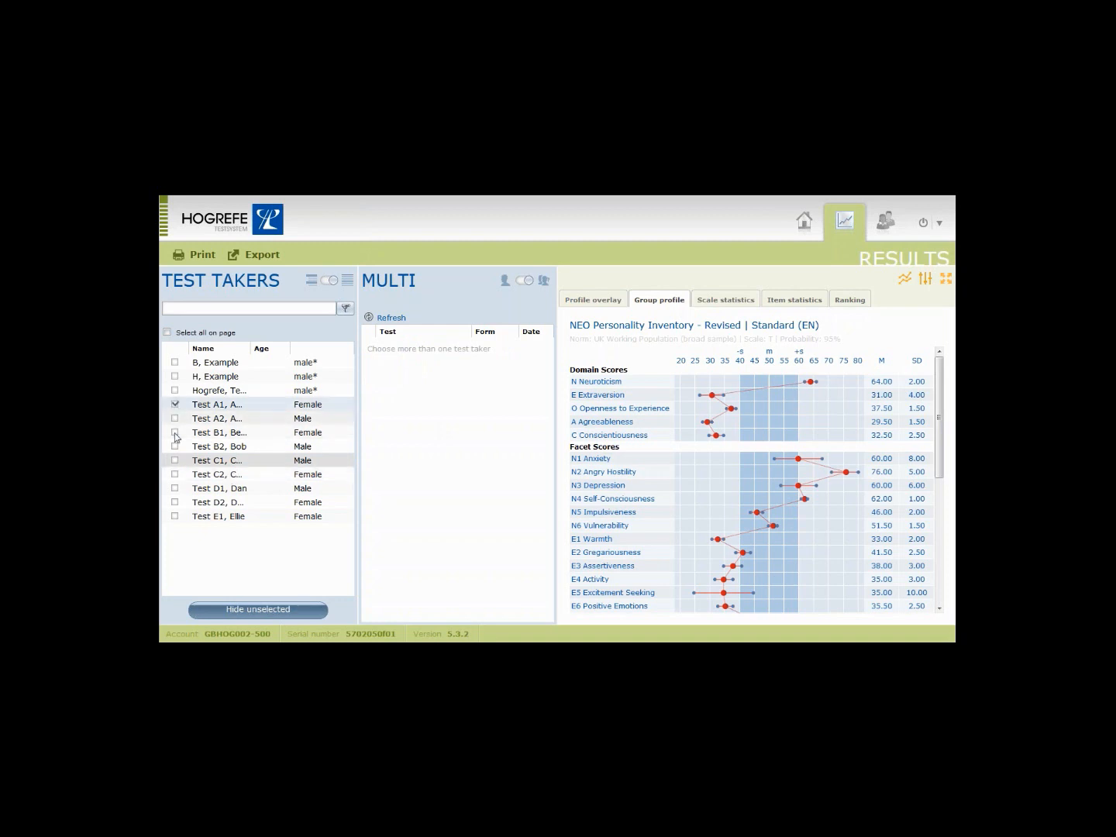
left_click(524, 282)
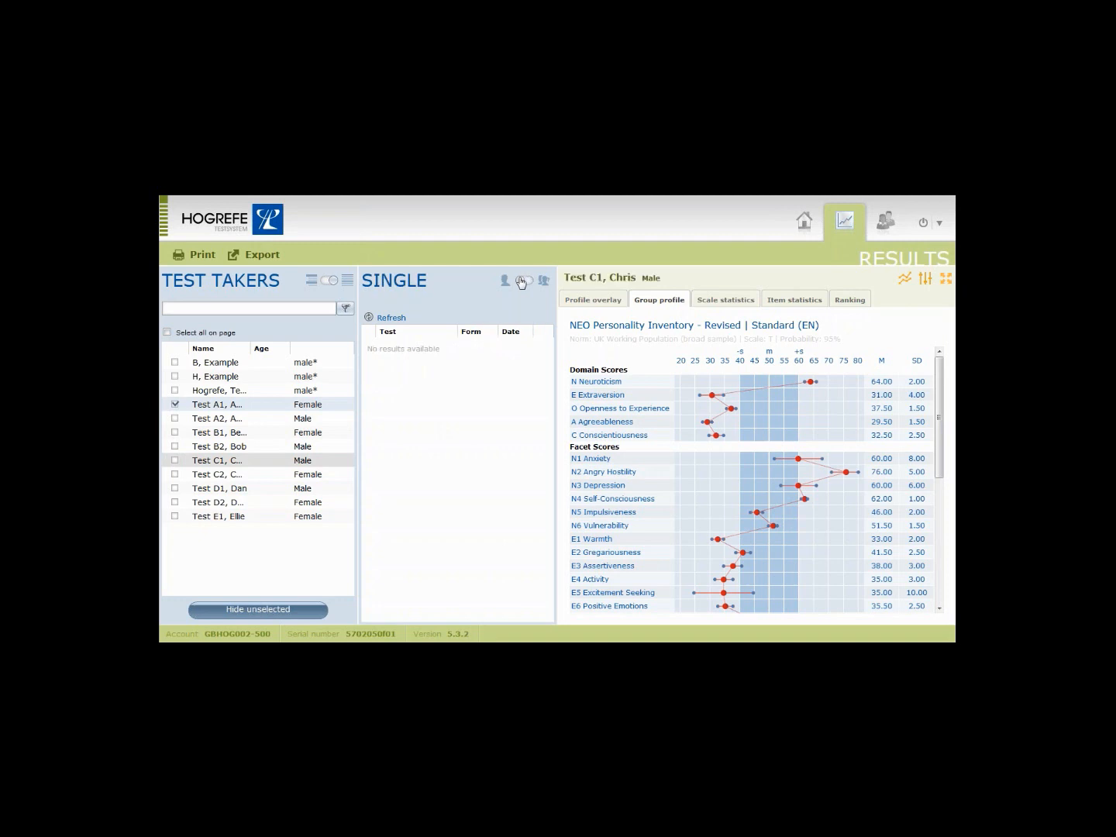
Show the follow-up analysis of Test A1's 18.02.2015 and 24.03.2015 DASA results, then tick Tests C1 and C2.
left_click(476, 351)
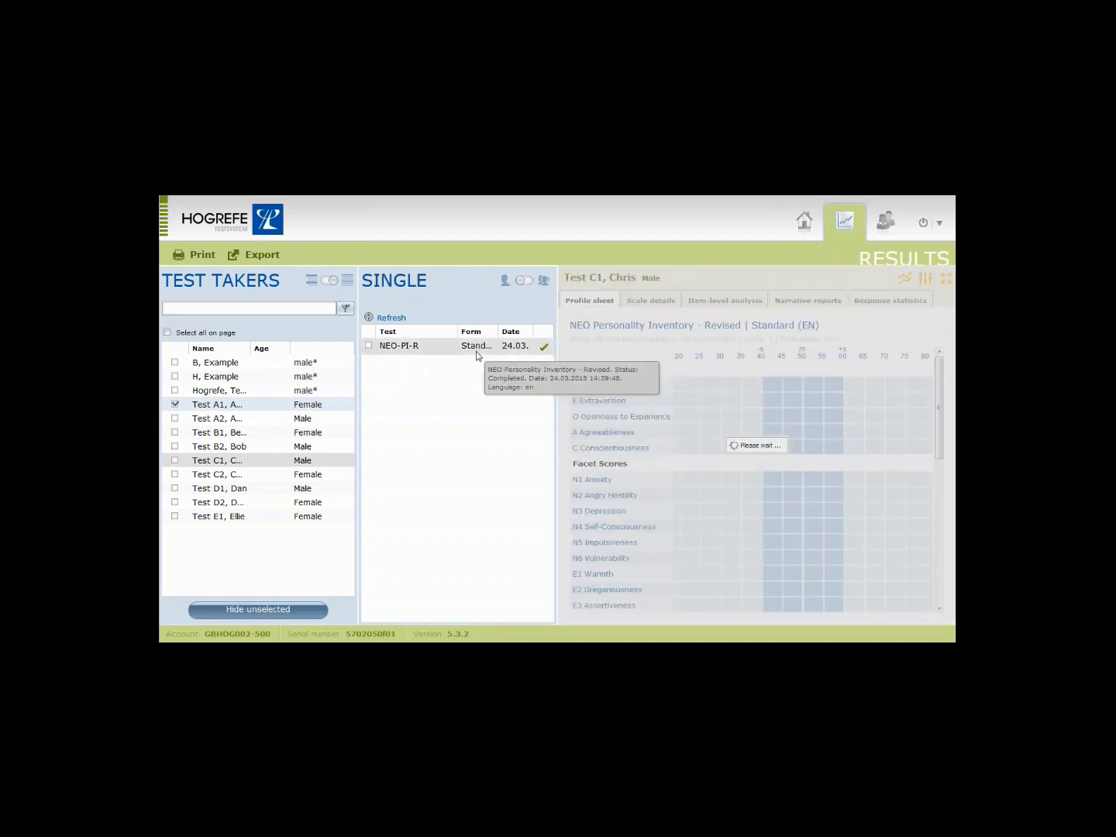
left_click(232, 406)
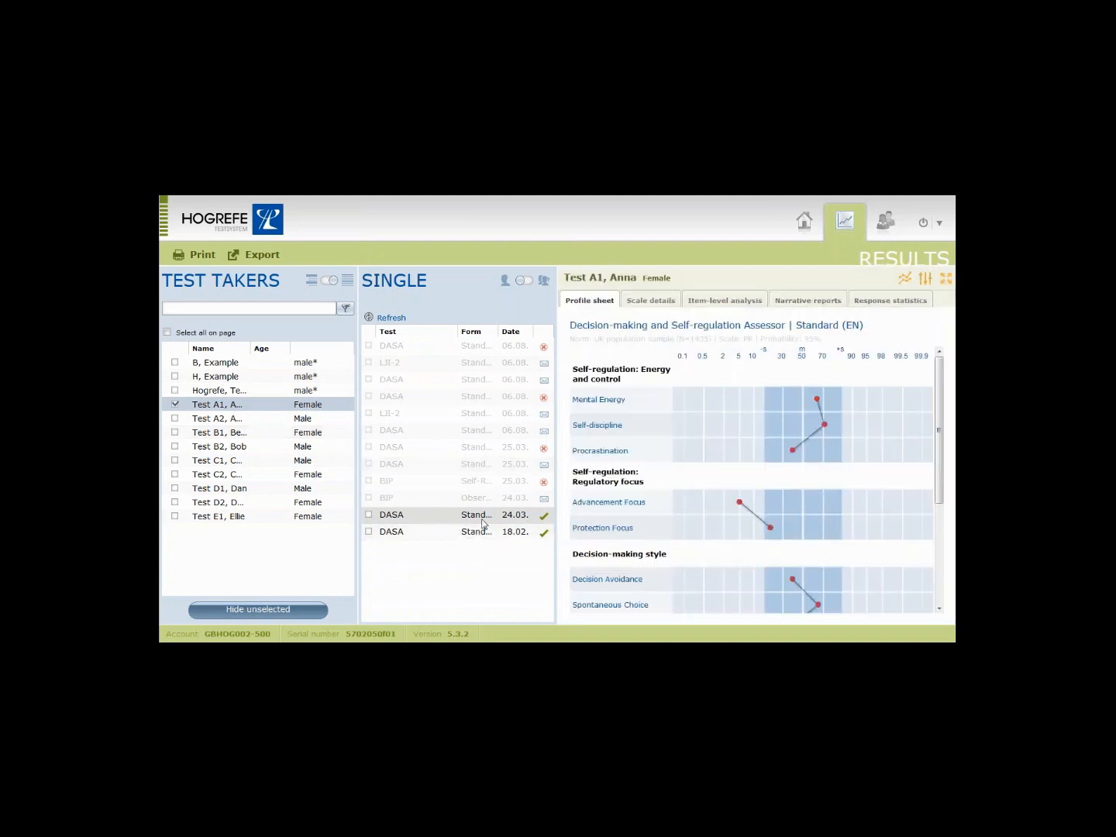
left_click(369, 515)
left_click(369, 532)
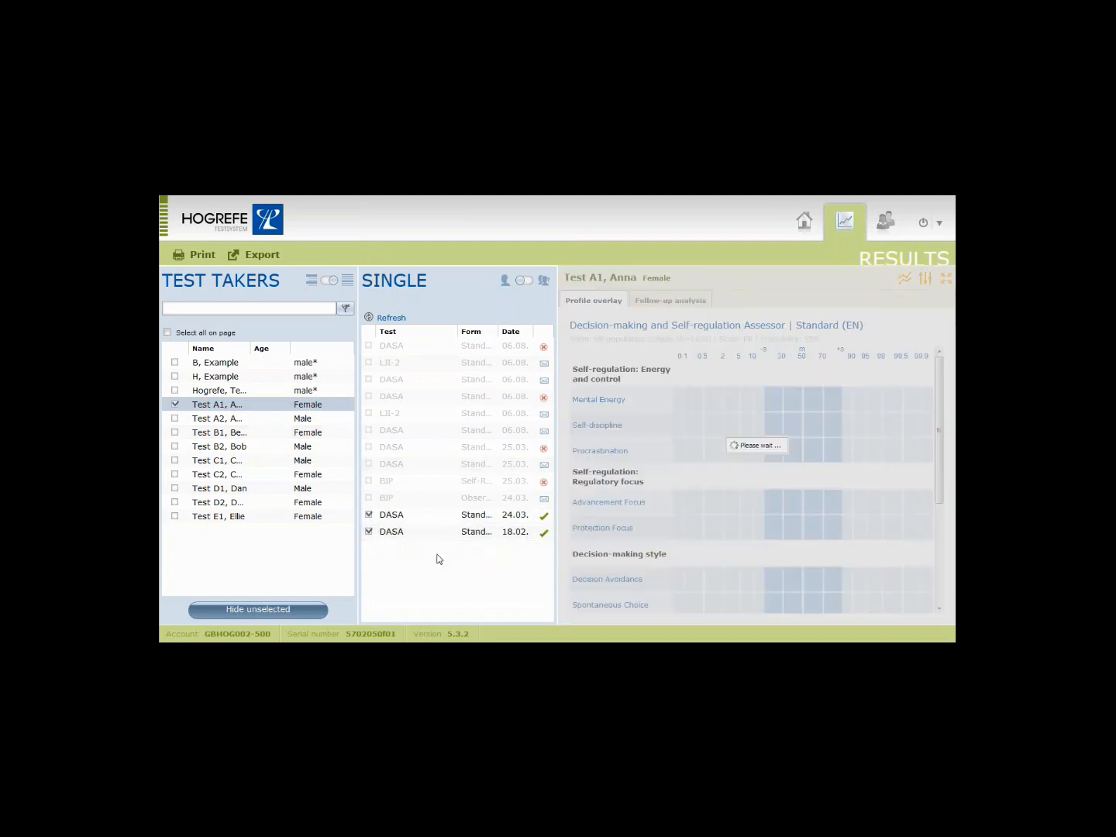
left_click(693, 305)
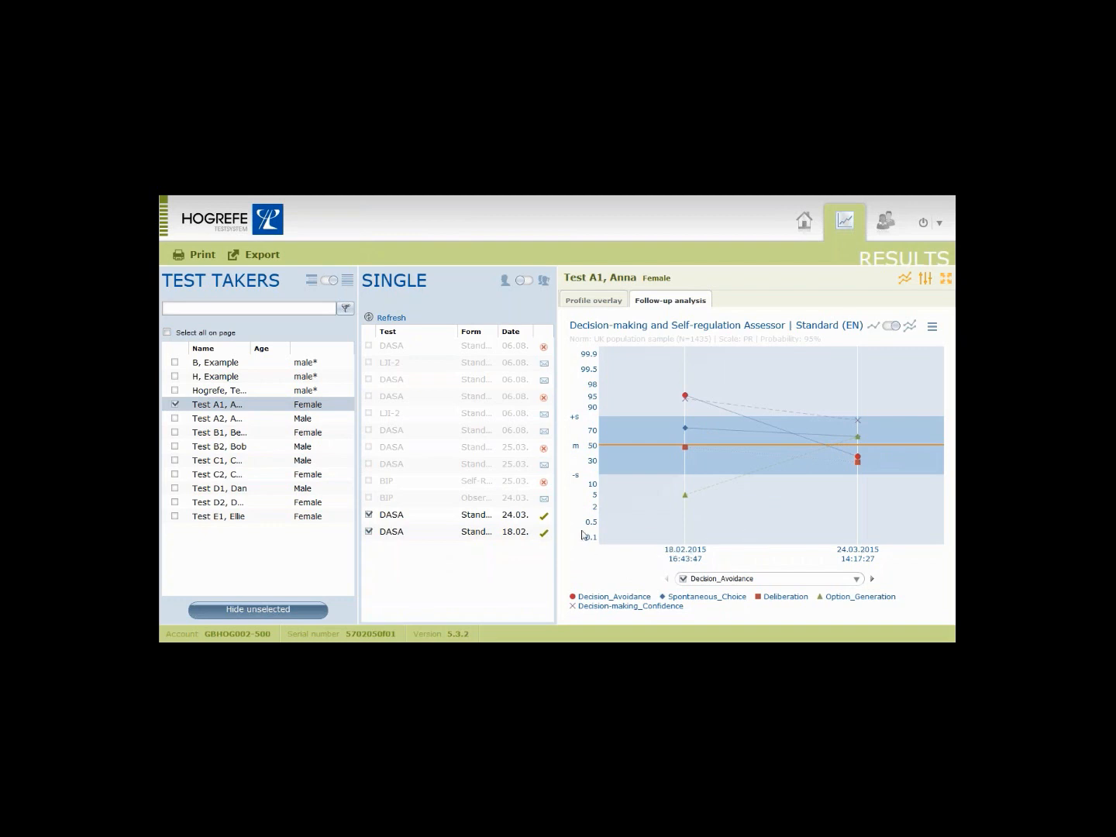
left_click(175, 461)
left_click(174, 474)
Overlay Test C1, C2 and D1's NEO-PI-R profiles with the target profile deselected.
left_click(175, 489)
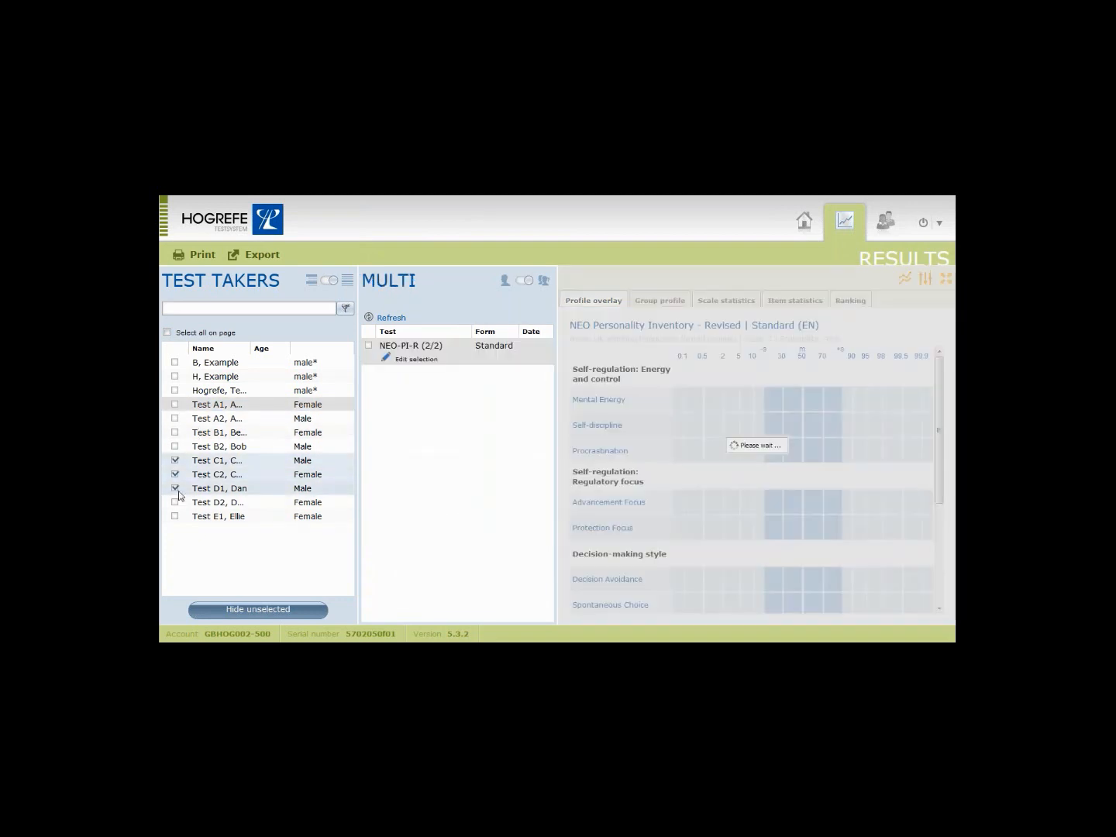
left_click(368, 374)
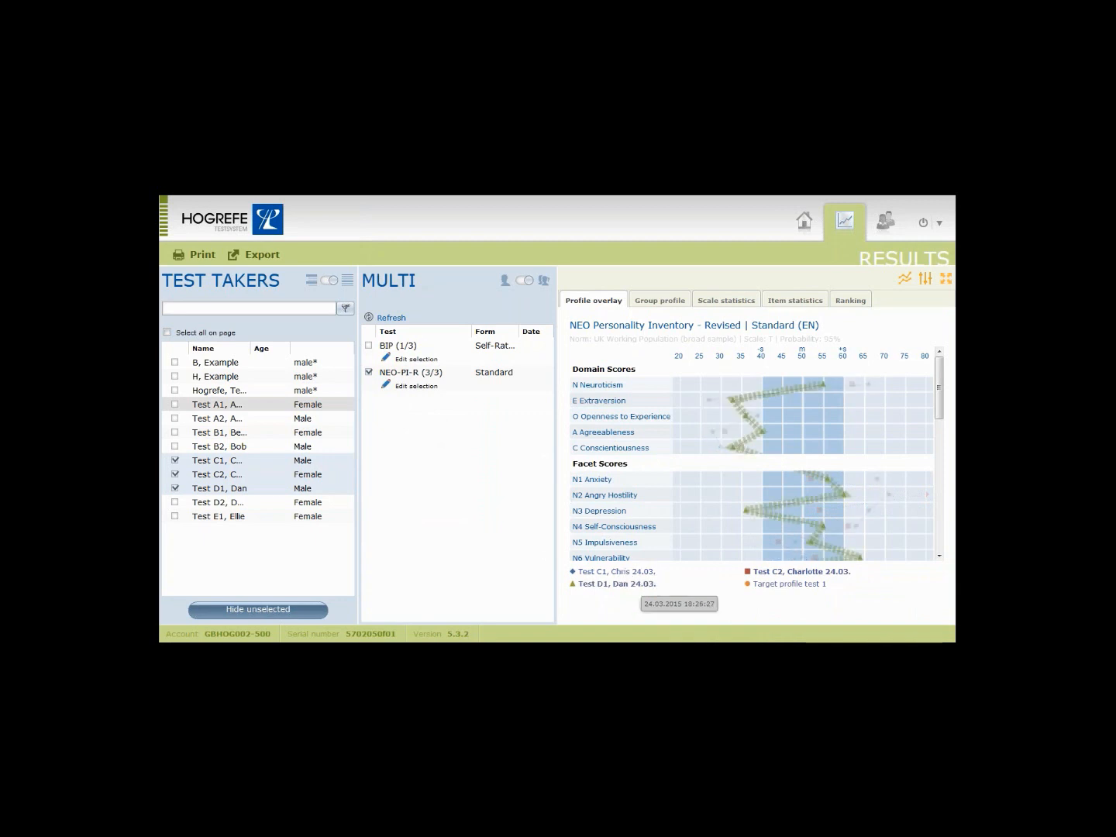
left_click(902, 280)
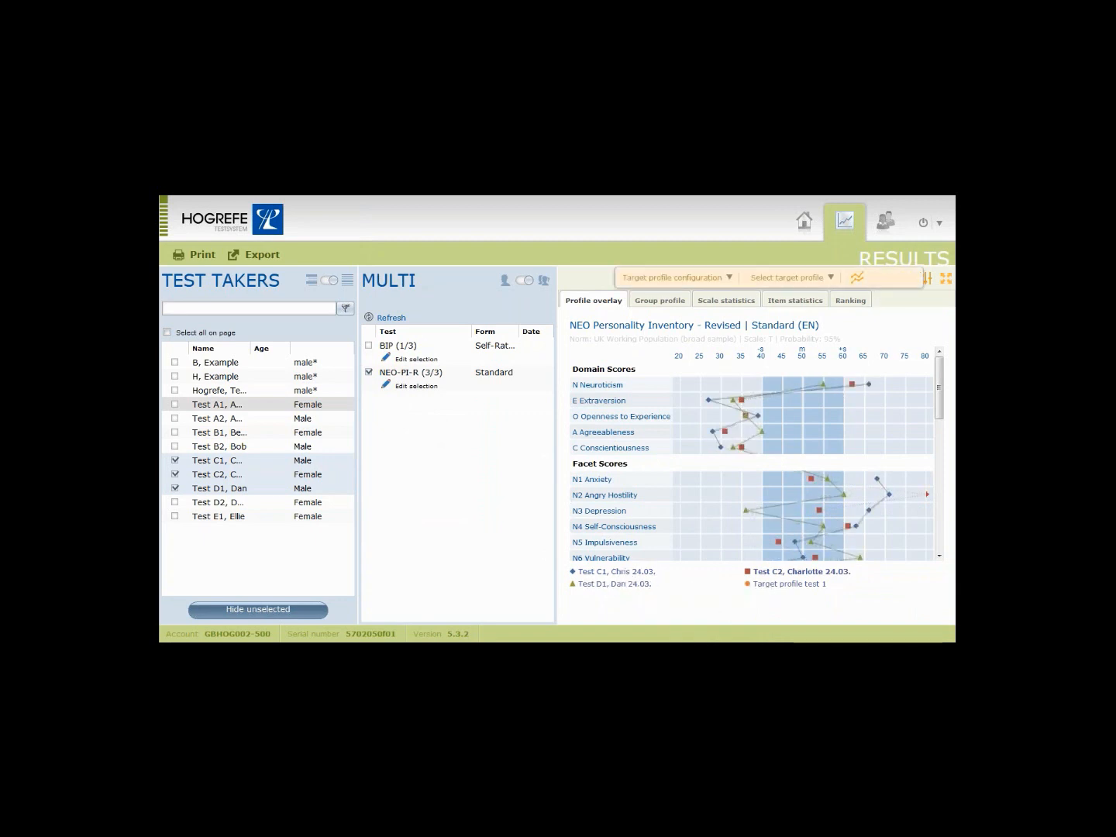
left_click(829, 280)
left_click(819, 299)
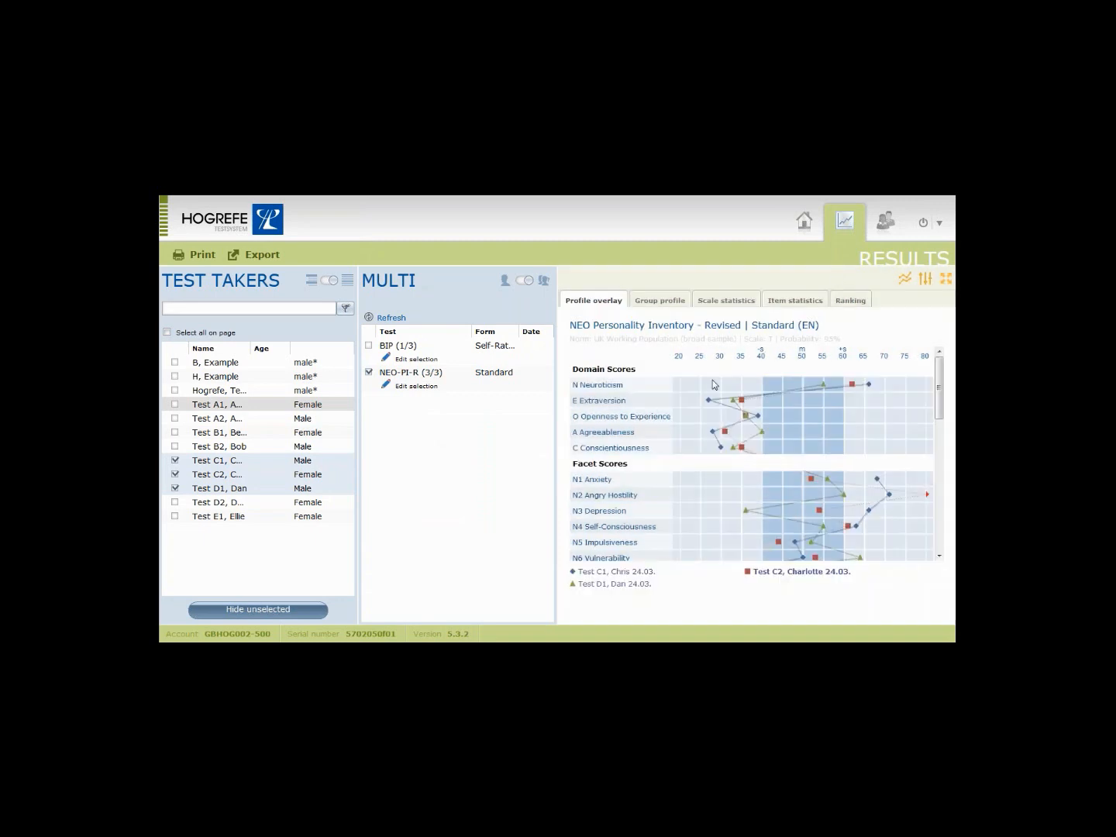
Open a score's detailed view, then untick Tests D1 and C2.
left_click(797, 443)
left_click(175, 488)
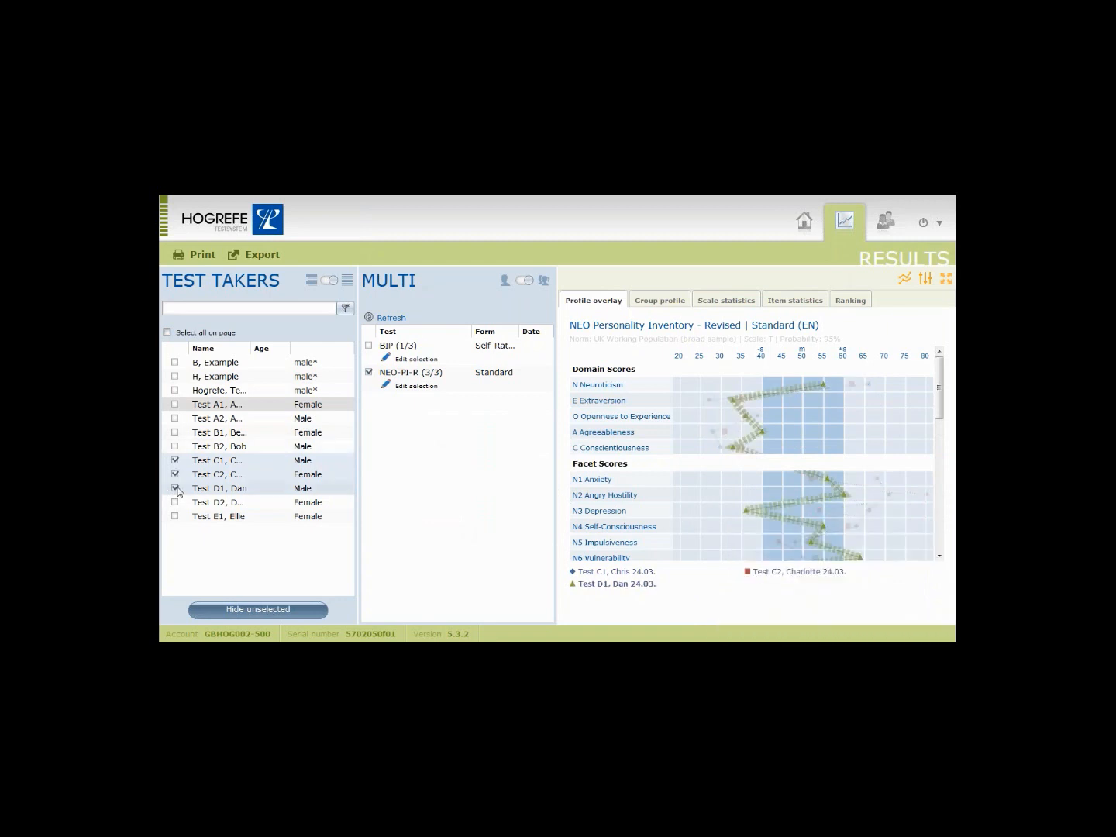
left_click(176, 480)
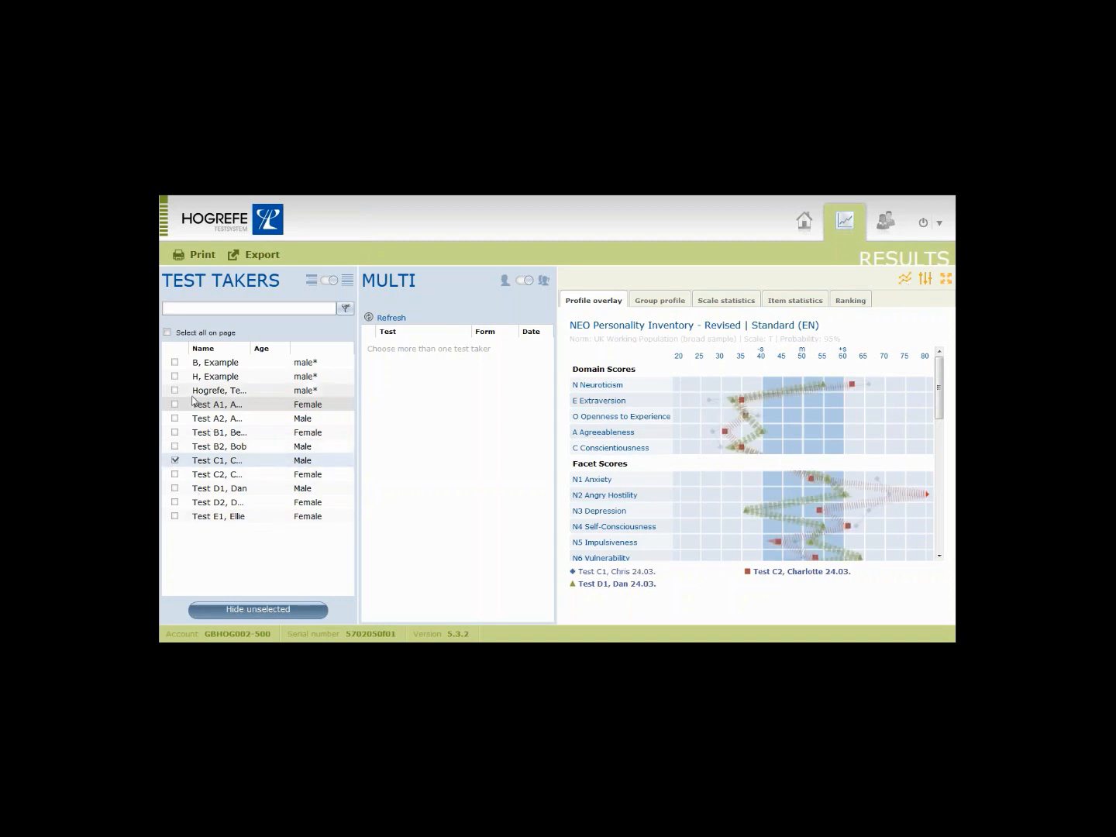
Untick Test C1, return to single results, and view the target profile options.
left_click(175, 461)
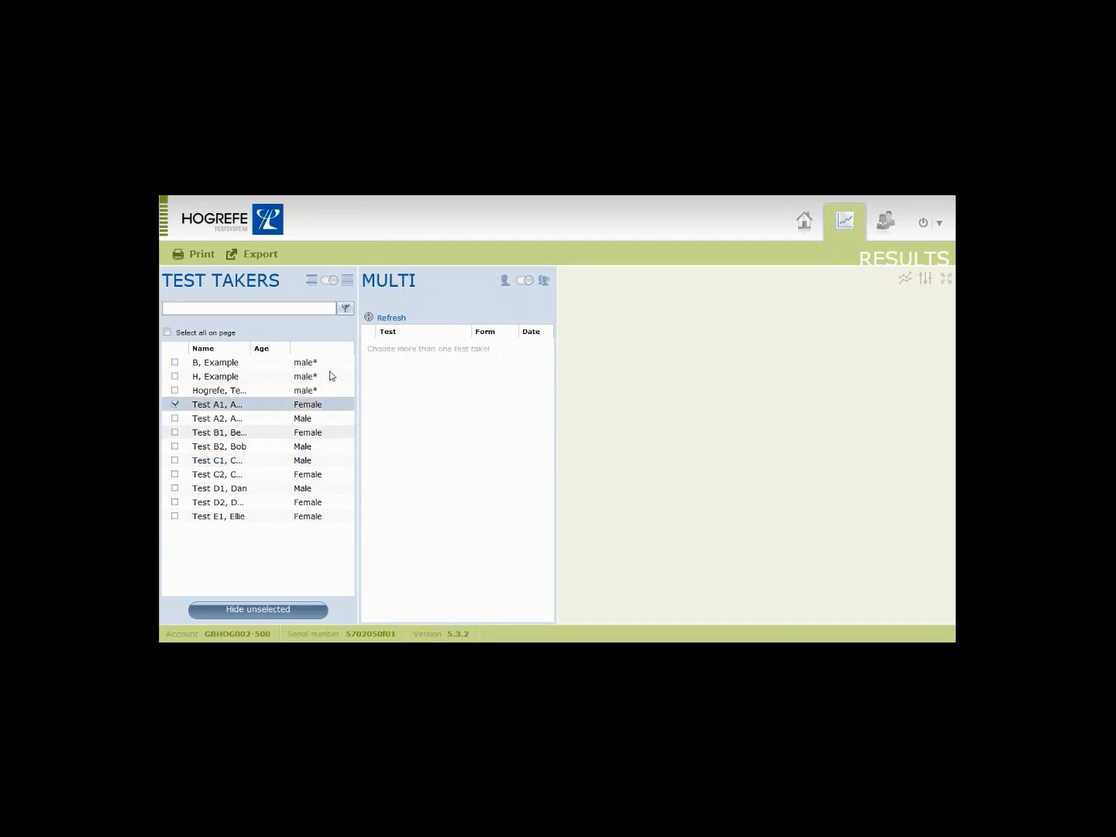
left_click(519, 283)
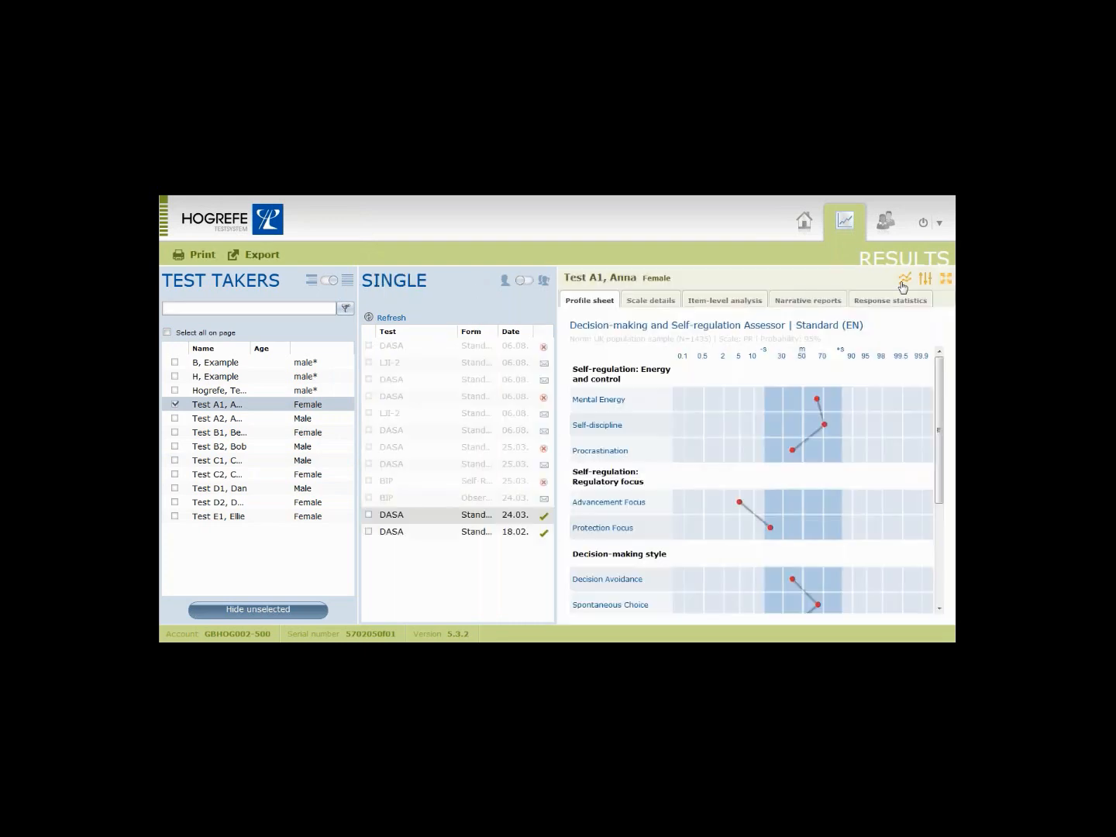
left_click(903, 284)
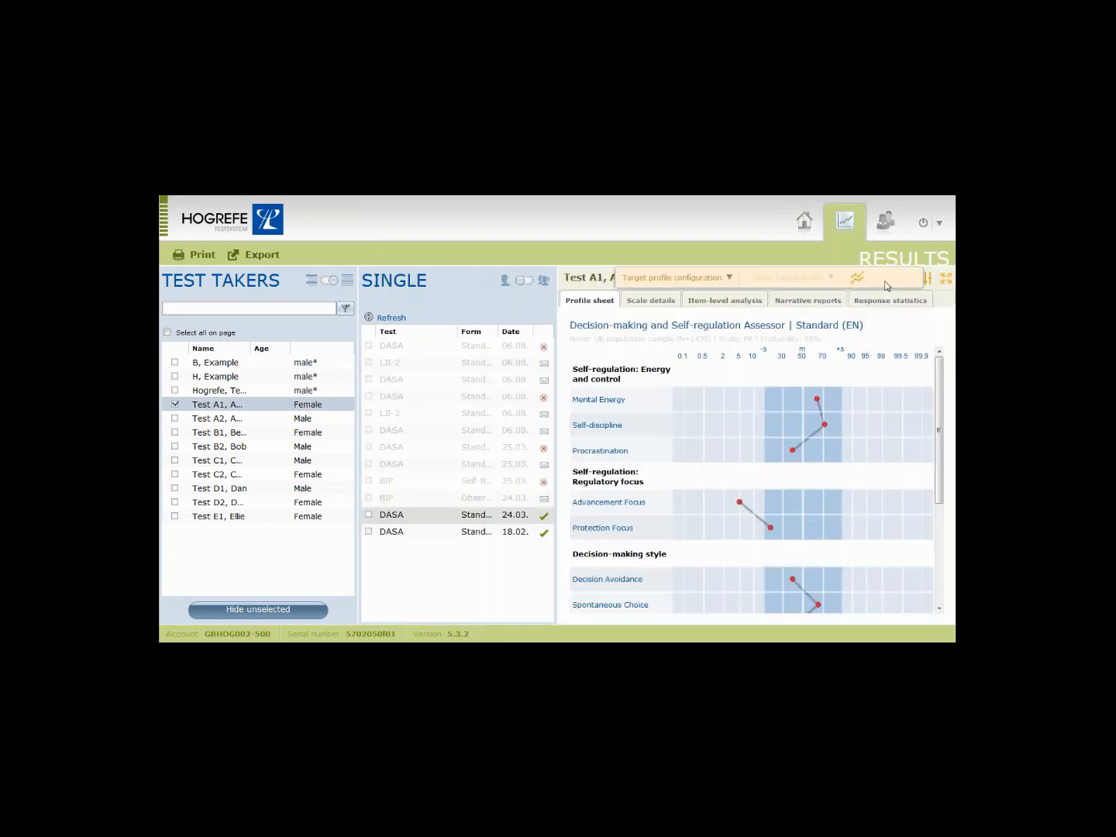
left_click(736, 279)
Review the Scale and Confidence interval menus, toggle full-width view, then tick the DASA 24.03 result.
mouse_move(934, 282)
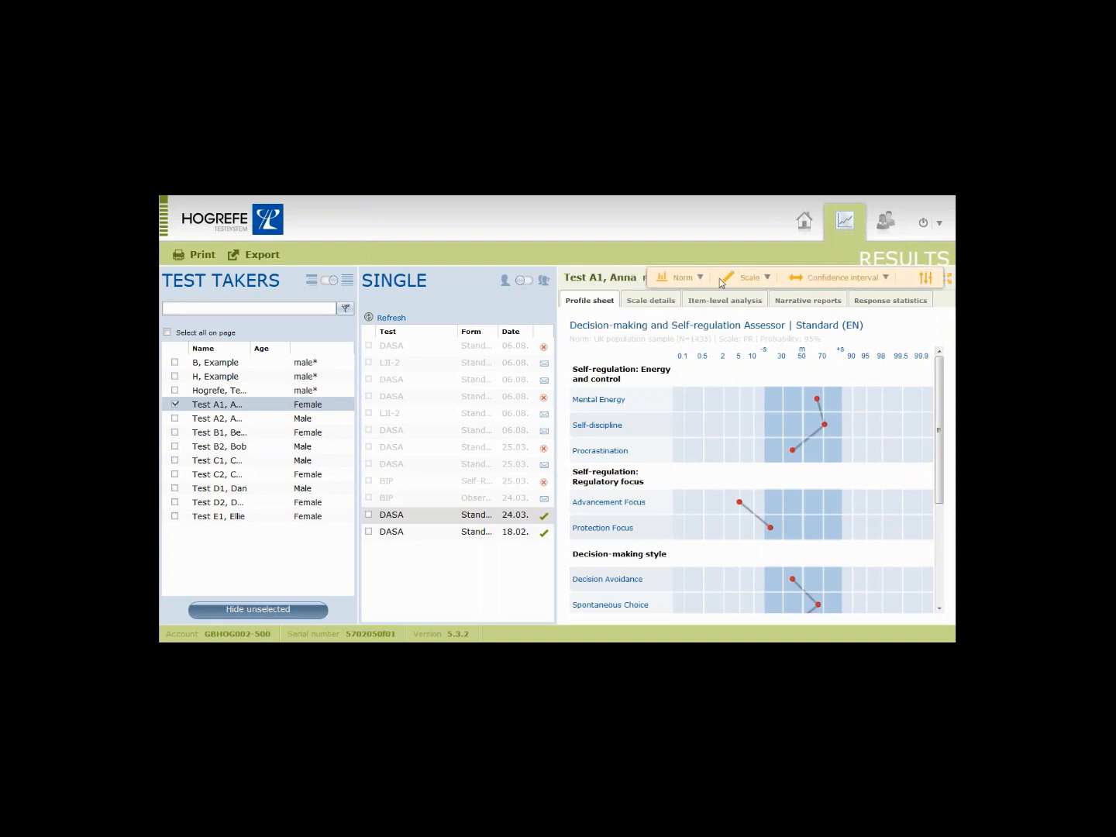
left_click(764, 279)
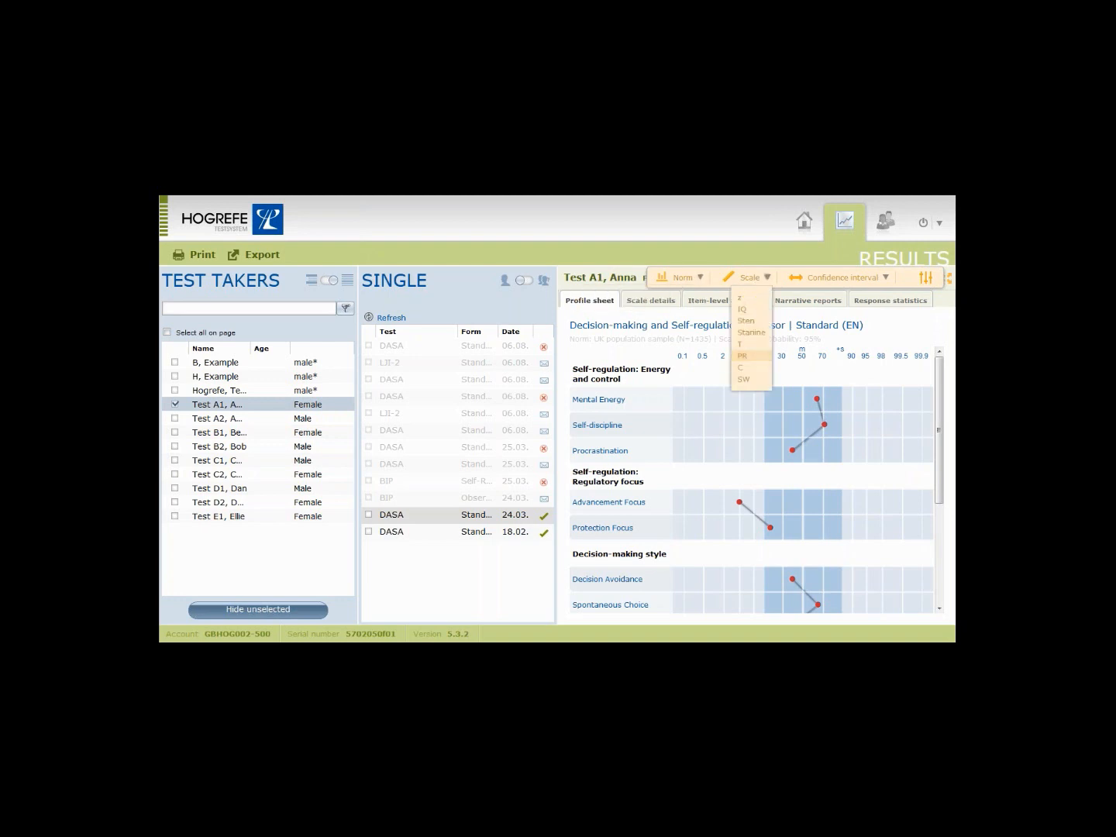
left_click(872, 281)
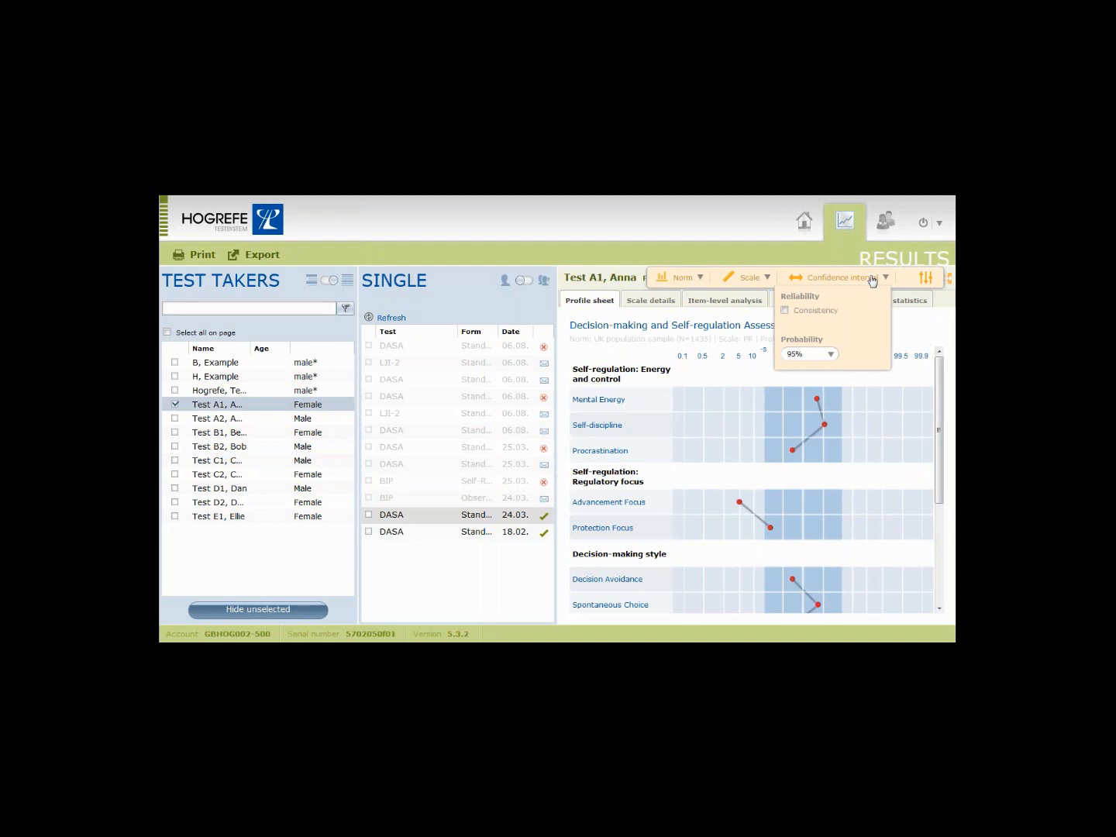
left_click(872, 281)
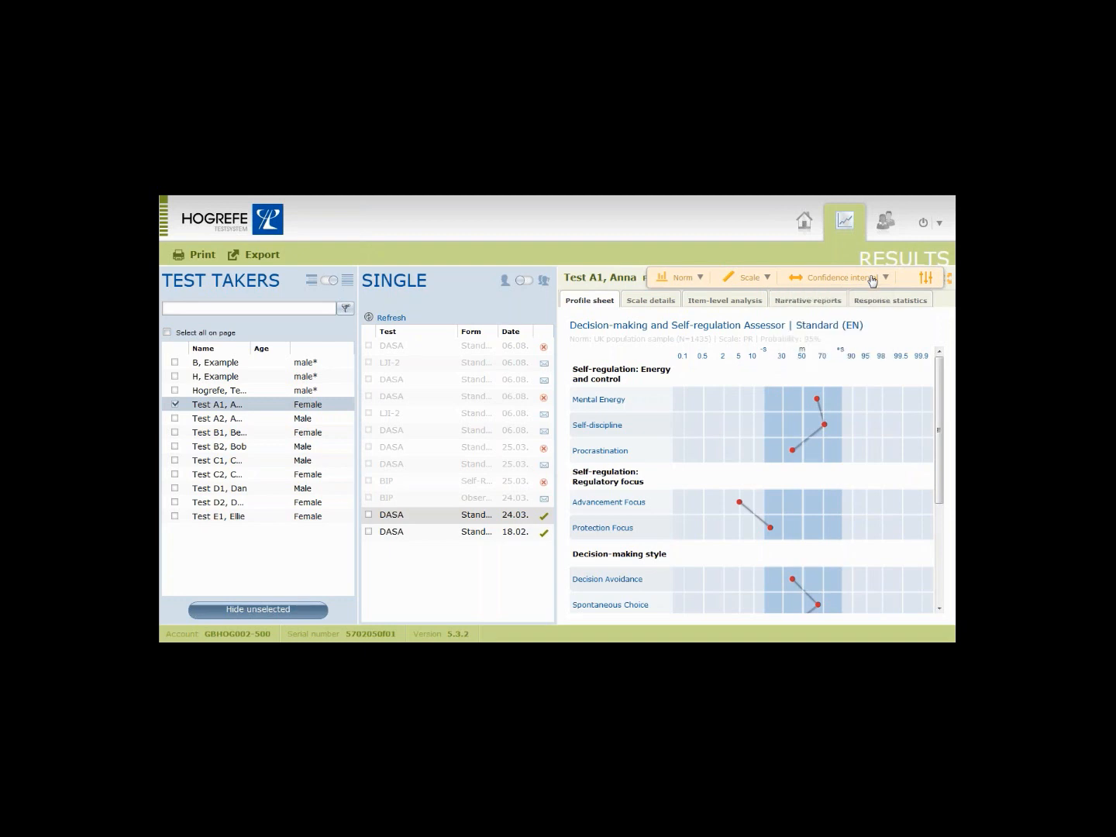
left_click(949, 278)
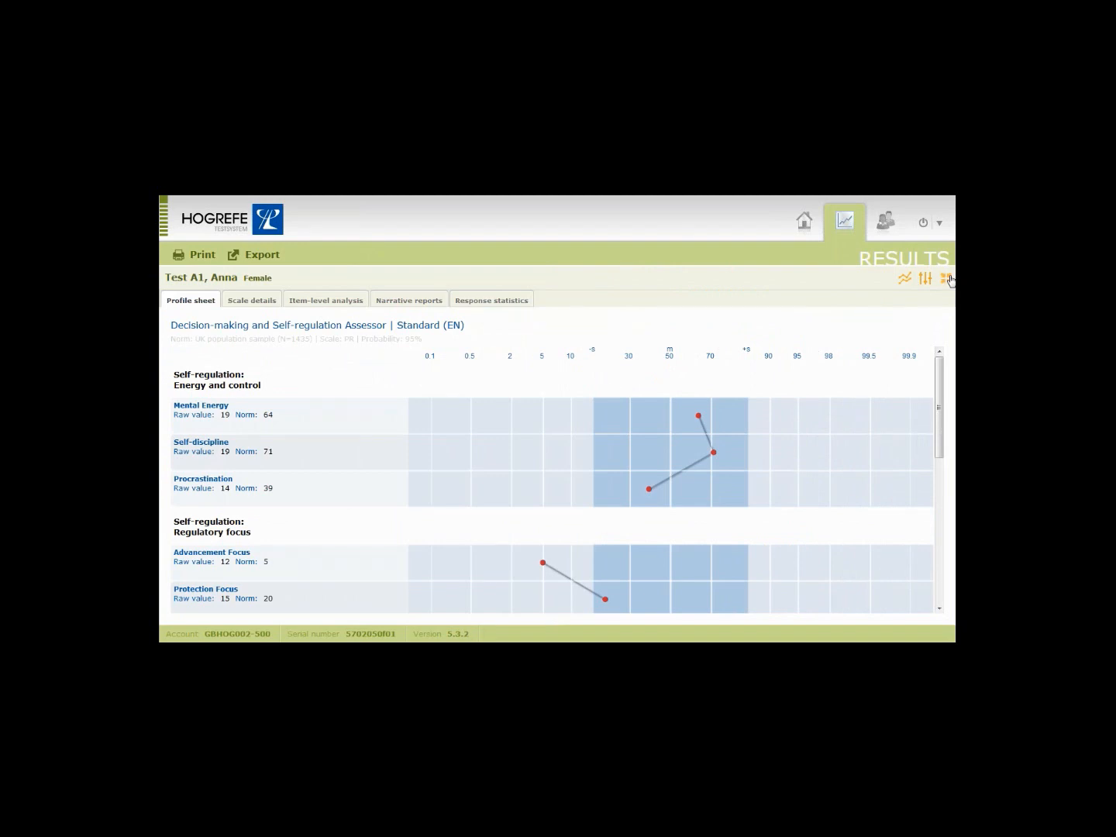
left_click(948, 279)
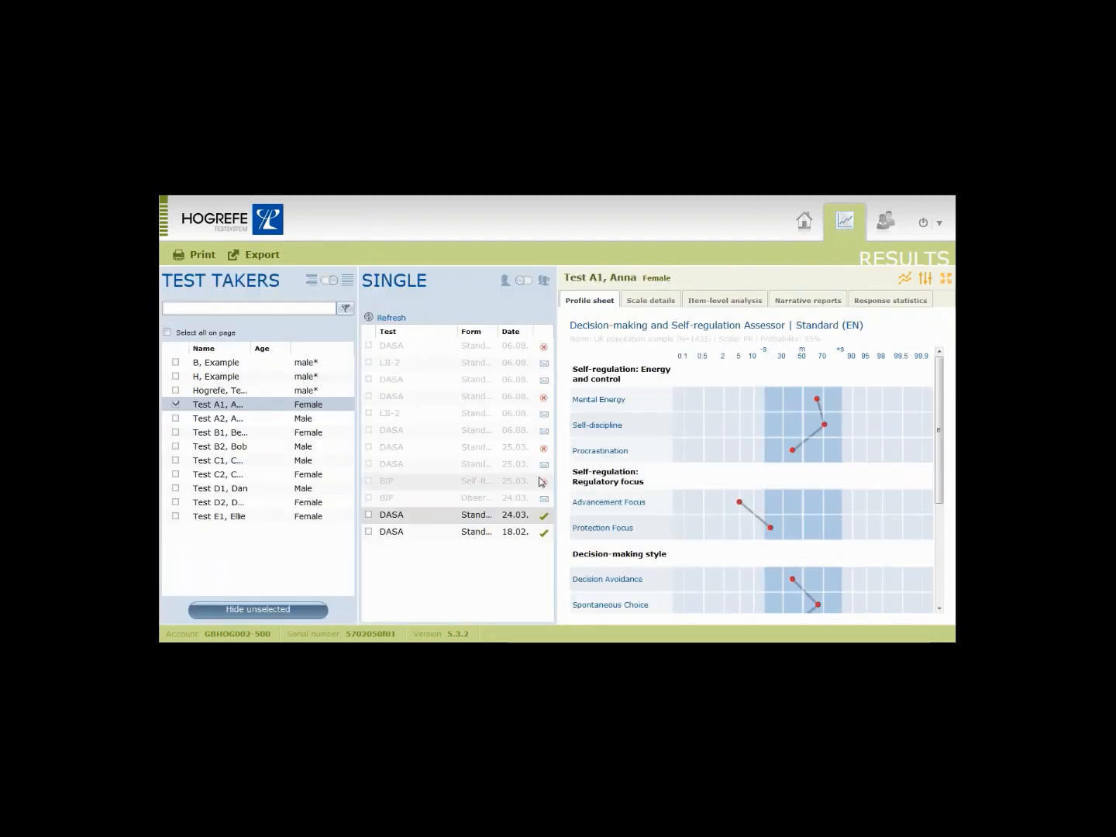
mouse_move(540, 481)
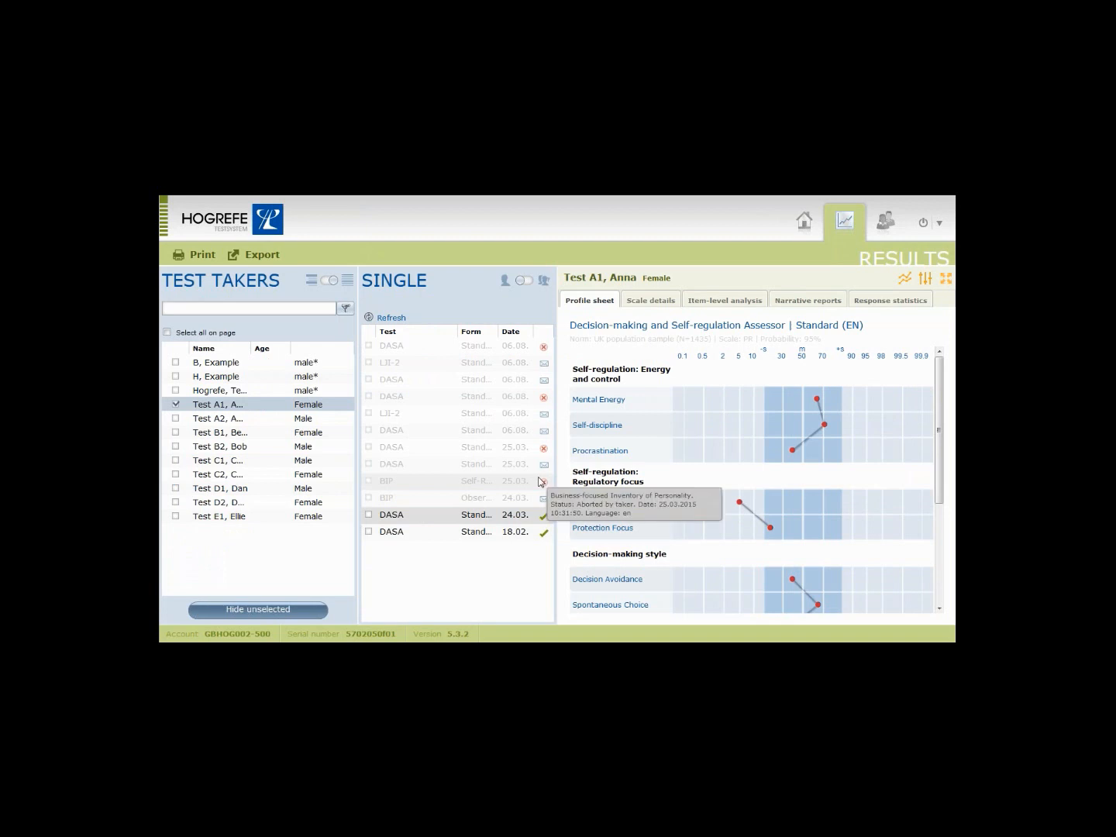
left_click(369, 515)
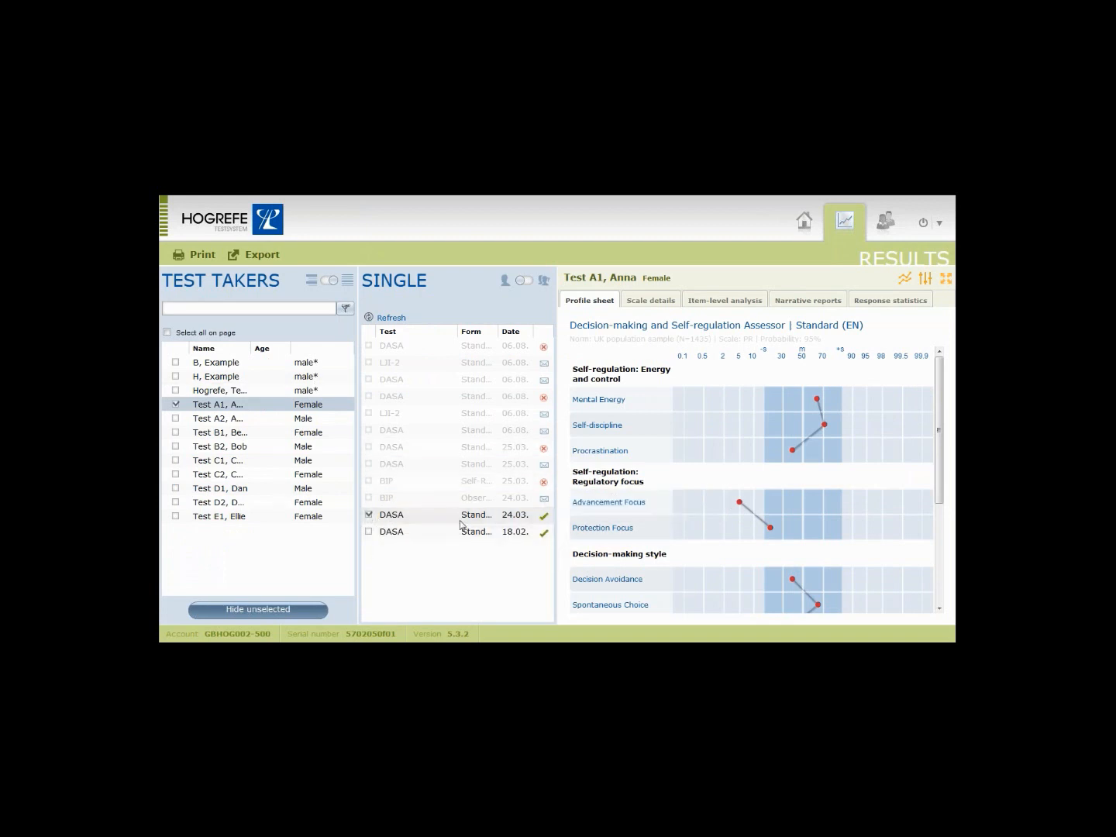
left_click(193, 255)
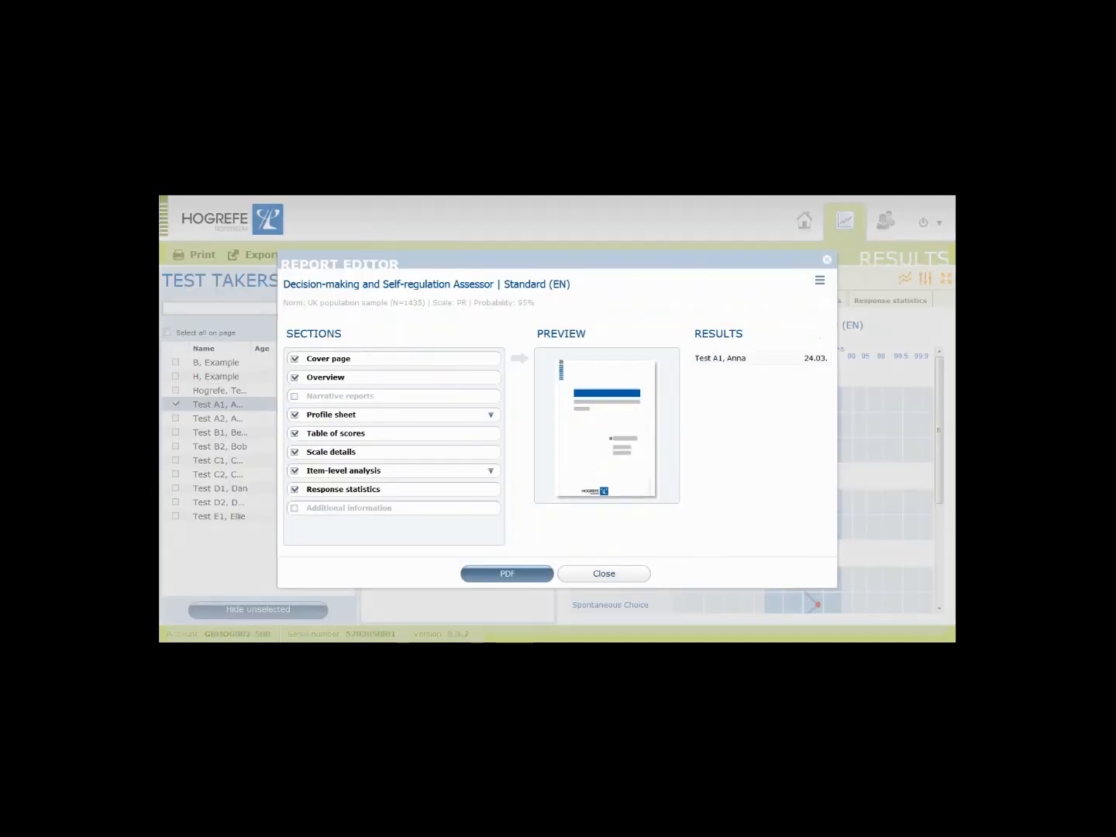
left_click(819, 283)
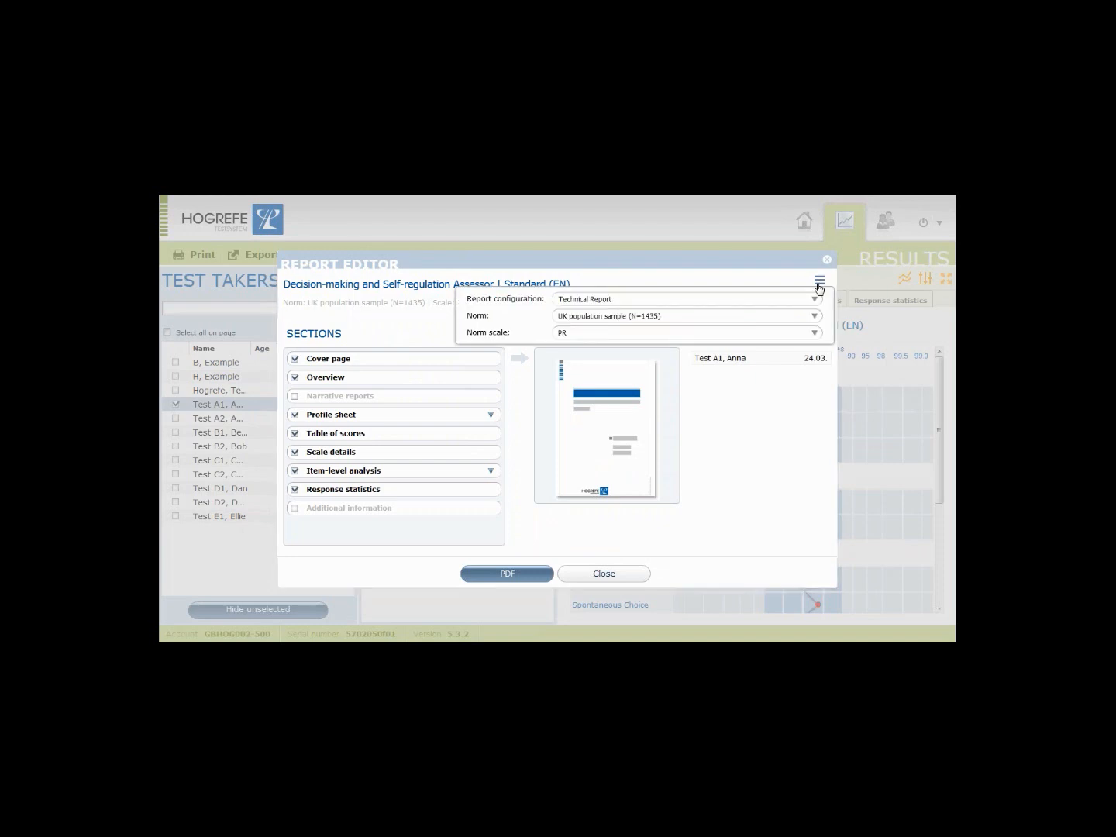
left_click(815, 300)
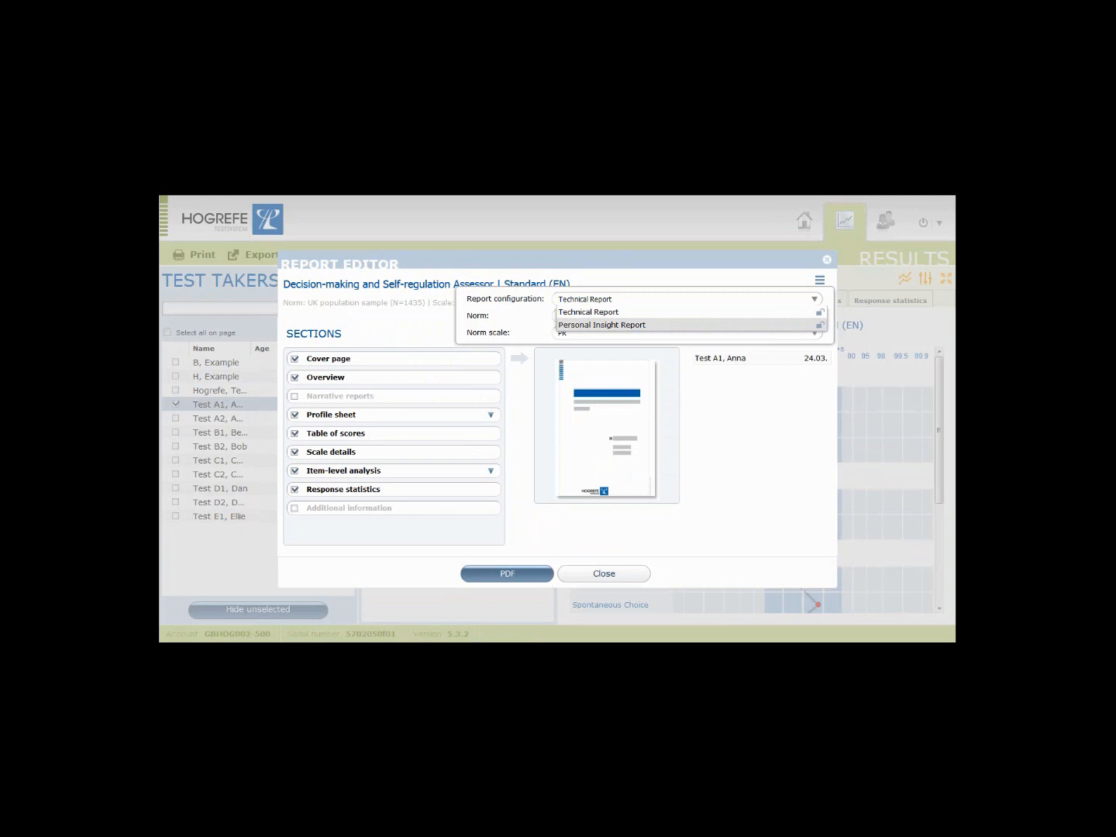
left_click(814, 312)
left_click(816, 317)
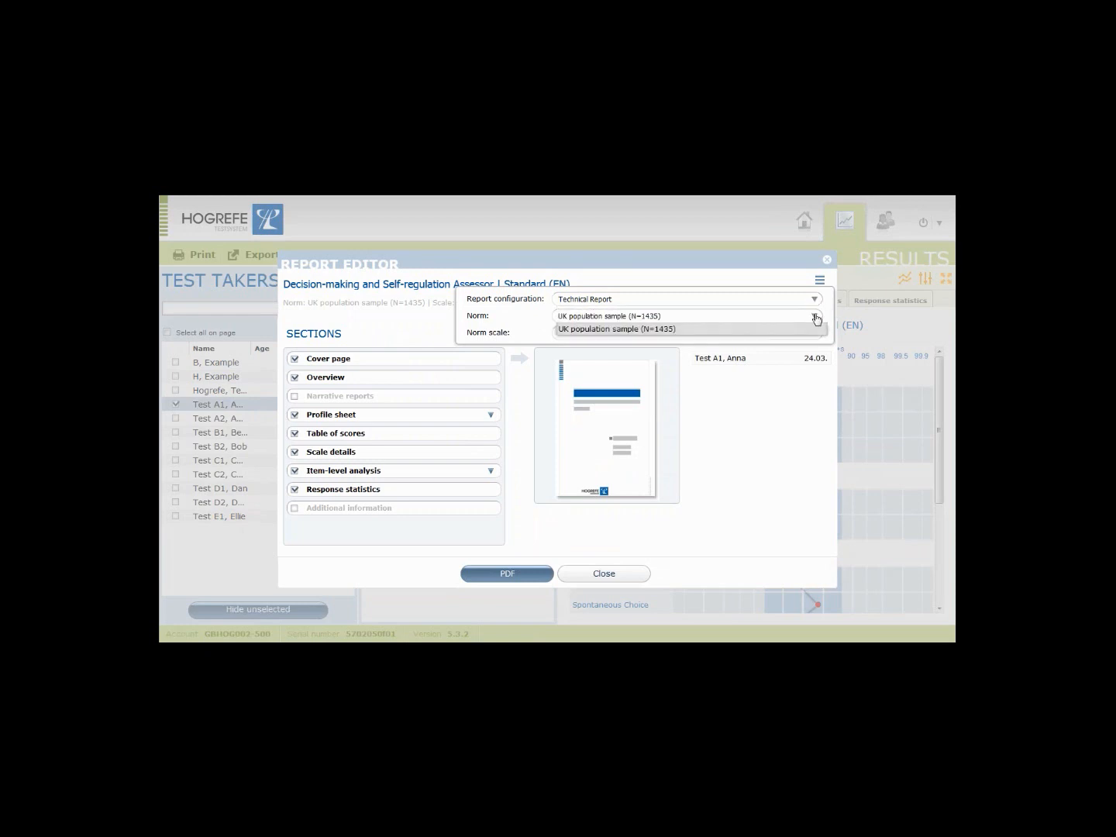
left_click(816, 317)
left_click(815, 333)
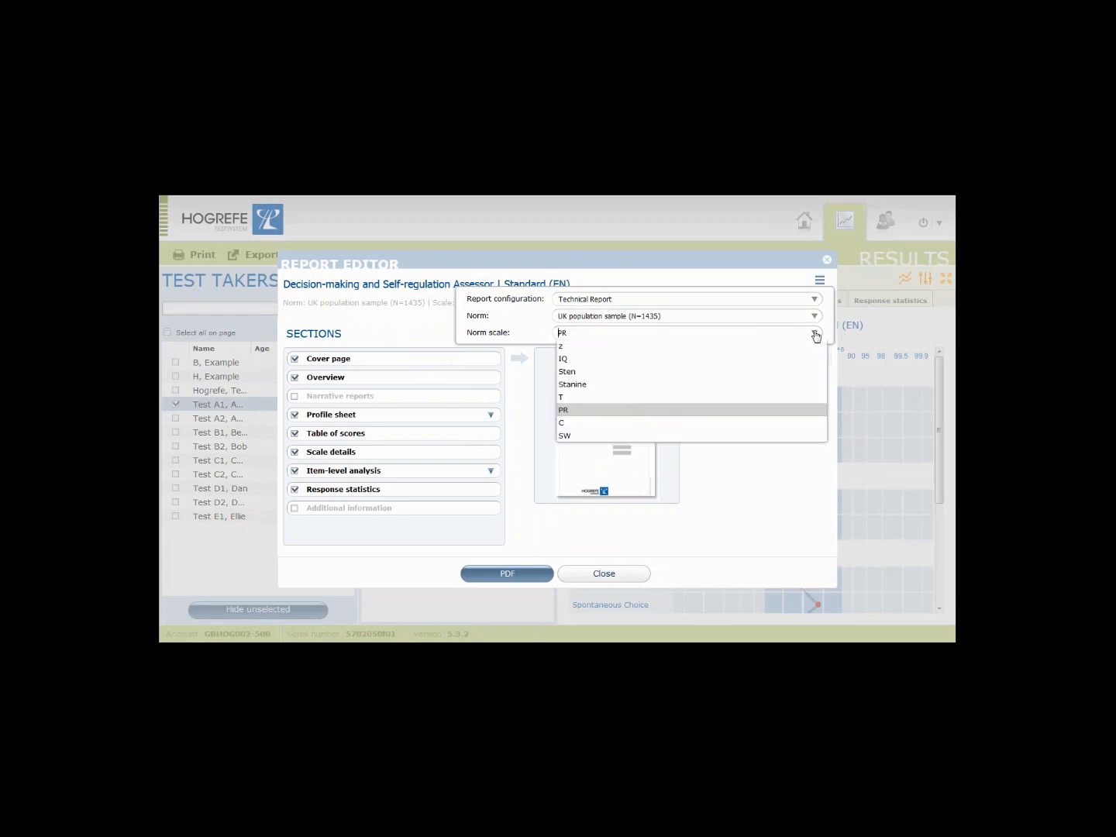
left_click(815, 334)
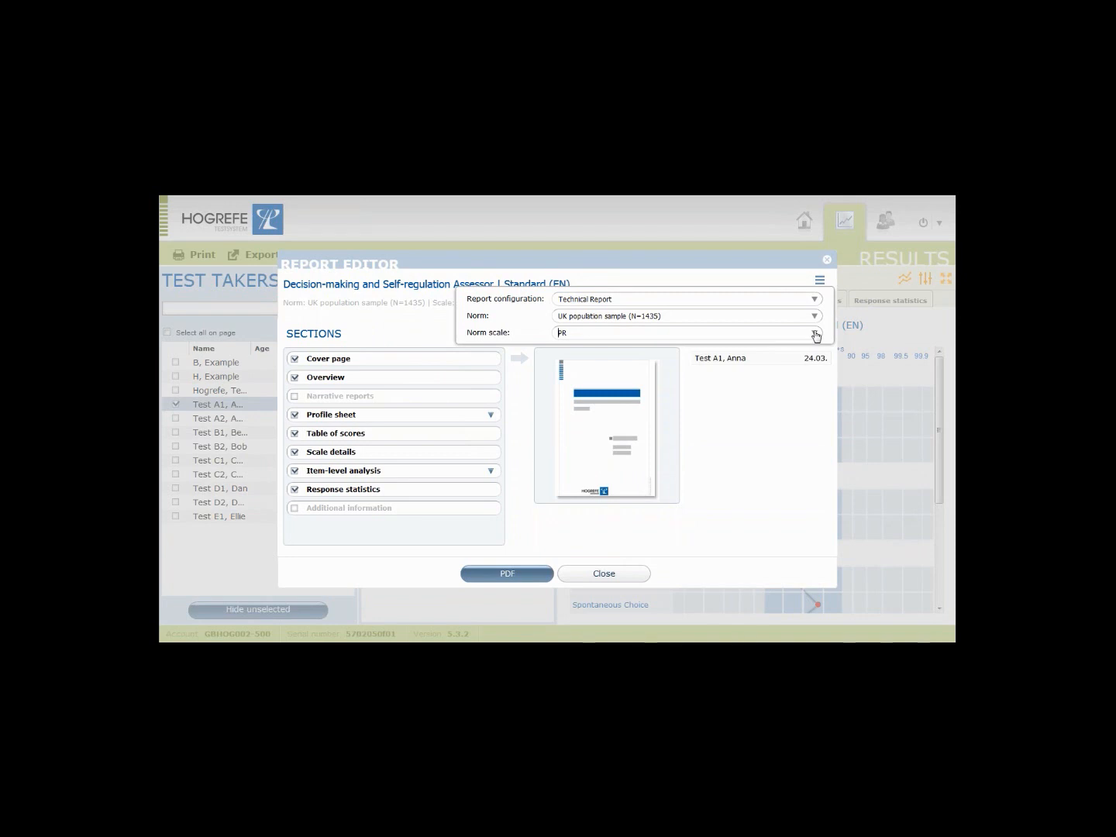
left_click(817, 281)
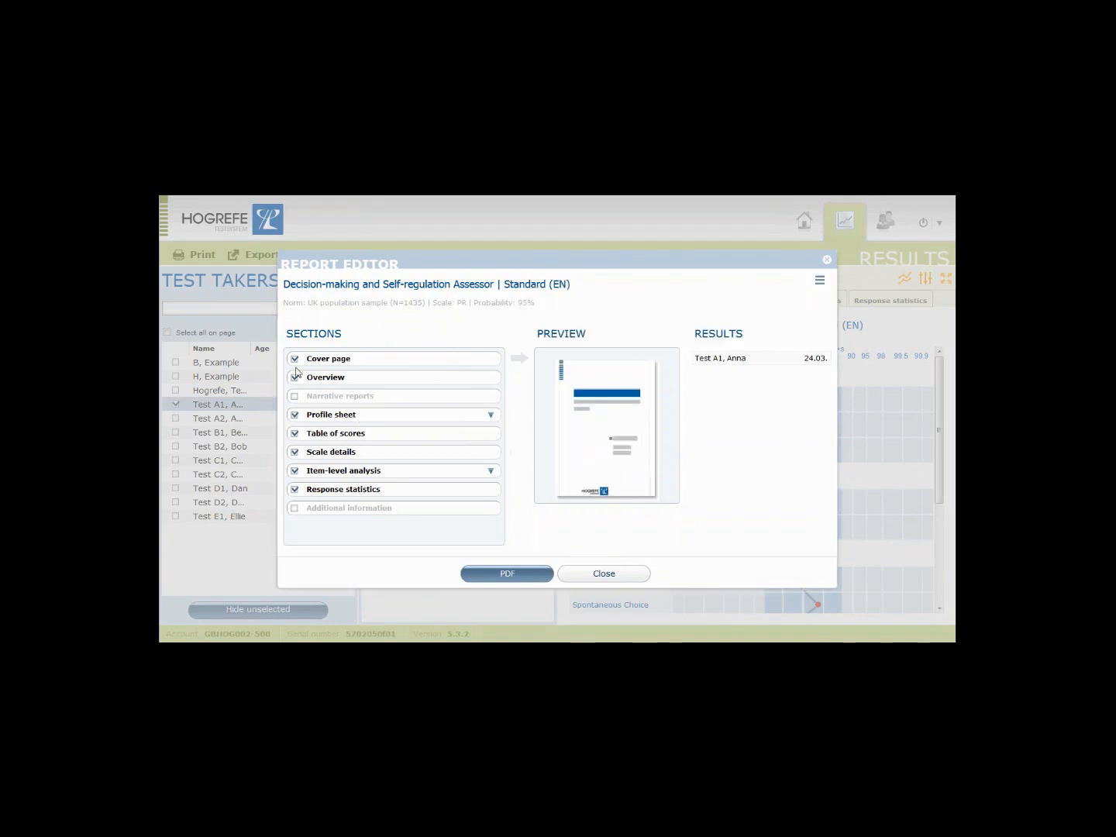
left_click(295, 415)
left_click(296, 433)
left_click(295, 434)
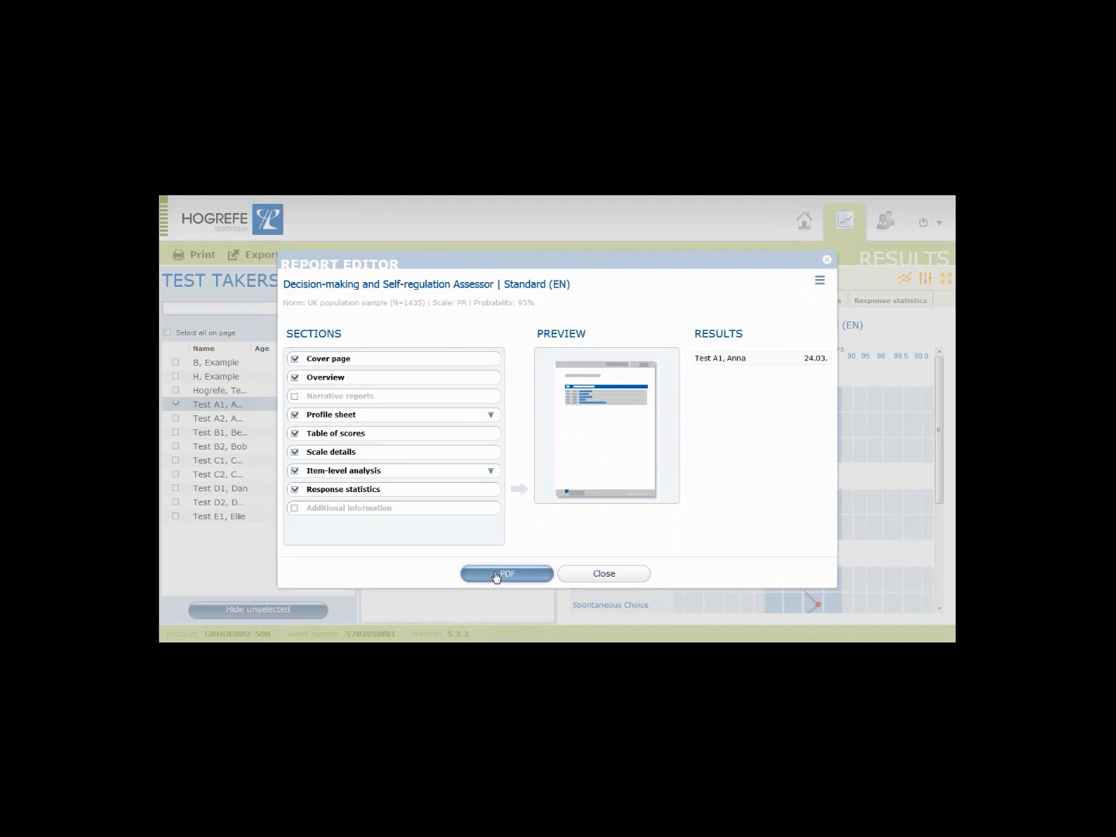
left_click(588, 578)
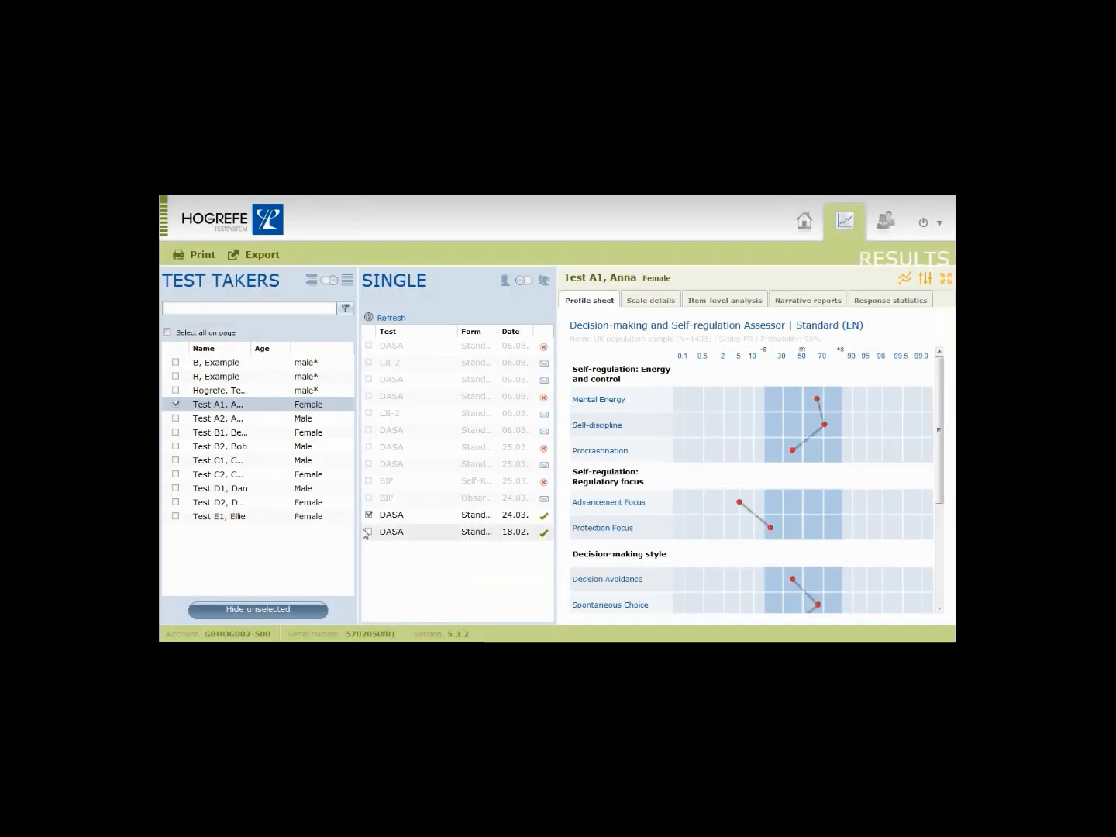
Change the comparison selection from Tests A1 and A2 to Tests C1 and C2.
left_click(176, 420)
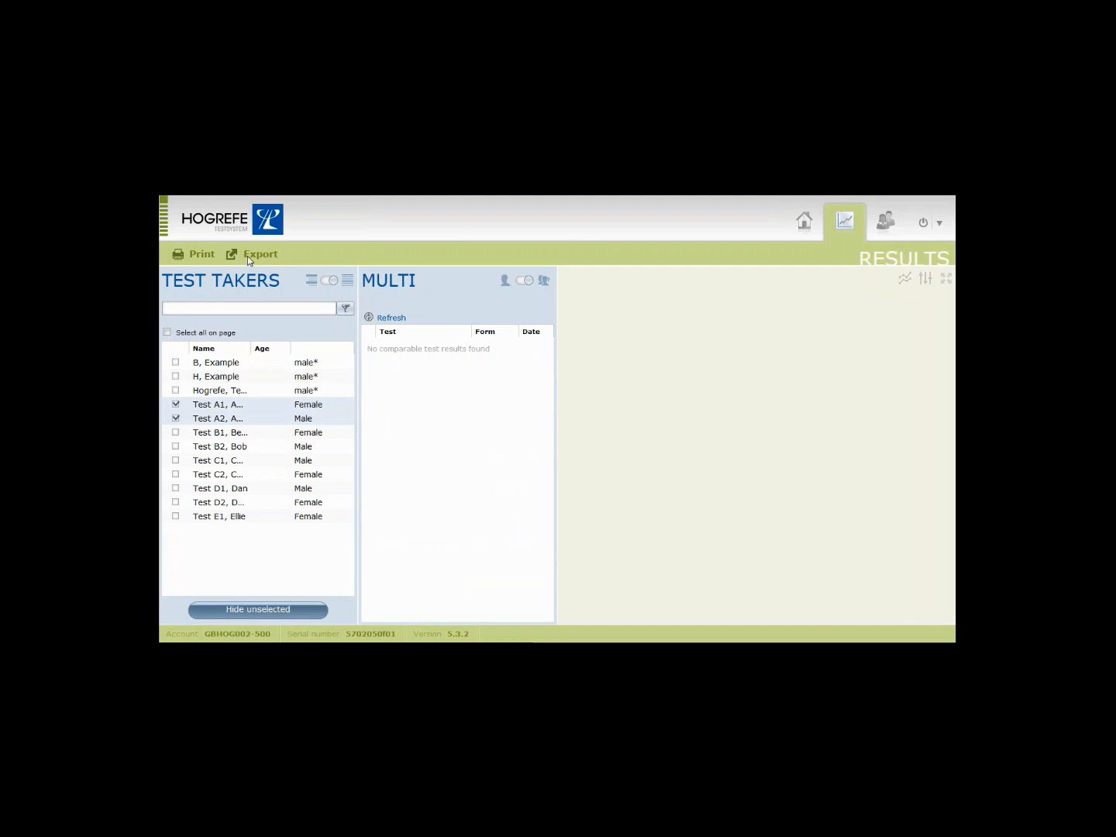
left_click(176, 404)
left_click(176, 418)
left_click(176, 460)
left_click(176, 474)
Overlay their NEO-PI-R (2/2) profiles and view the export list before closing it.
left_click(368, 346)
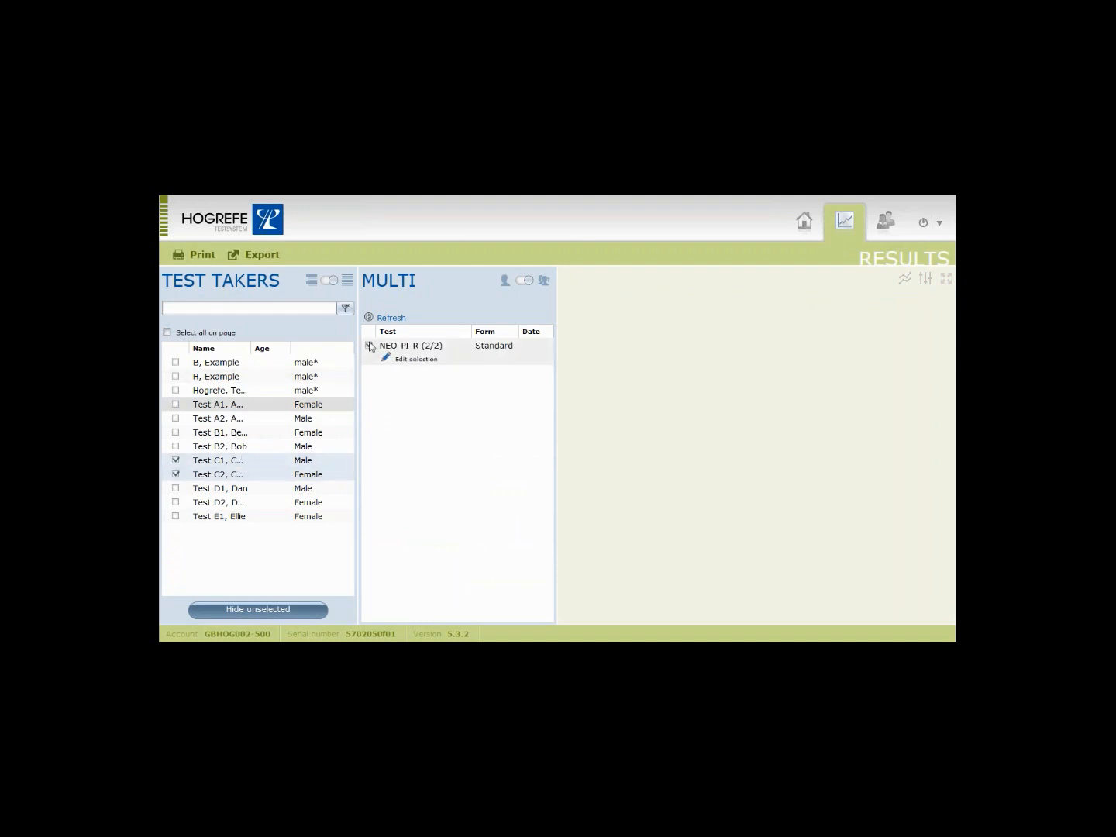
left_click(261, 255)
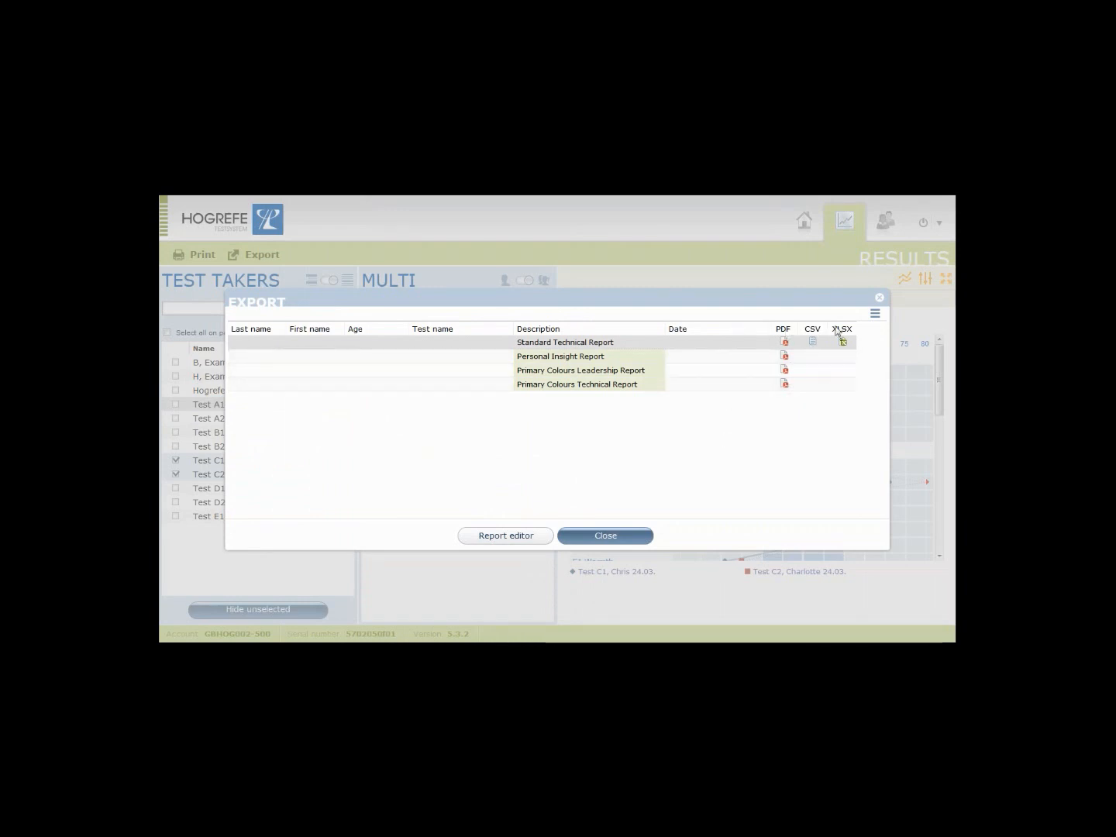
left_click(879, 298)
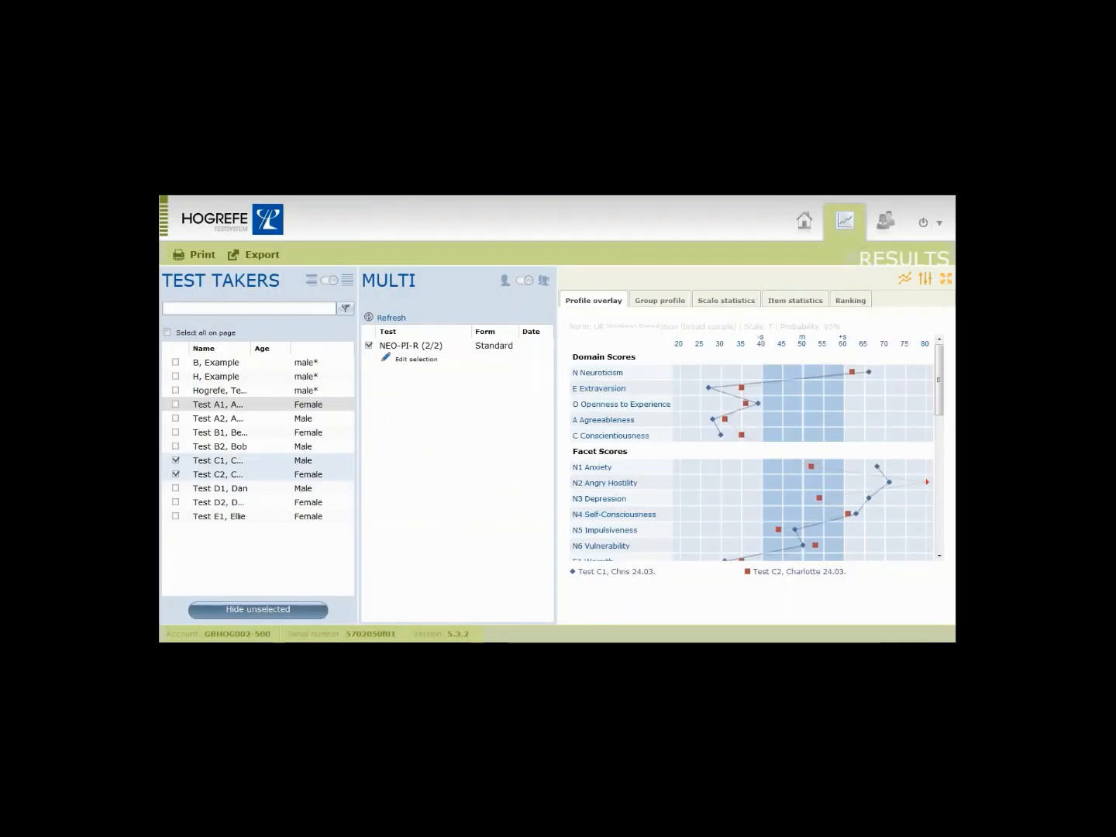
Untick Test C2, tick and untick Test D1, then go to the Test Takers records page.
left_click(175, 474)
left_click(175, 490)
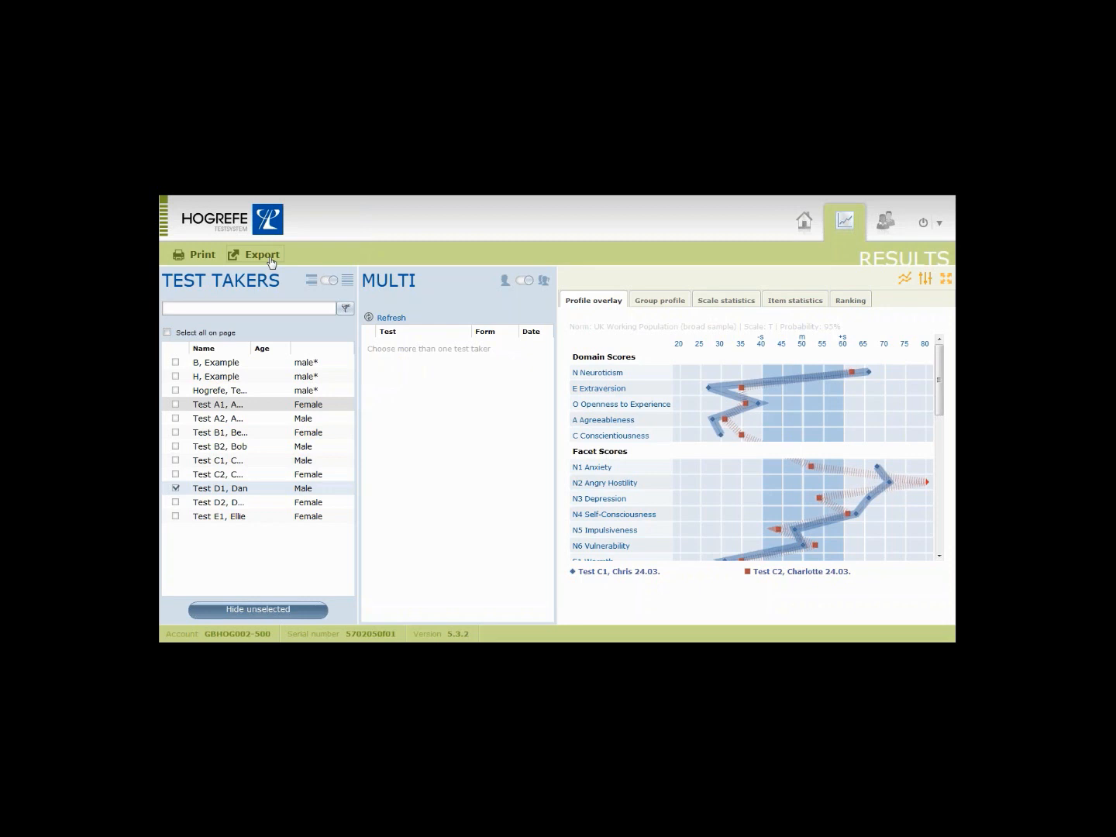
left_click(185, 487)
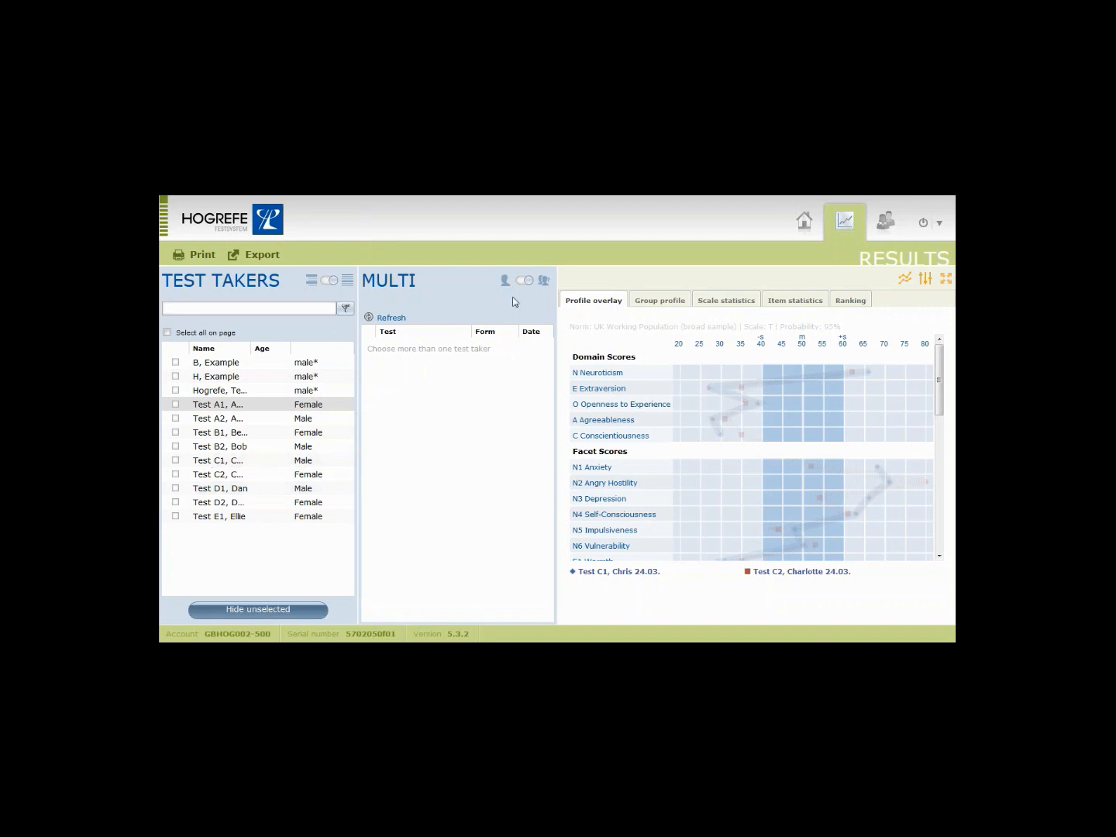
left_click(890, 226)
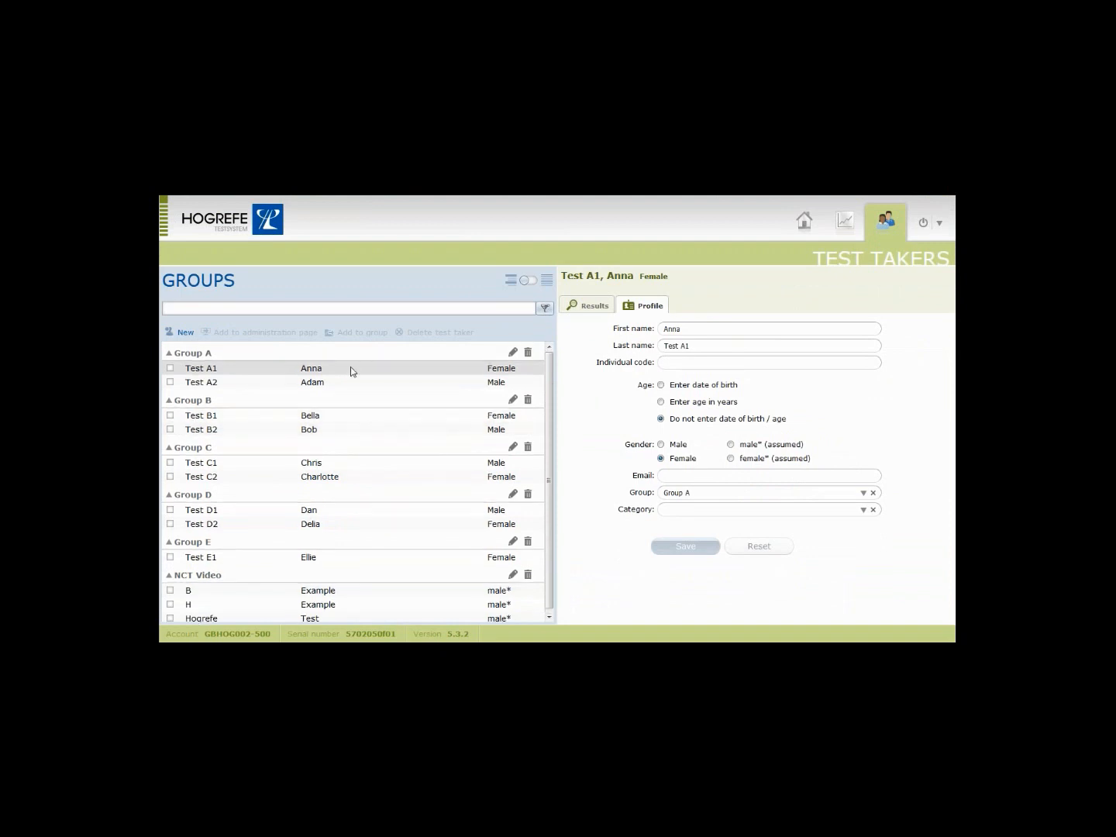
left_click(594, 309)
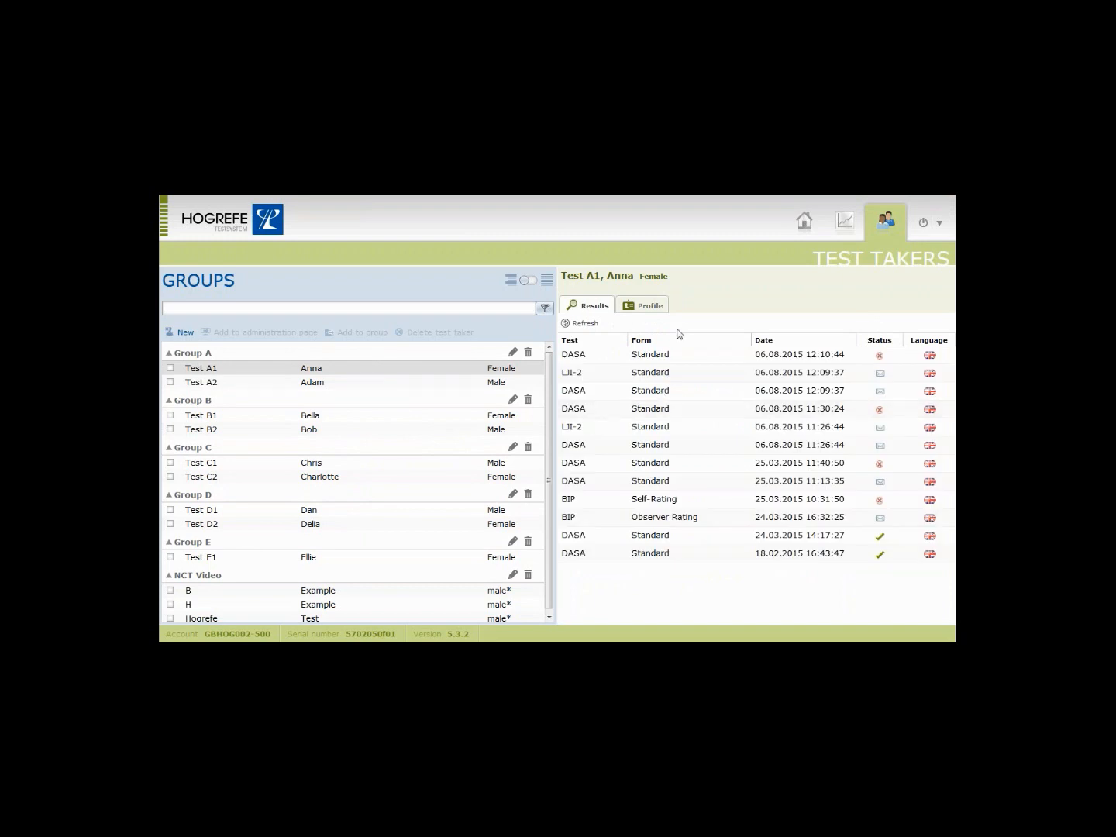
mouse_move(684, 444)
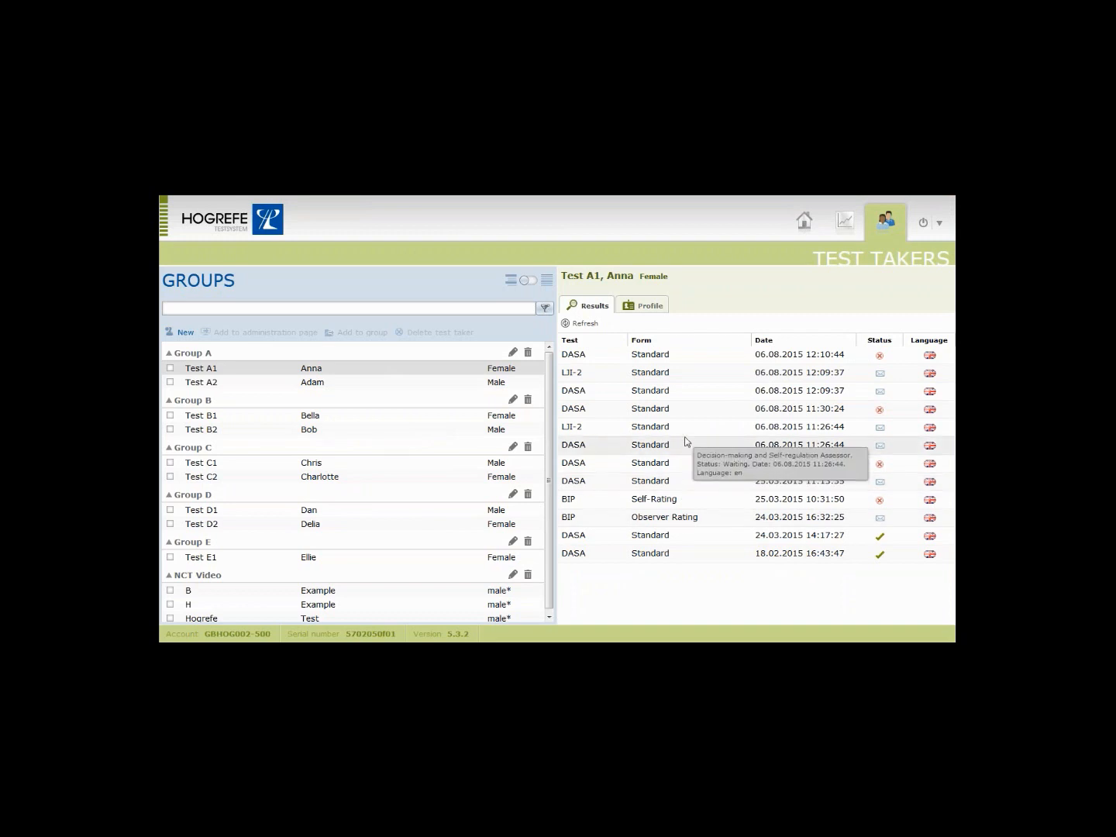
mouse_move(583, 392)
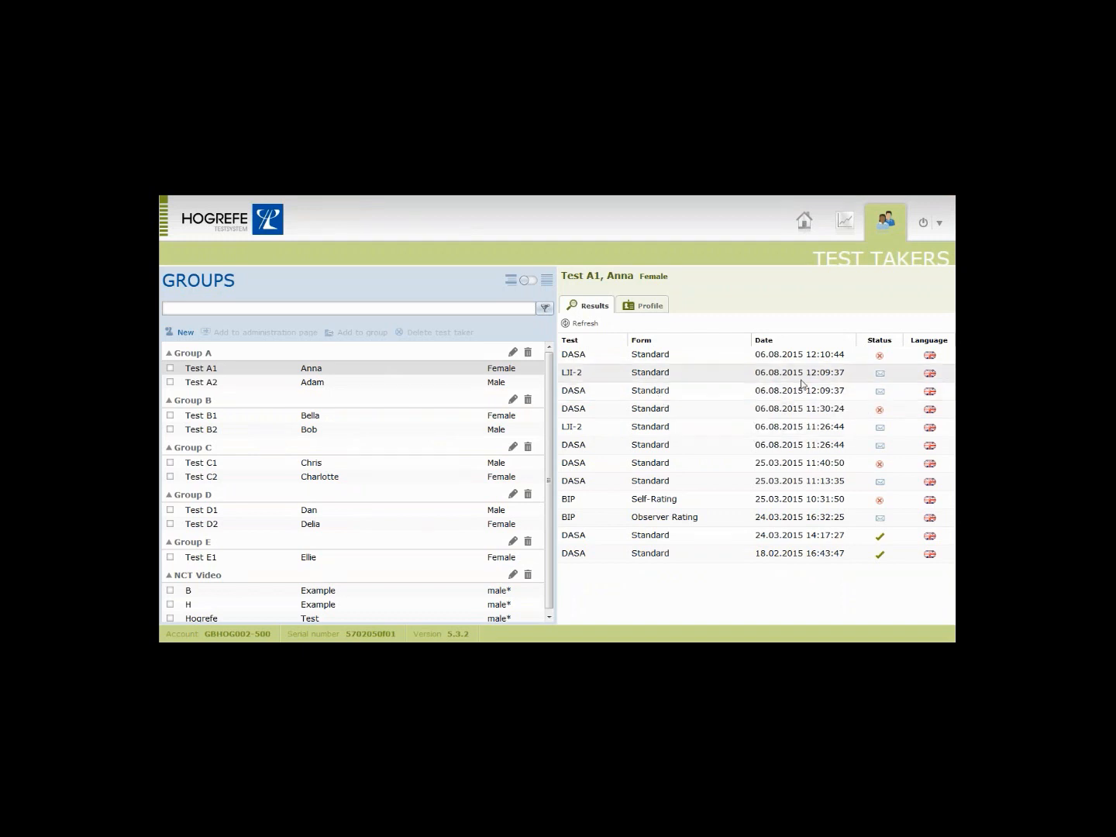
mouse_move(803, 382)
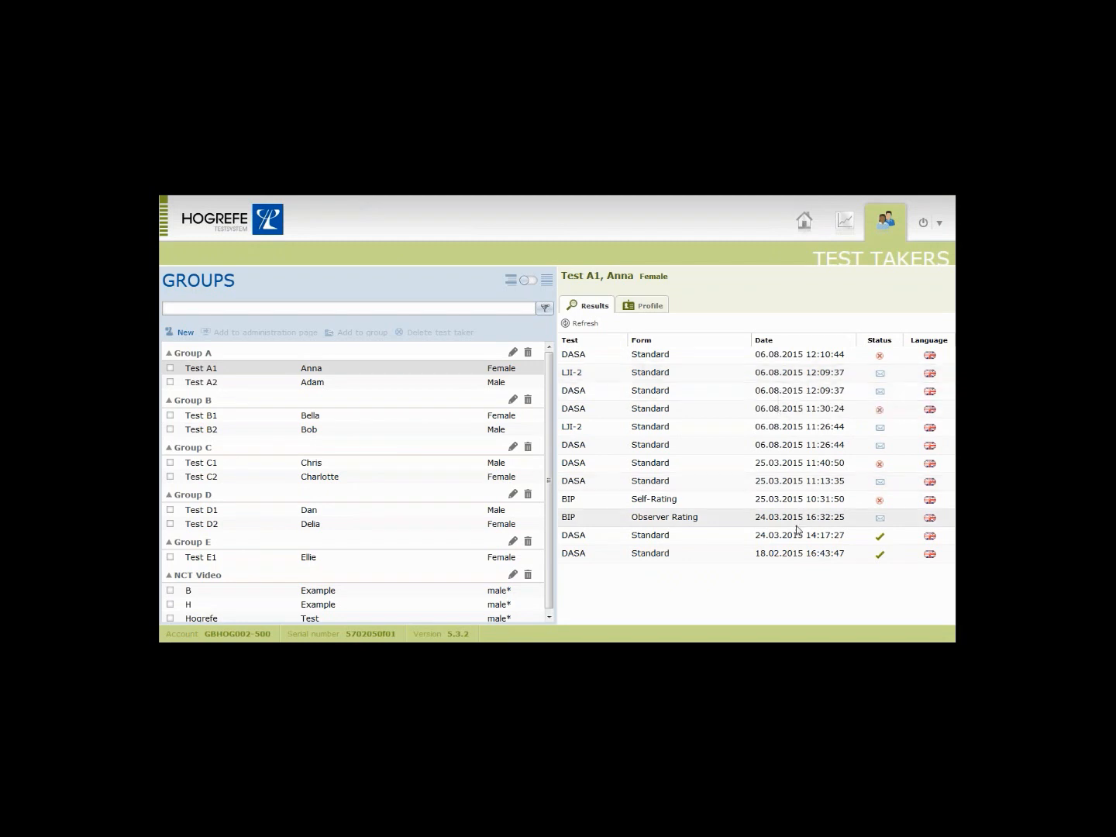
mouse_move(799, 541)
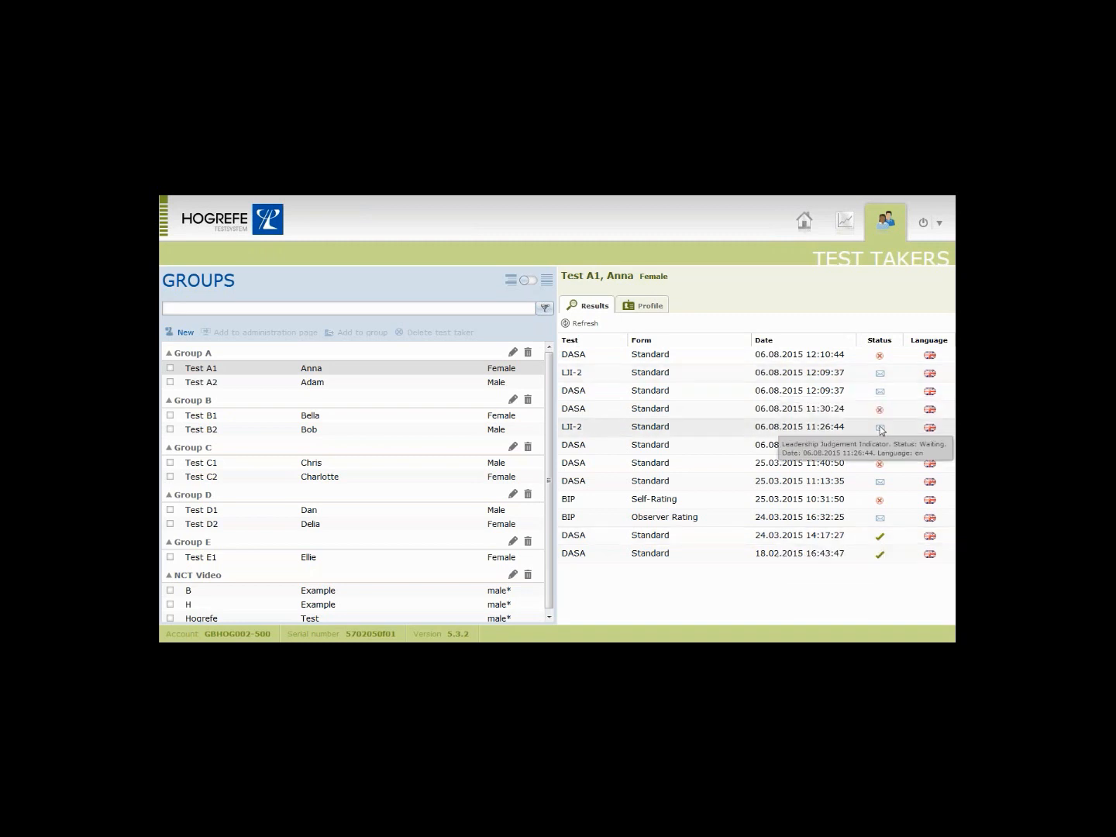
mouse_move(945, 368)
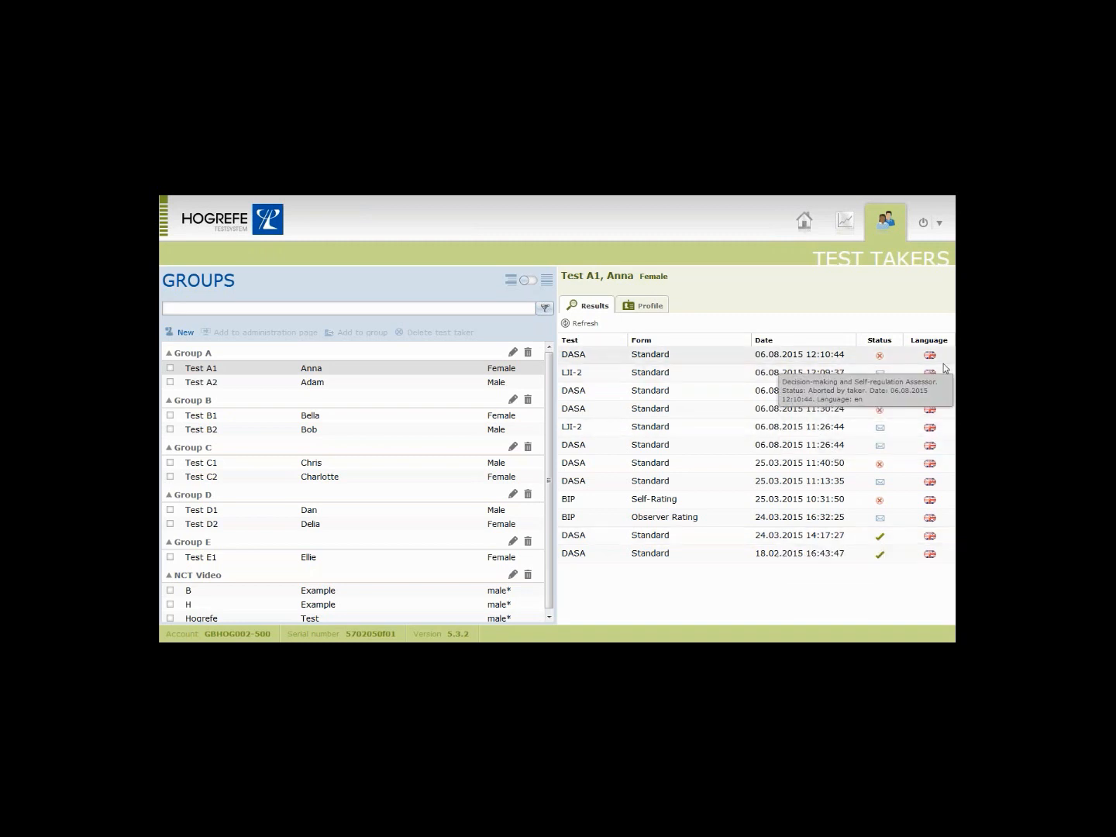
mouse_move(722, 534)
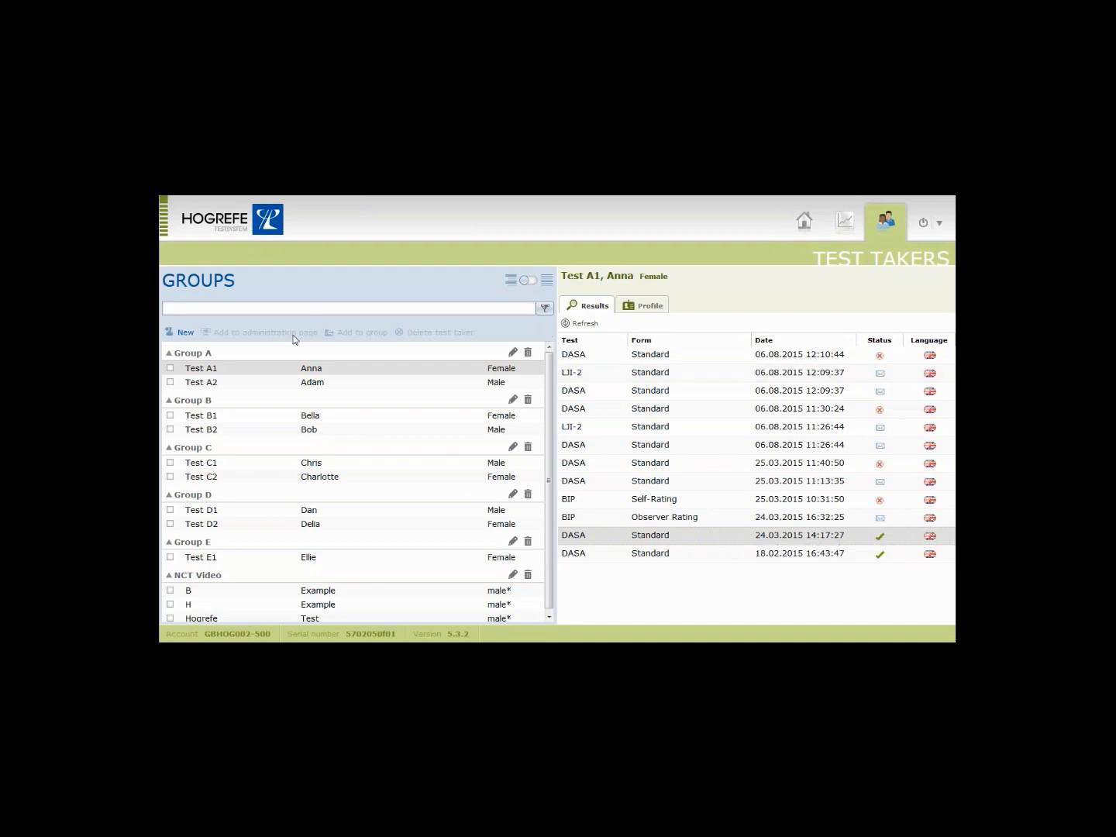
Show Test A1's Profile tab, then switch the Groups panel to the flat Test Takers list.
left_click(642, 308)
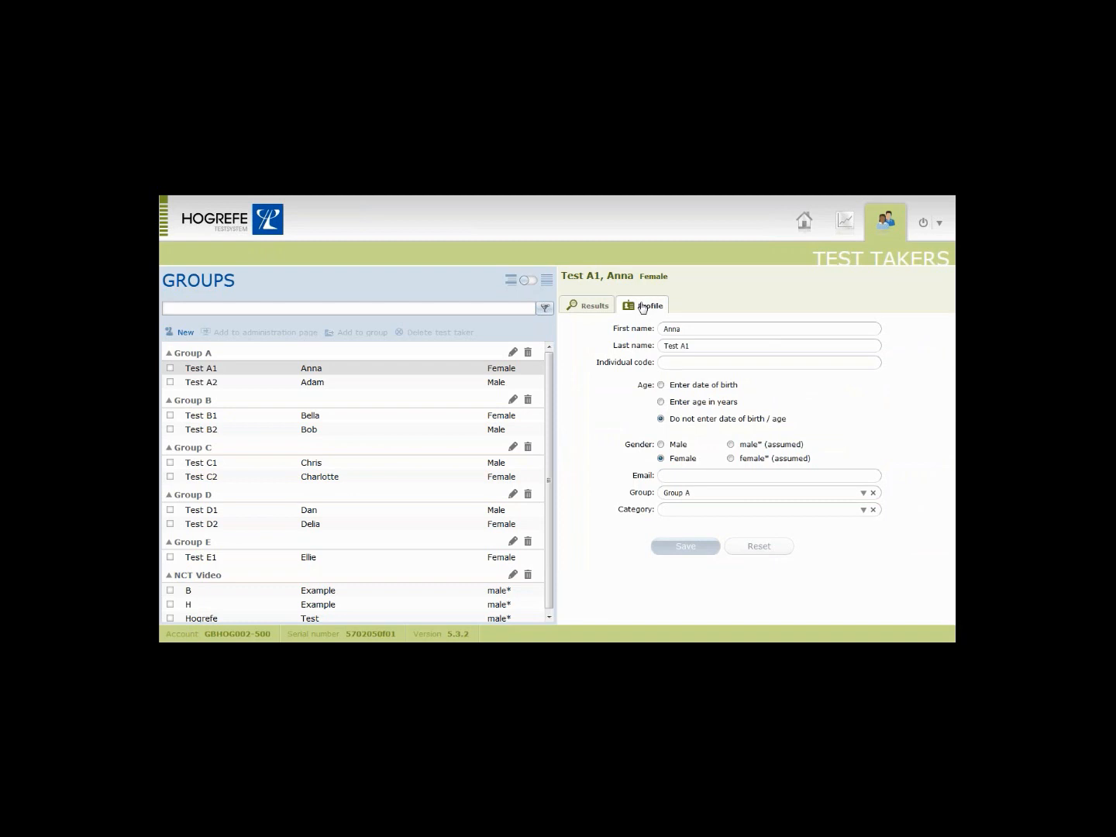
left_click(530, 284)
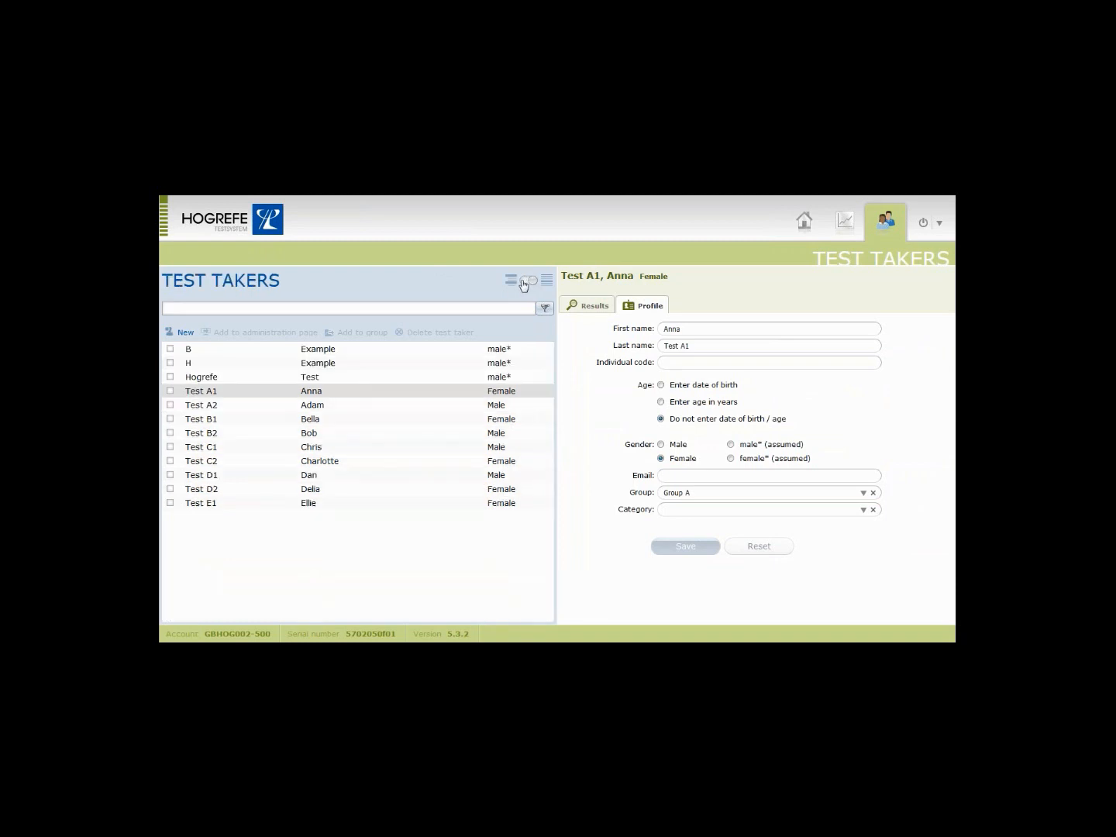
left_click(523, 284)
left_click(526, 284)
left_click(186, 333)
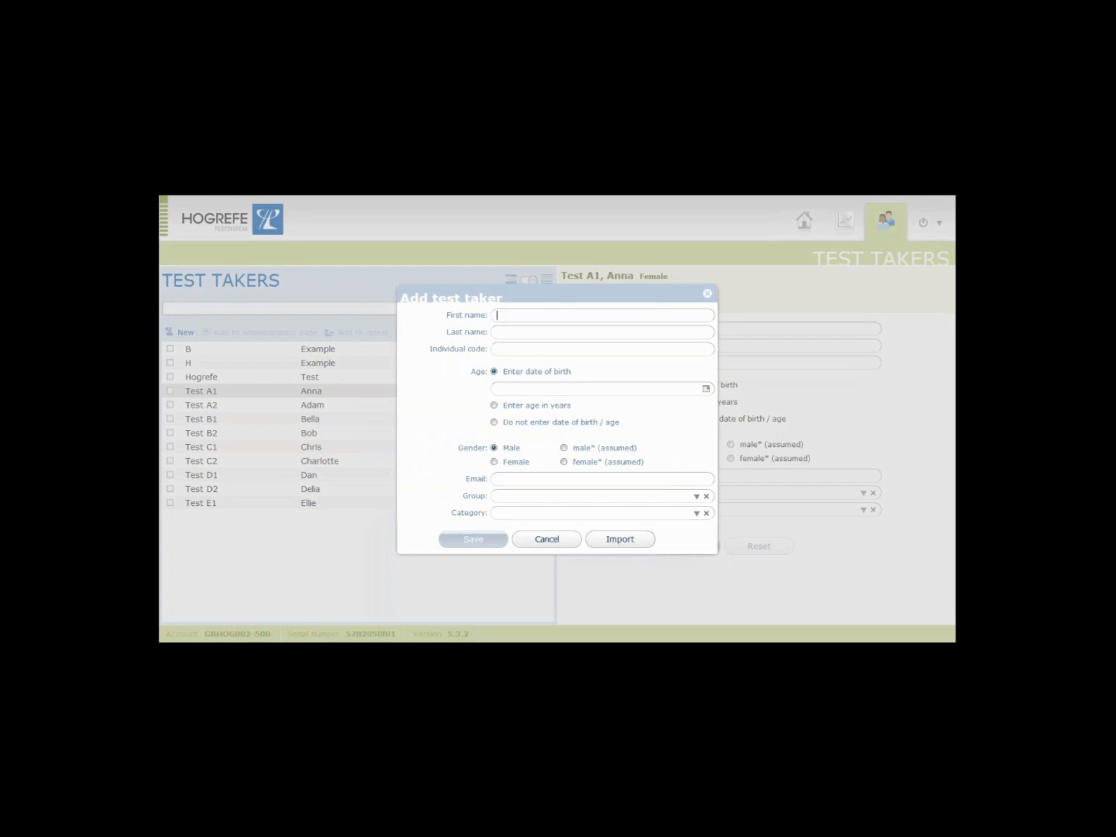
left_click(561, 540)
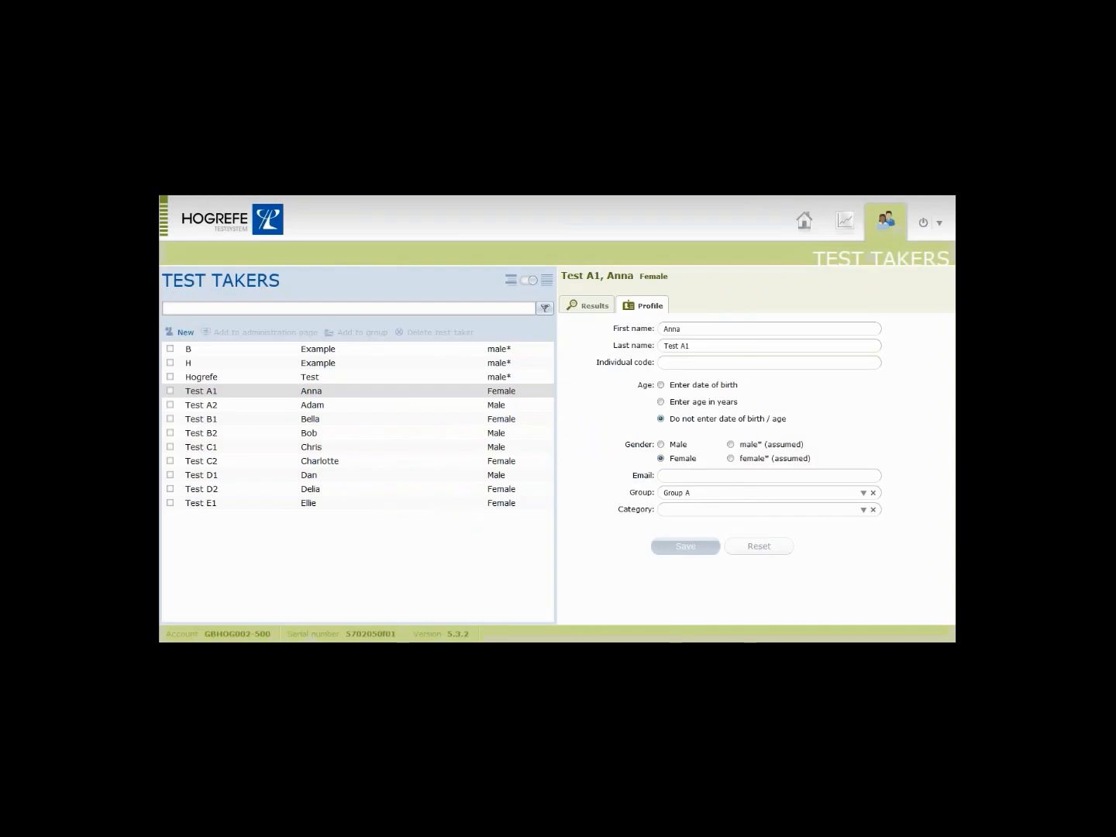
Open Settings from the power-button menu and view the Email notification and Security tabs.
left_click(940, 225)
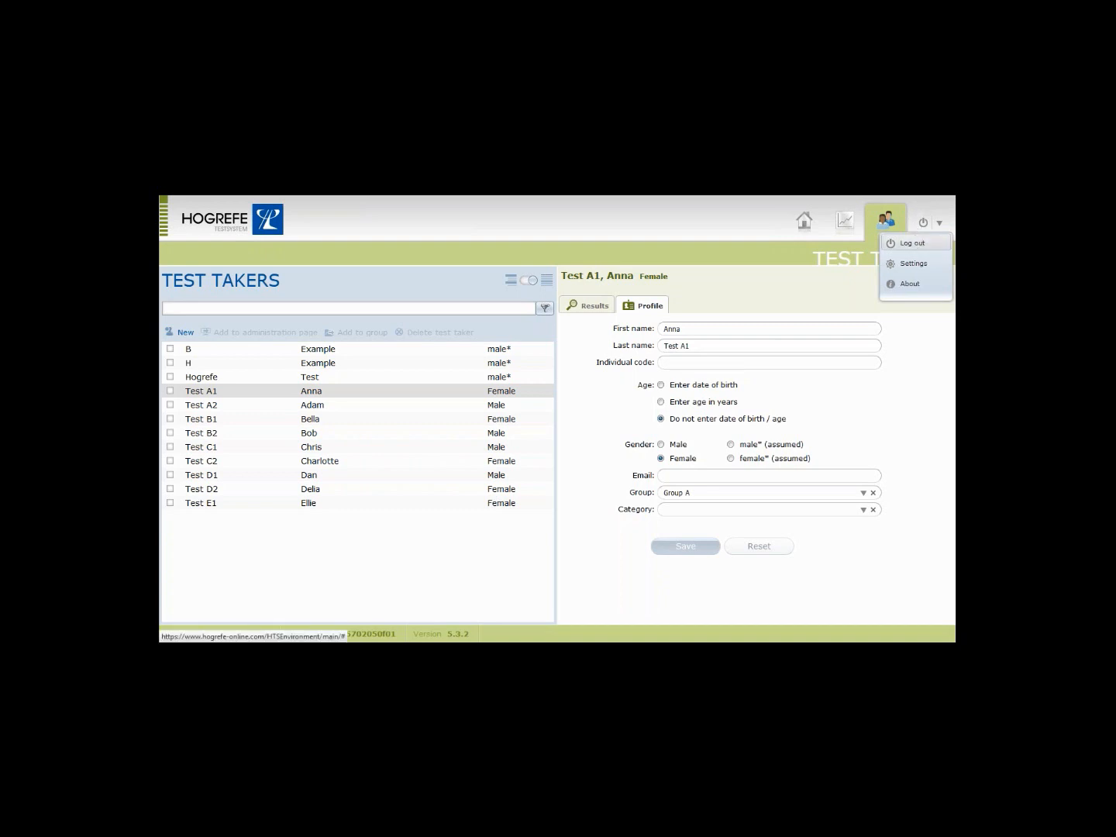
left_click(920, 264)
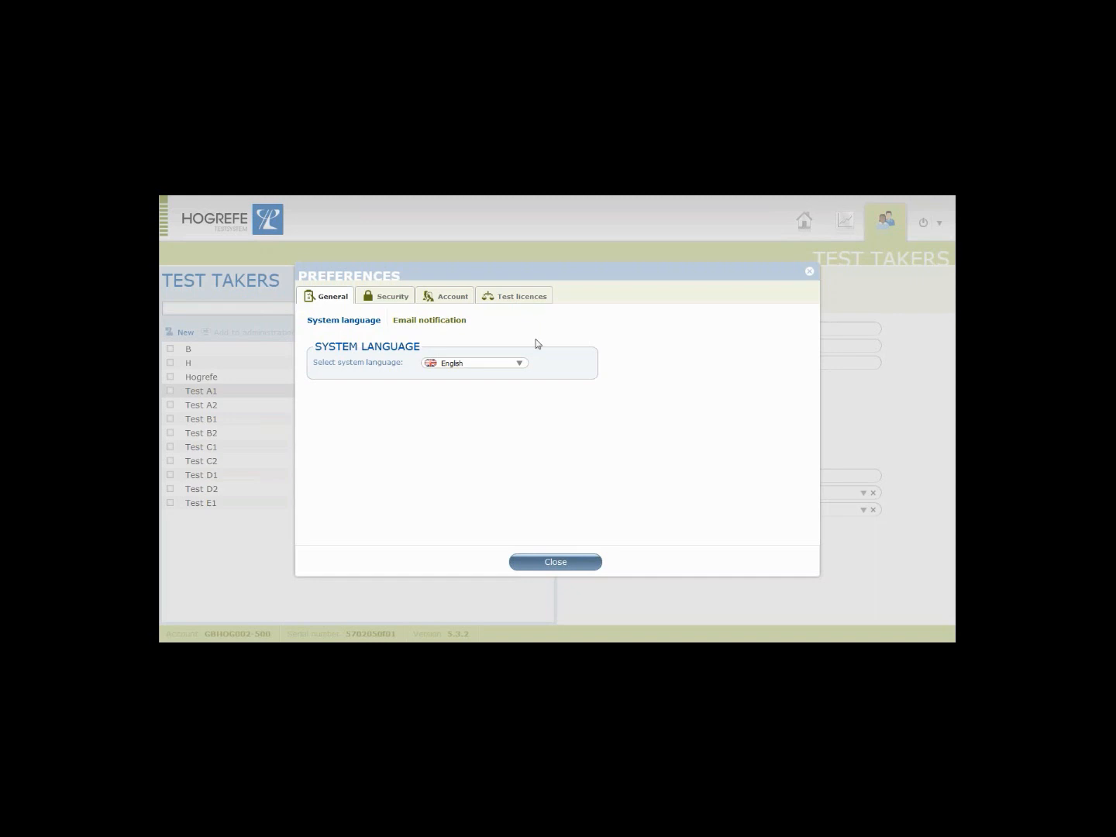
left_click(433, 322)
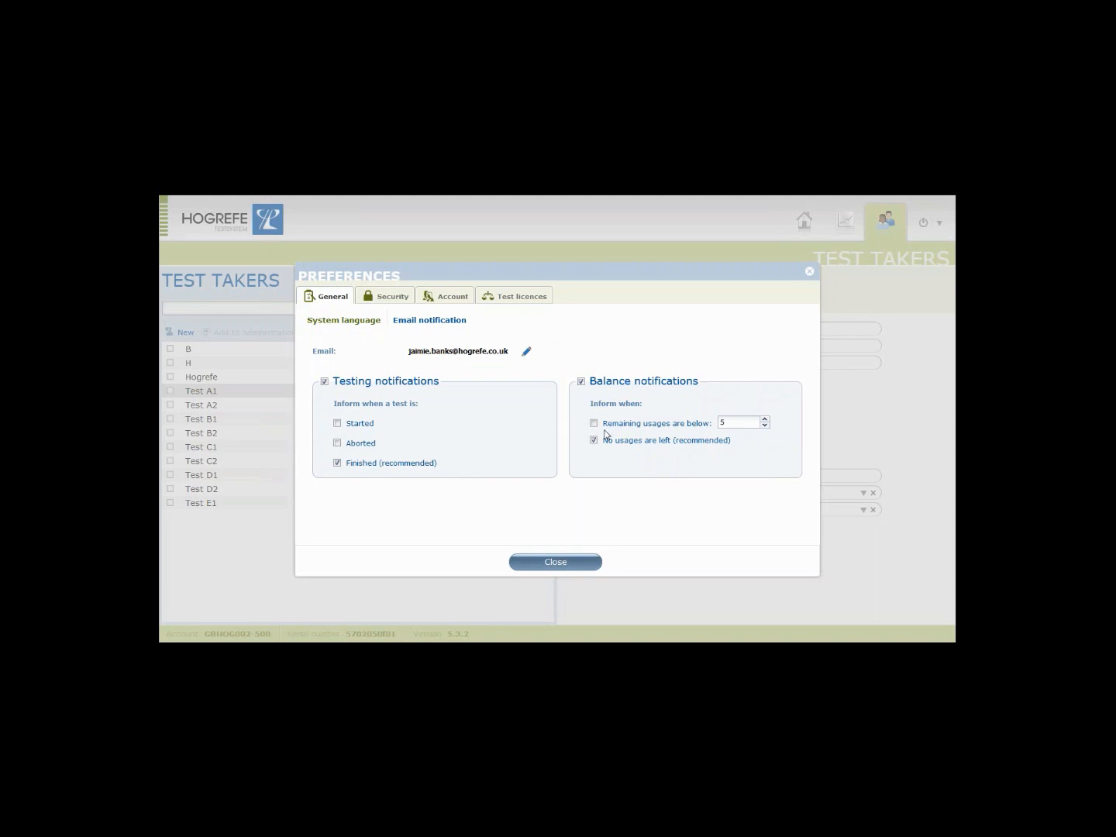
left_click(395, 297)
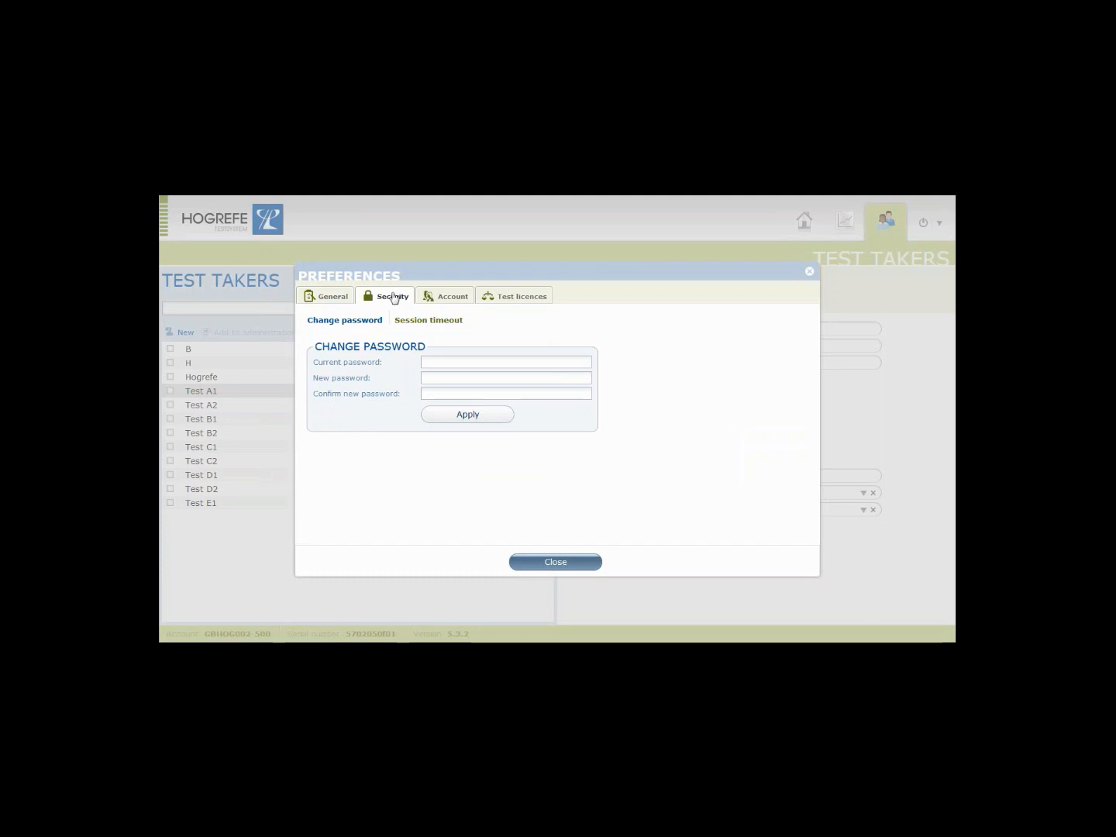
View the 15-minute Session timeout setting, then the Account tab's user information.
left_click(435, 322)
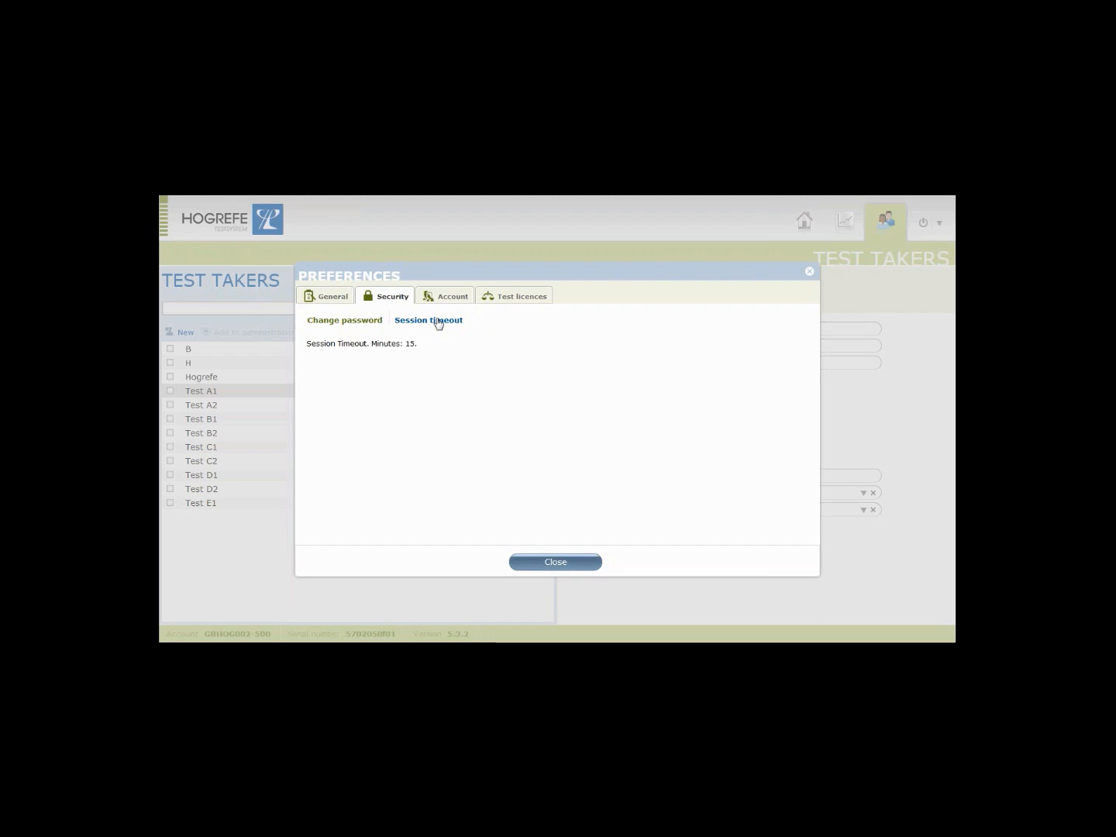
left_click(457, 298)
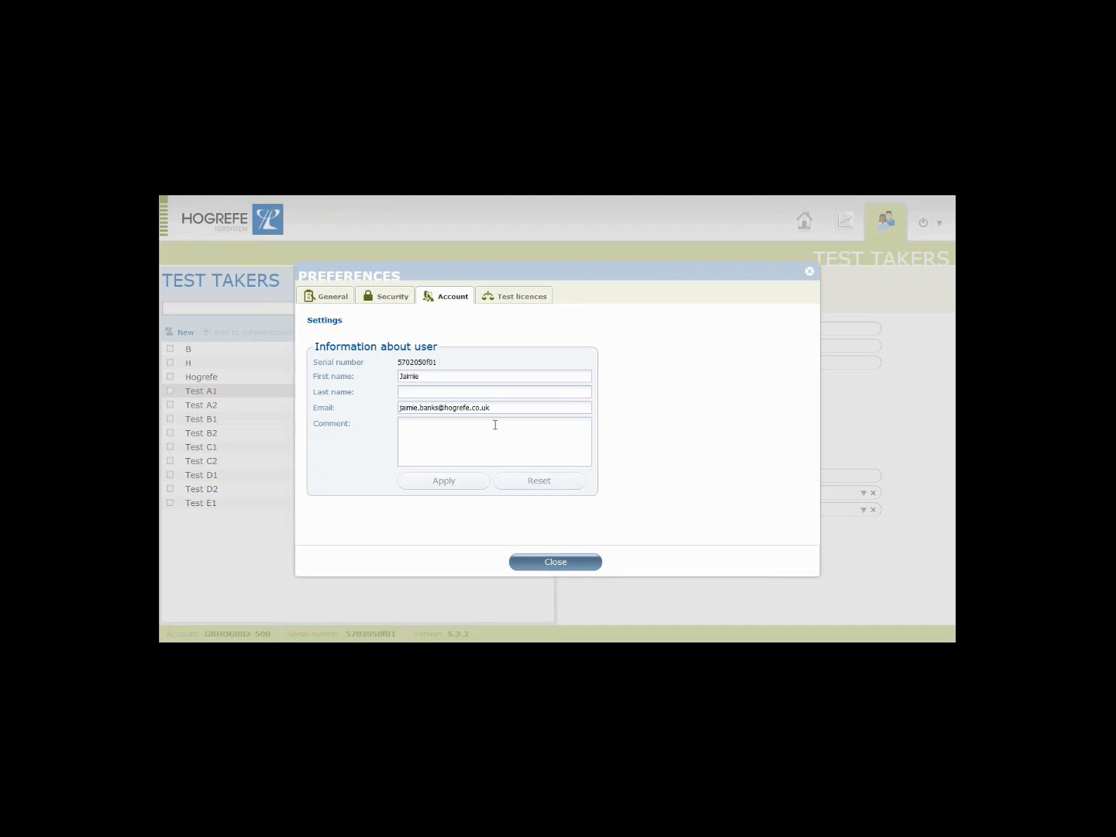
Show the test licence credits with reserved usages in Advanced mode, then close Preferences.
left_click(533, 296)
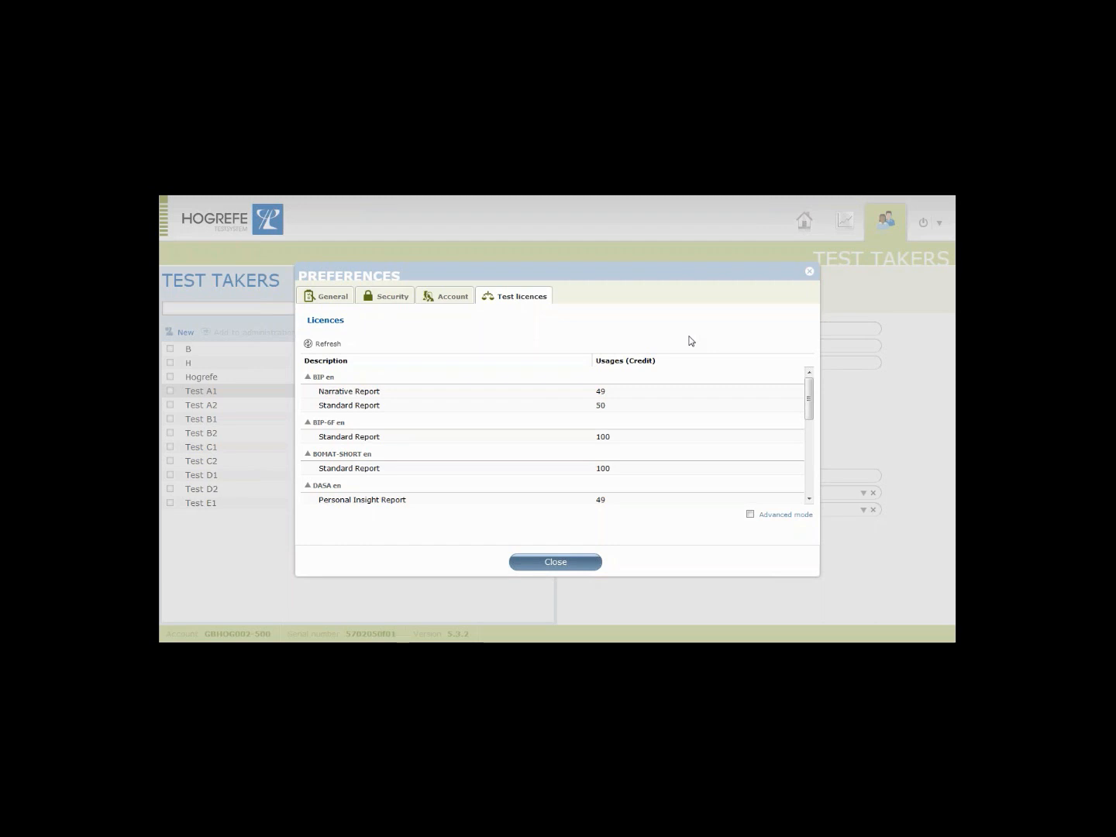
left_click_drag(810, 392, 809, 476)
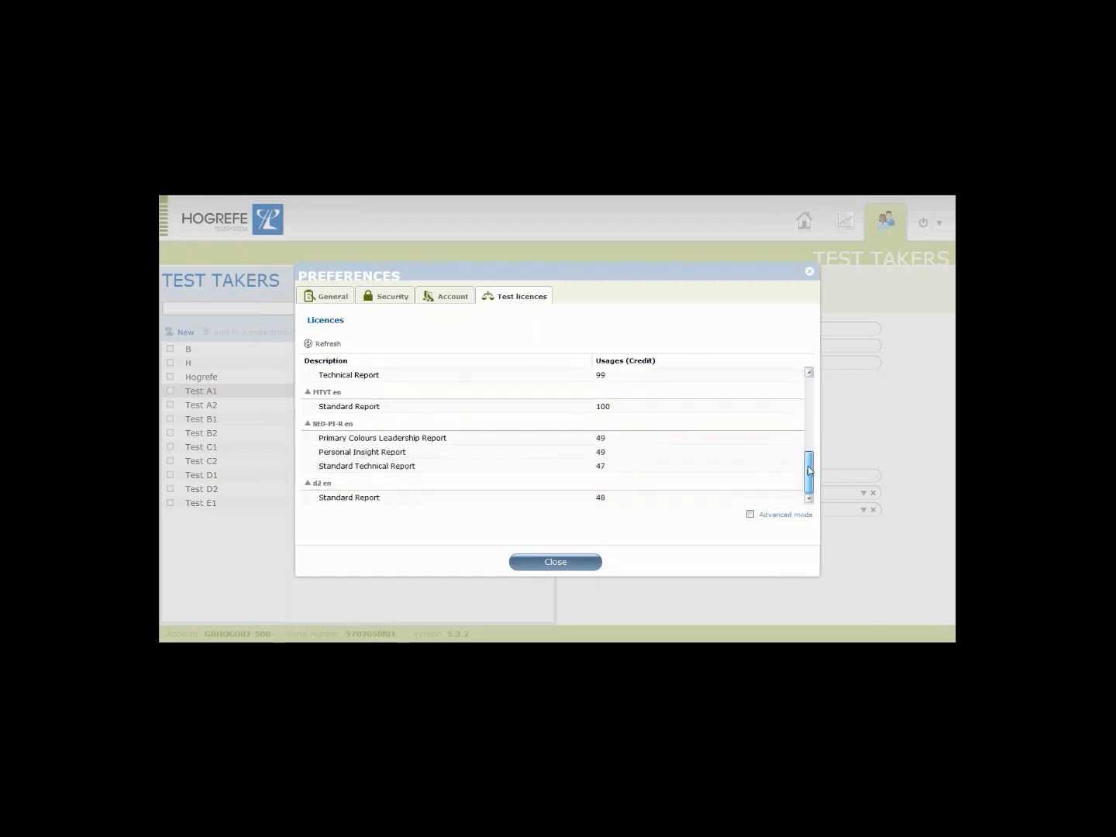
left_click(763, 518)
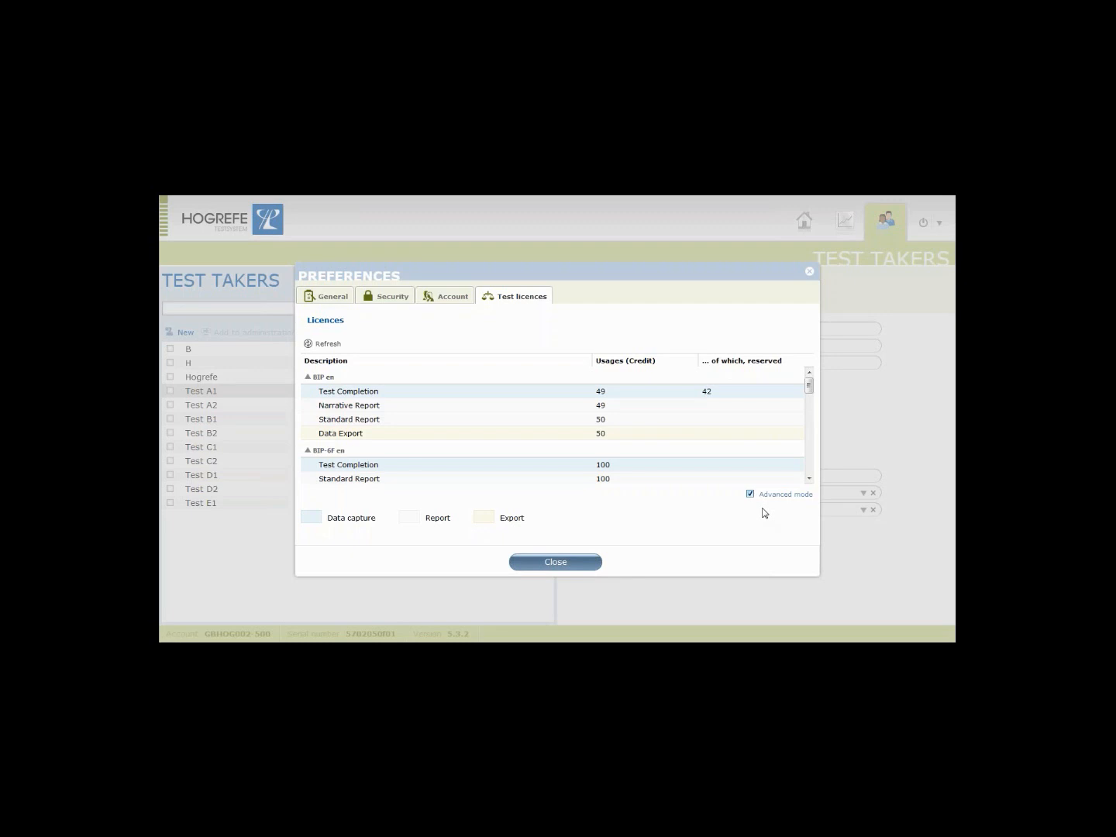
left_click(589, 562)
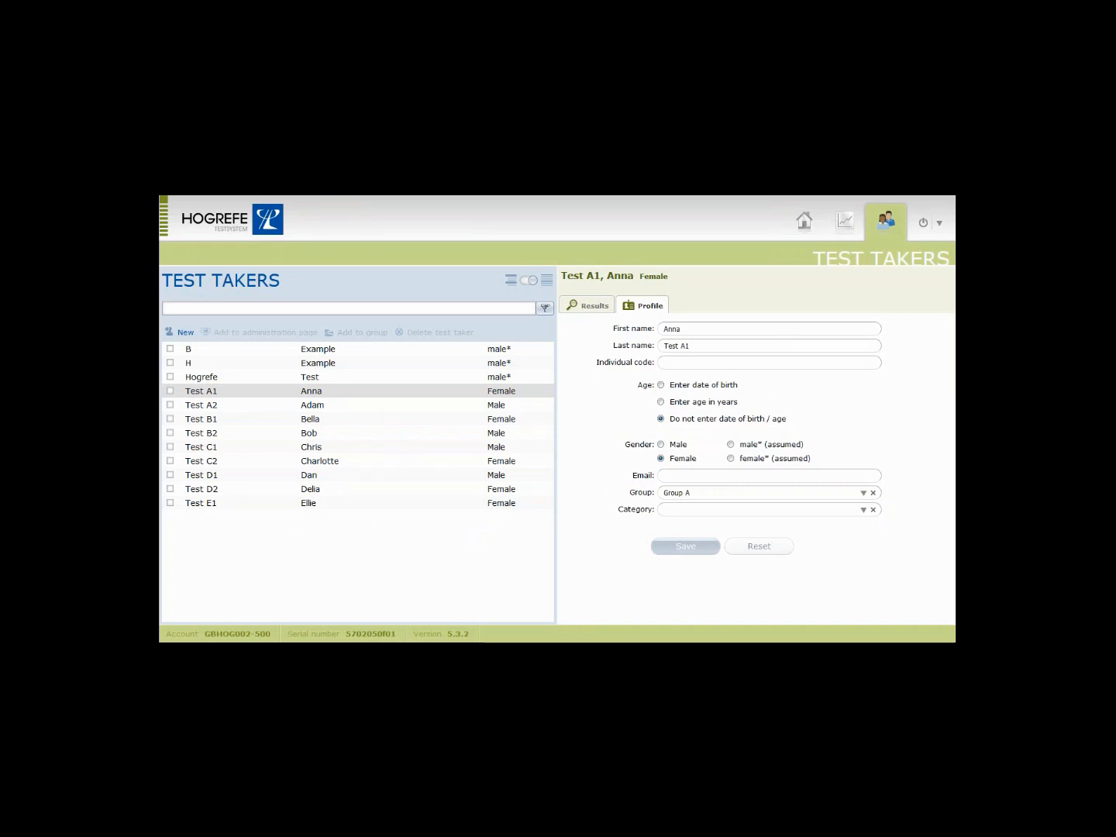
Log out and sign back in with the test-completion account's name and password.
left_click(938, 223)
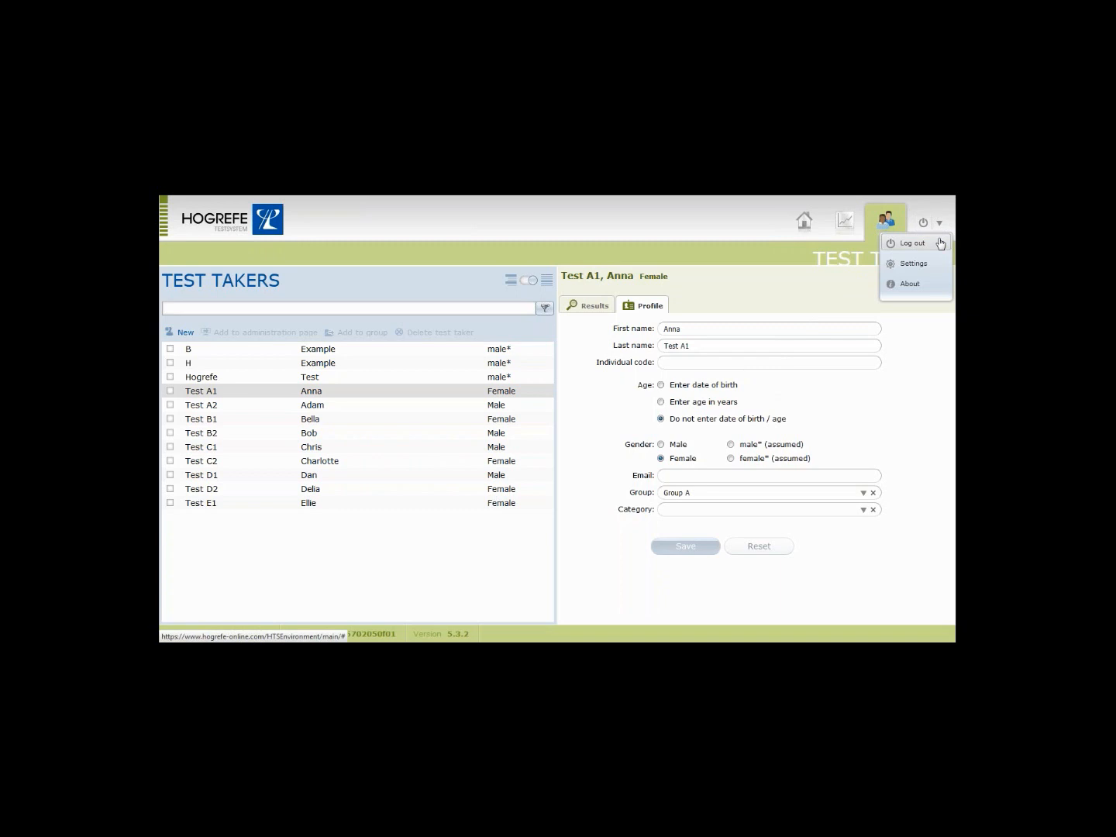
left_click(912, 243)
left_click(535, 438)
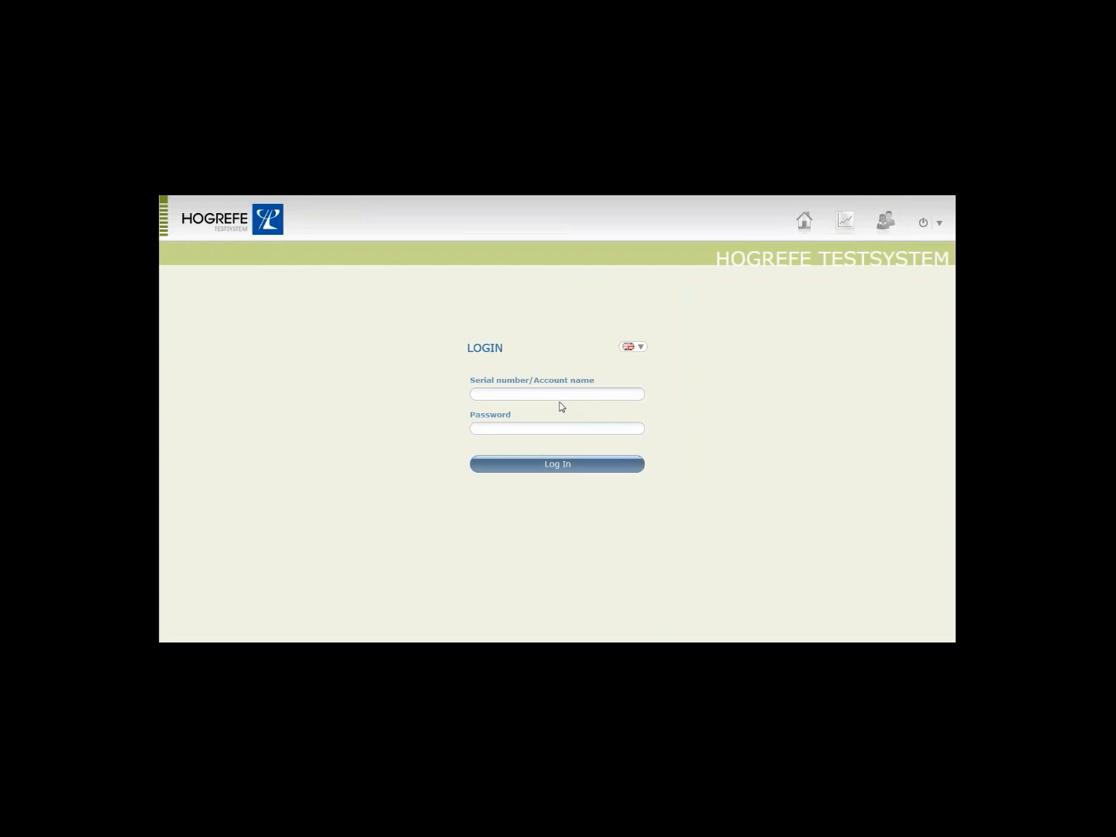
type("GBHOG002-500••••••••")
key("Return")
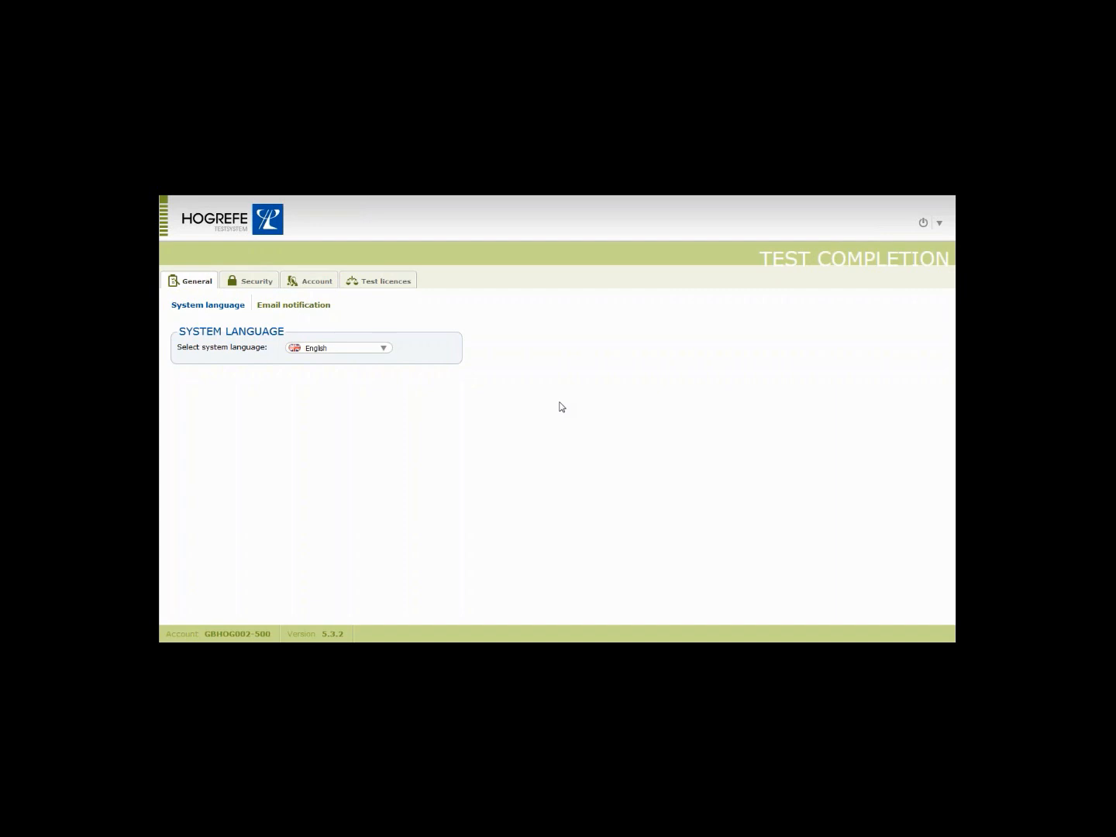
Browse the account's Workgroups, Categories of test takers and Permissions pages.
left_click(326, 288)
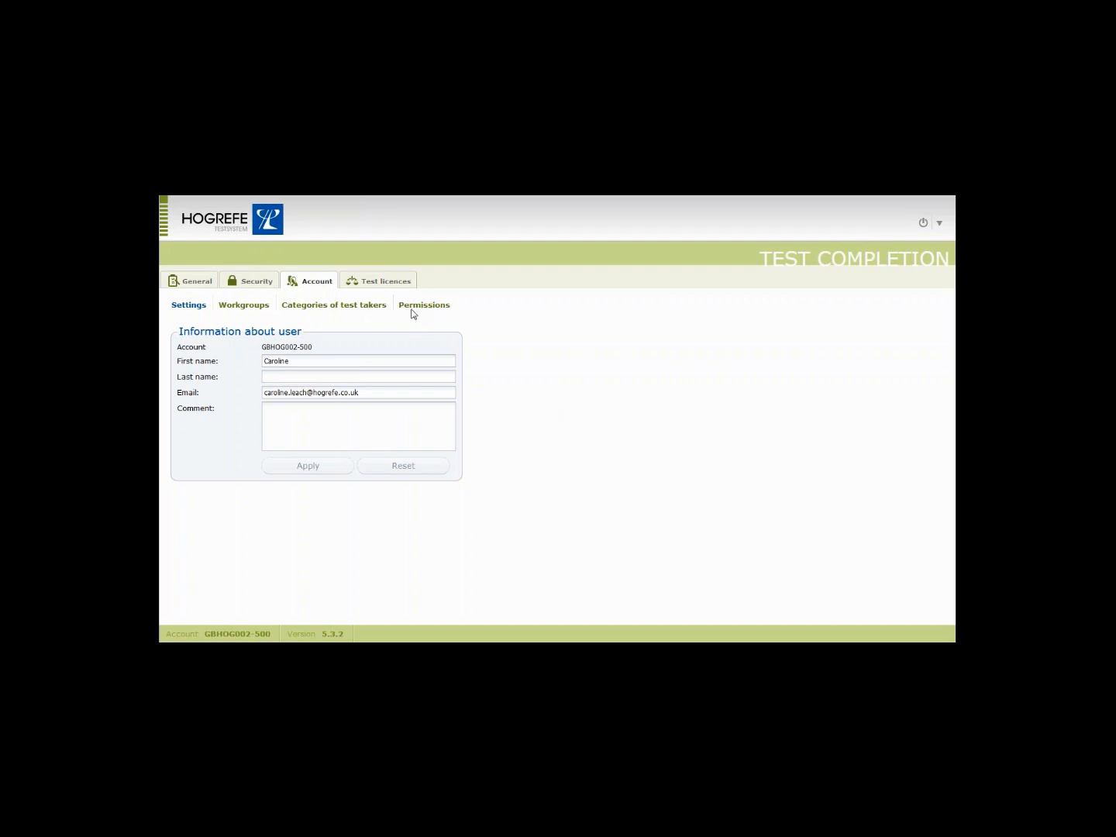
left_click(260, 310)
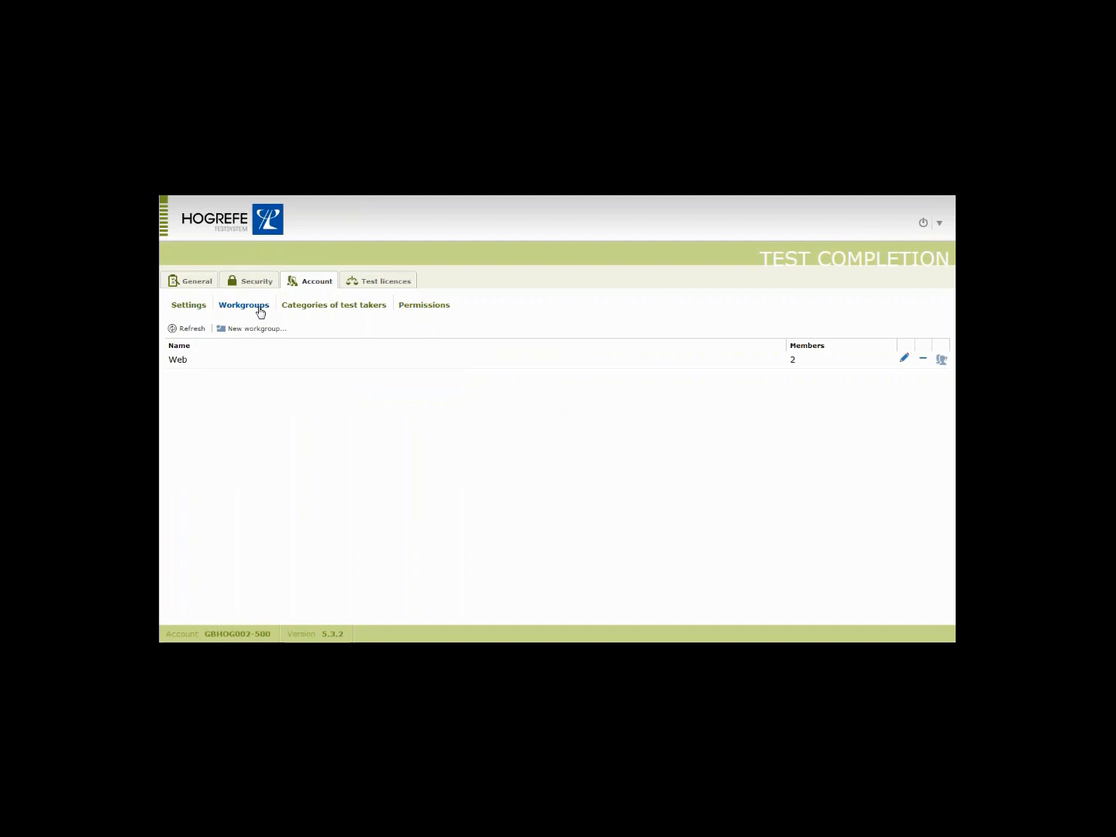
left_click(311, 307)
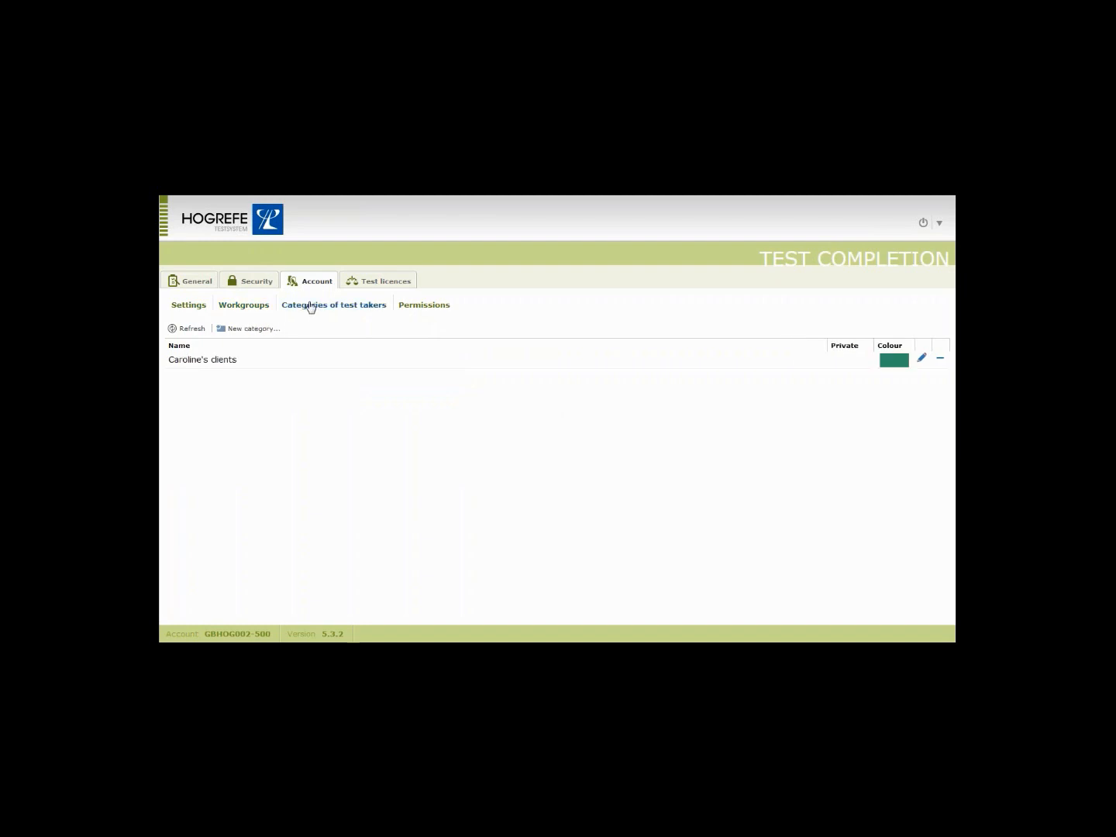
left_click(422, 307)
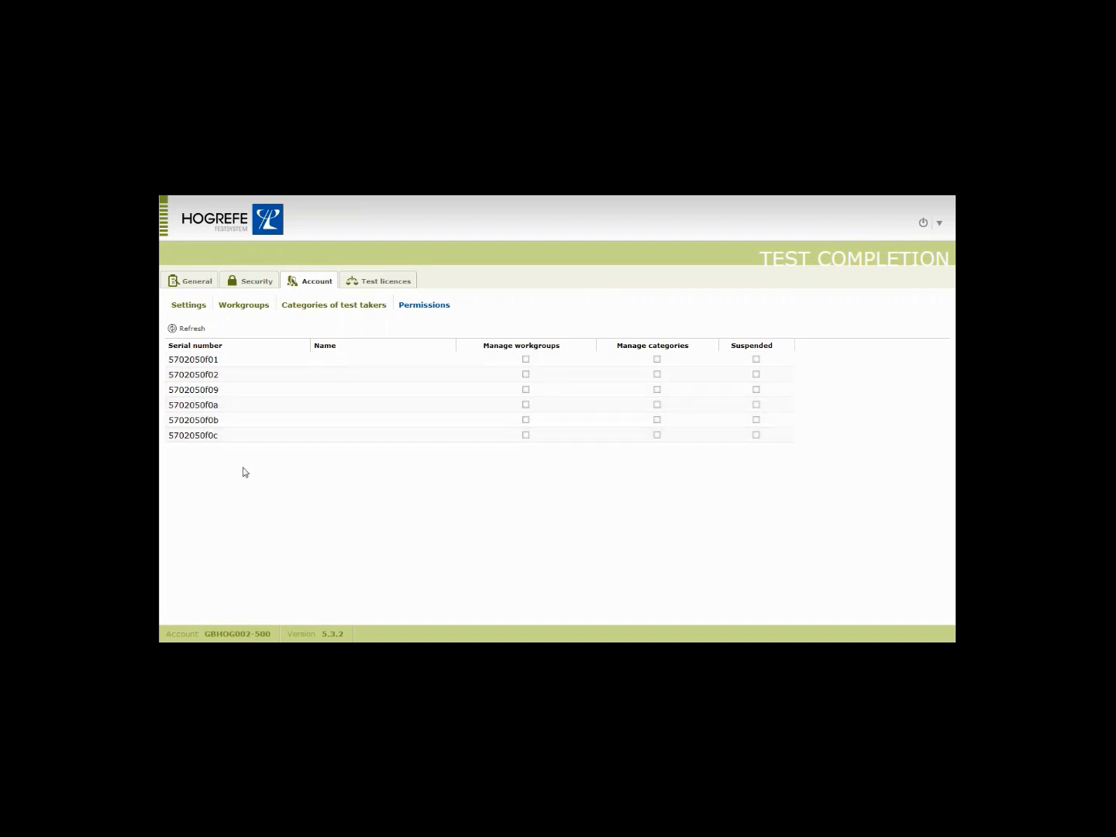
Choose Log out from the account options list.
left_click(941, 266)
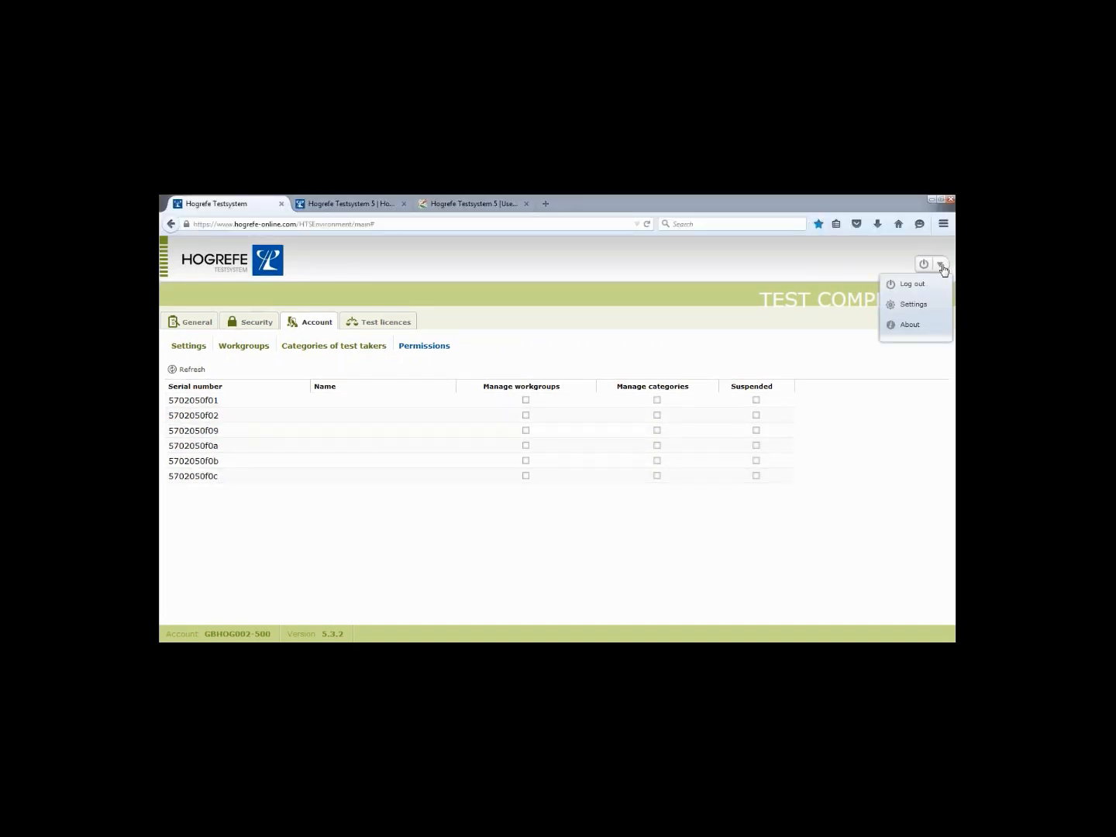
left_click(939, 225)
left_click(910, 243)
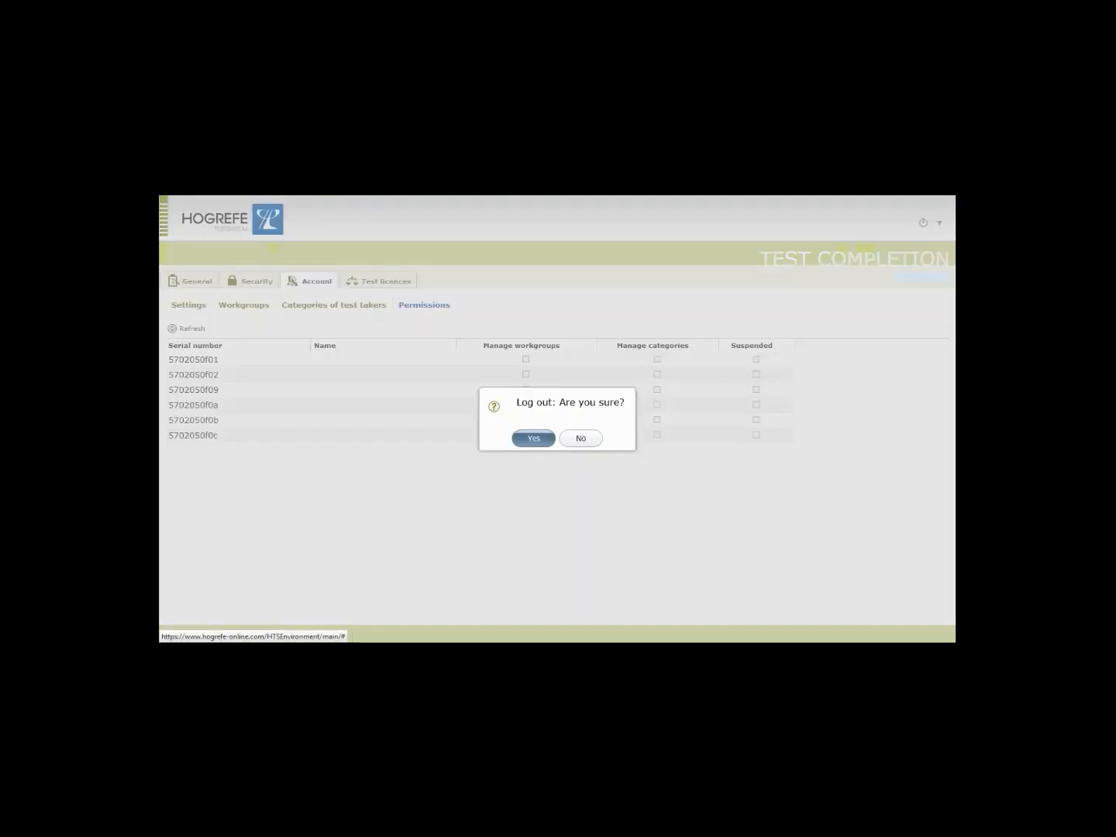